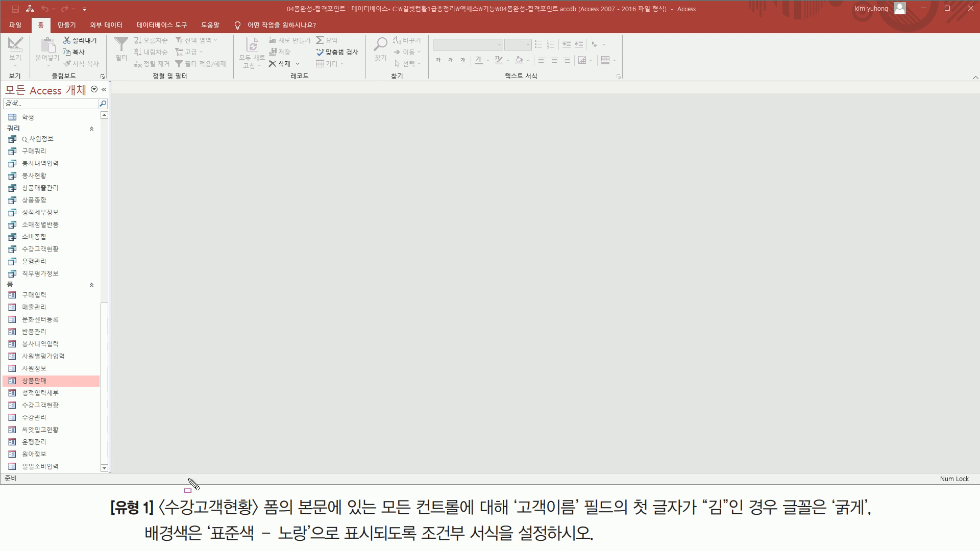
# Open the 수강고객현황 form
pyautogui.moveTo(163, 518)
pyautogui.mouseDown()
pyautogui.moveTo(261, 520)
pyautogui.moveTo(256, 497)
pyautogui.mouseUp()
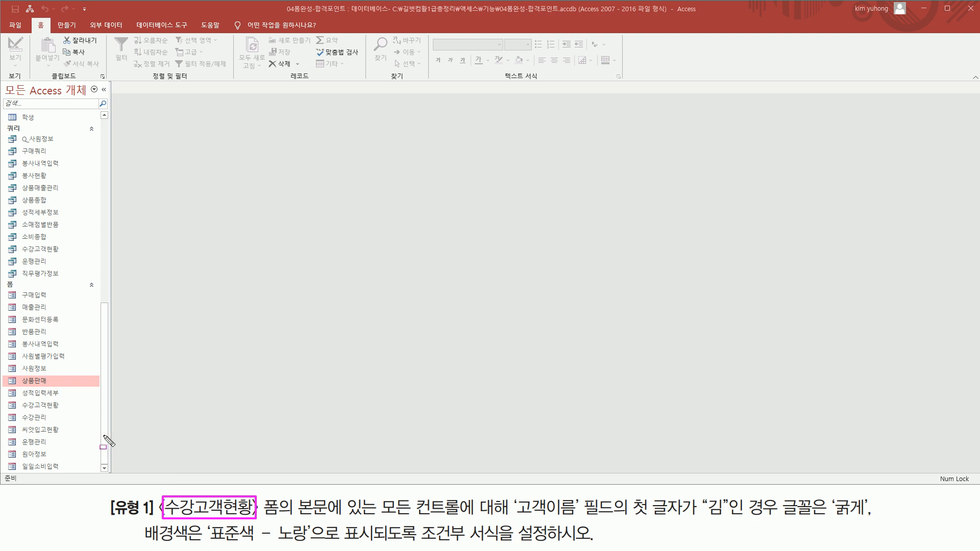
pyautogui.press('Escape')
pyautogui.click(49, 406)
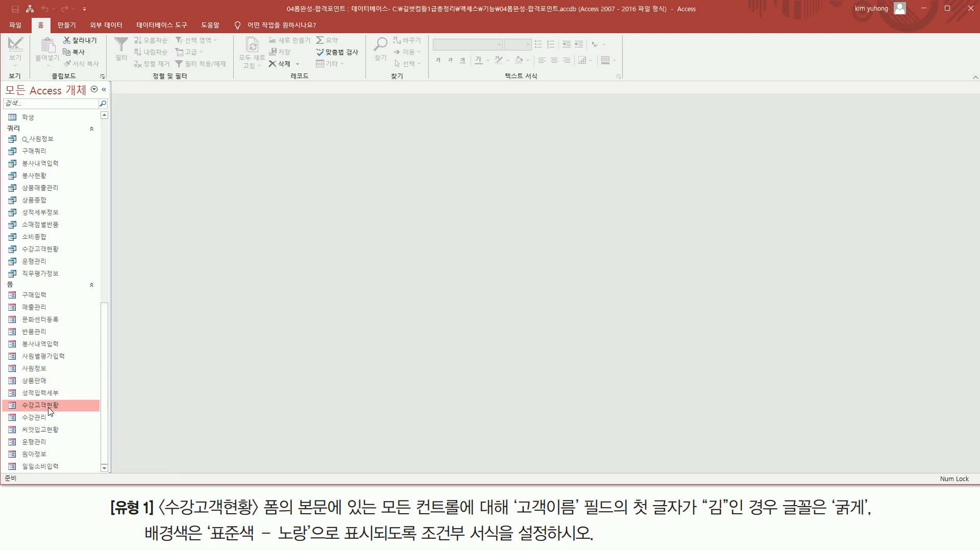
pyautogui.doubleClick(49, 406)
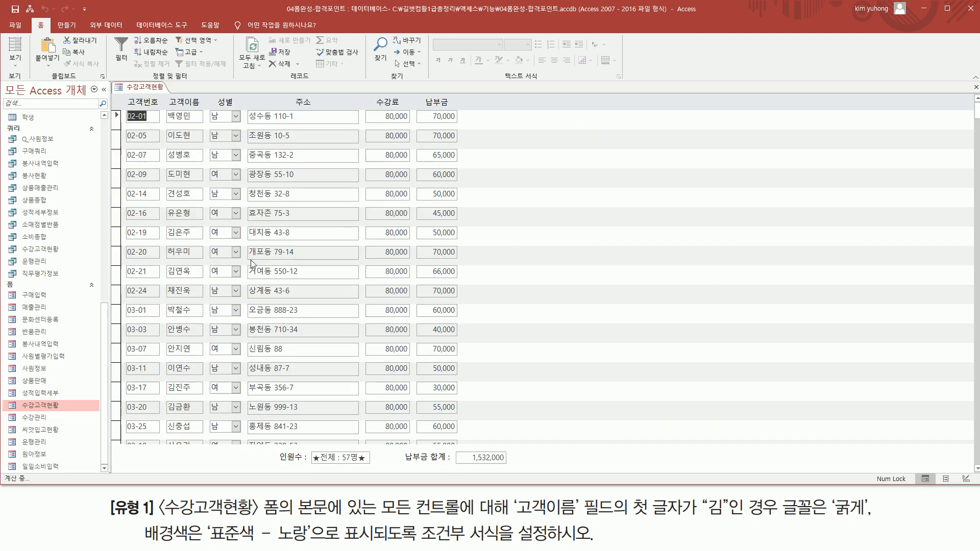
pyautogui.moveTo(118, 106)
pyautogui.mouseDown()
pyautogui.moveTo(447, 400)
pyautogui.moveTo(474, 437)
pyautogui.mouseUp()
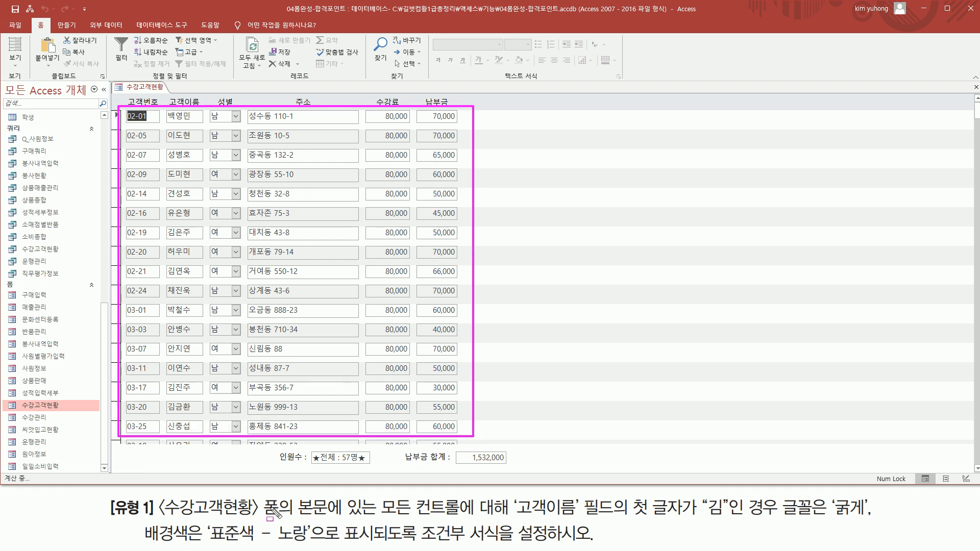
pyautogui.moveTo(265, 517); pyautogui.dragTo(866, 521)
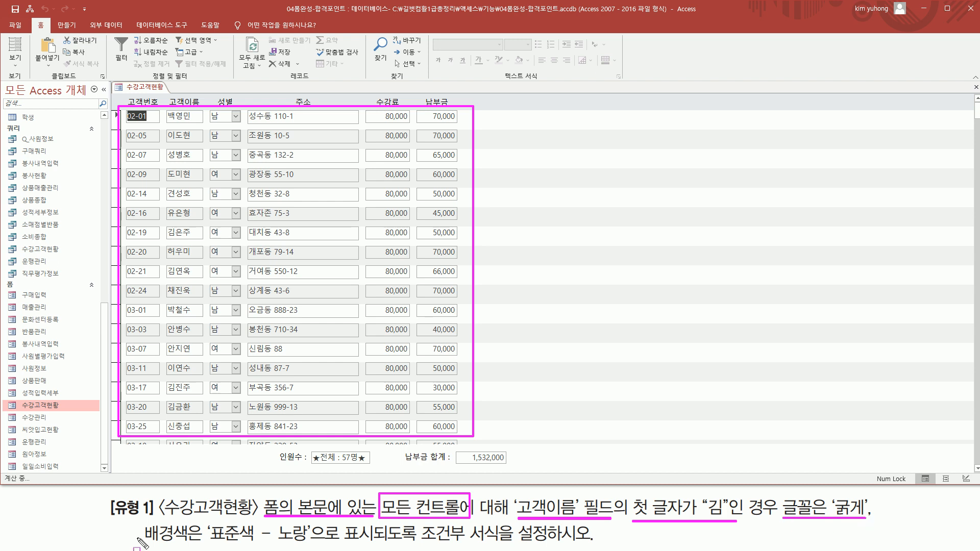
pyautogui.moveTo(137, 542); pyautogui.dragTo(412, 542)
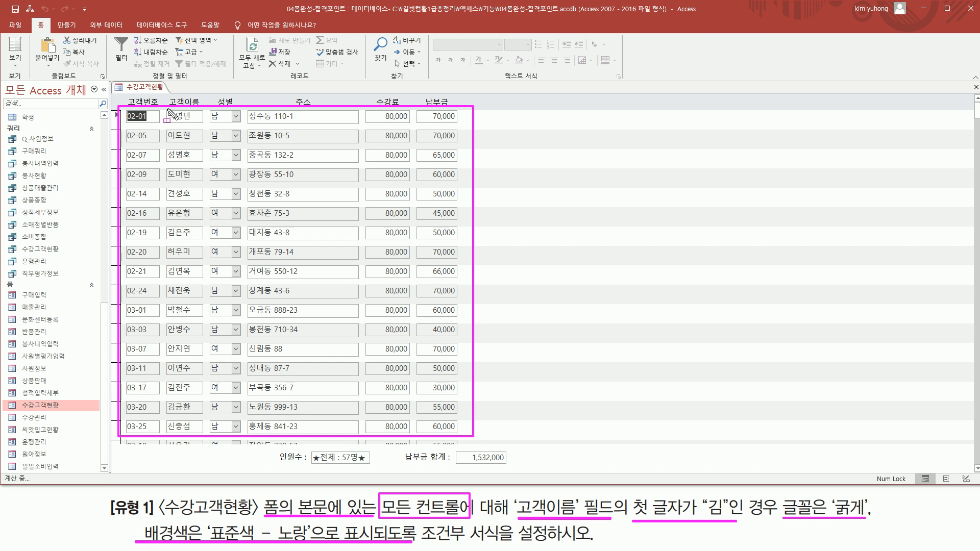
pyautogui.moveTo(168, 109); pyautogui.dragTo(179, 435)
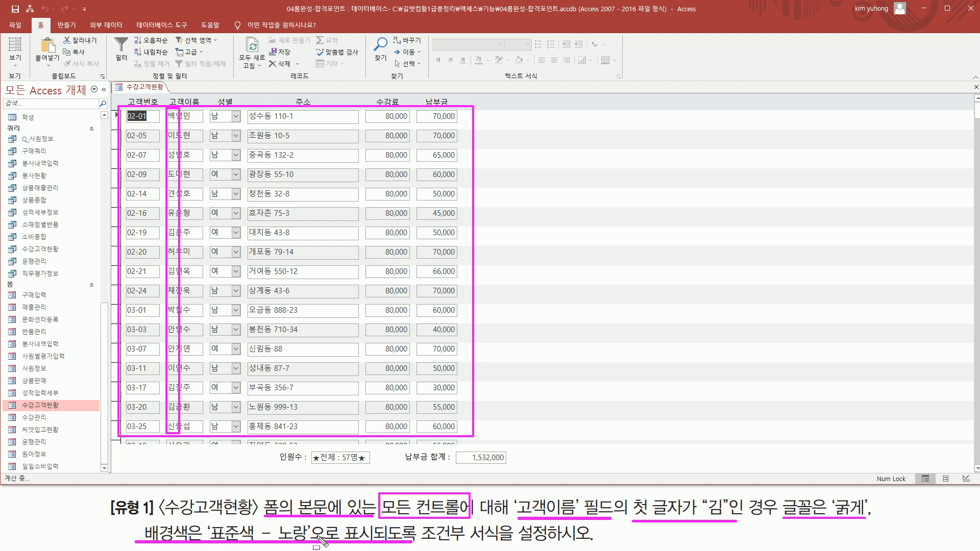
pyautogui.press('Escape')
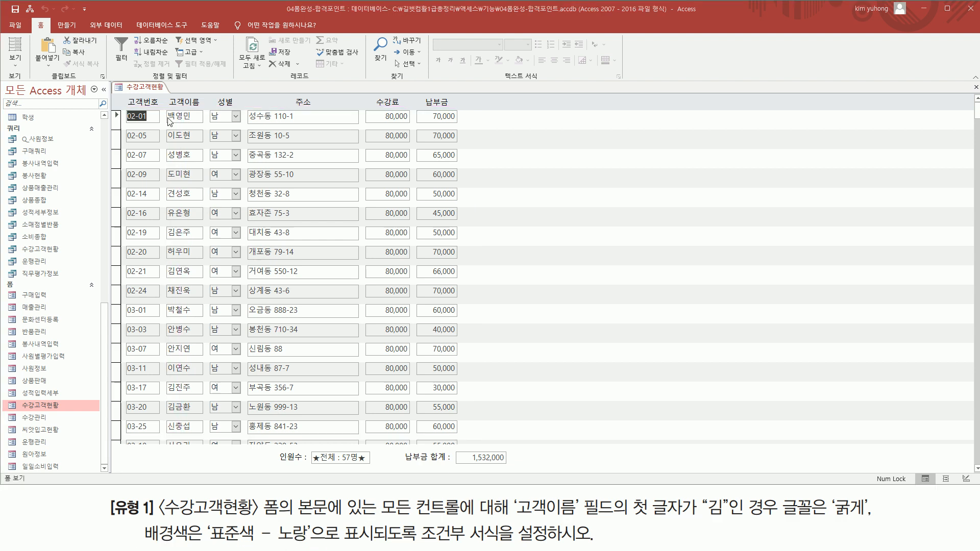
# Switch the 수강고객현황 form to design view and select all controls in the 본문 section
pyautogui.rightClick(145, 91)
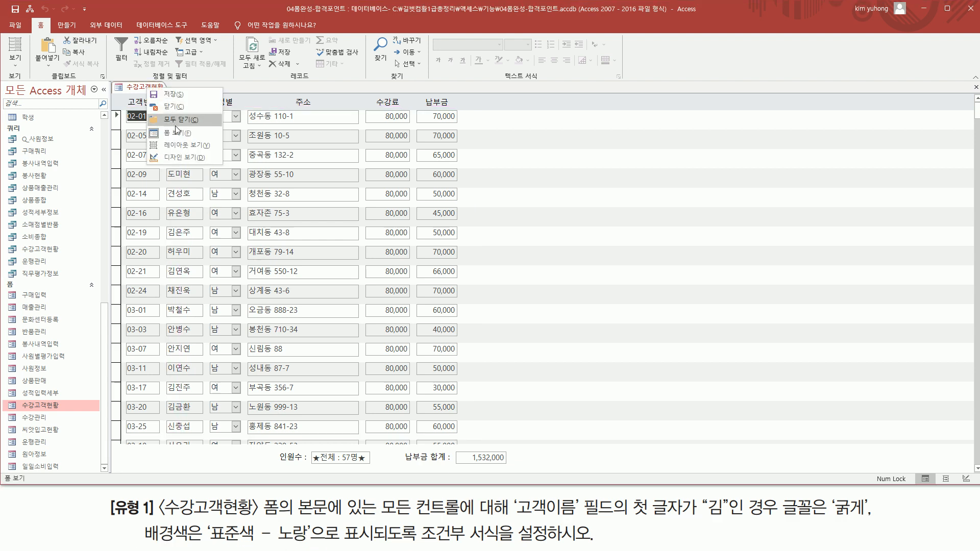
pyautogui.click(181, 158)
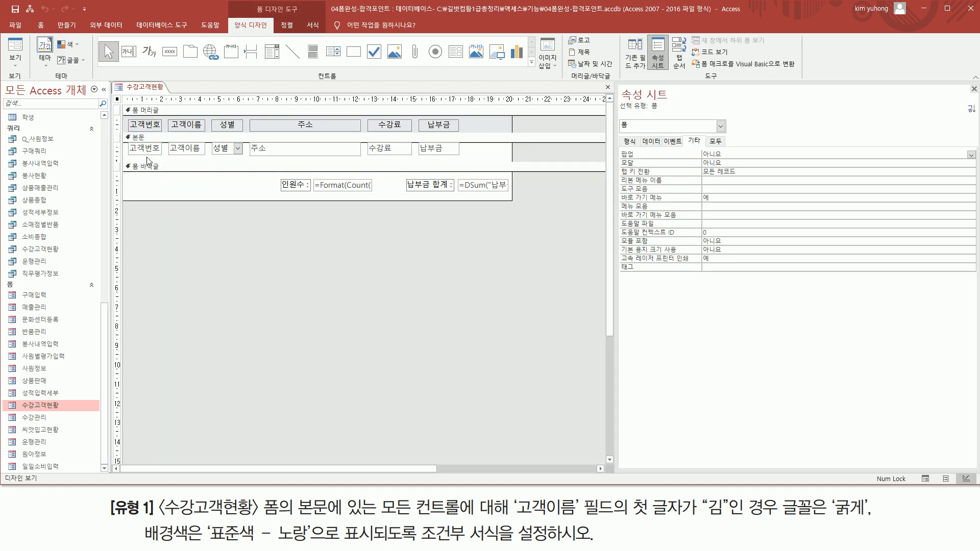
pyautogui.moveTo(128, 143); pyautogui.dragTo(470, 160)
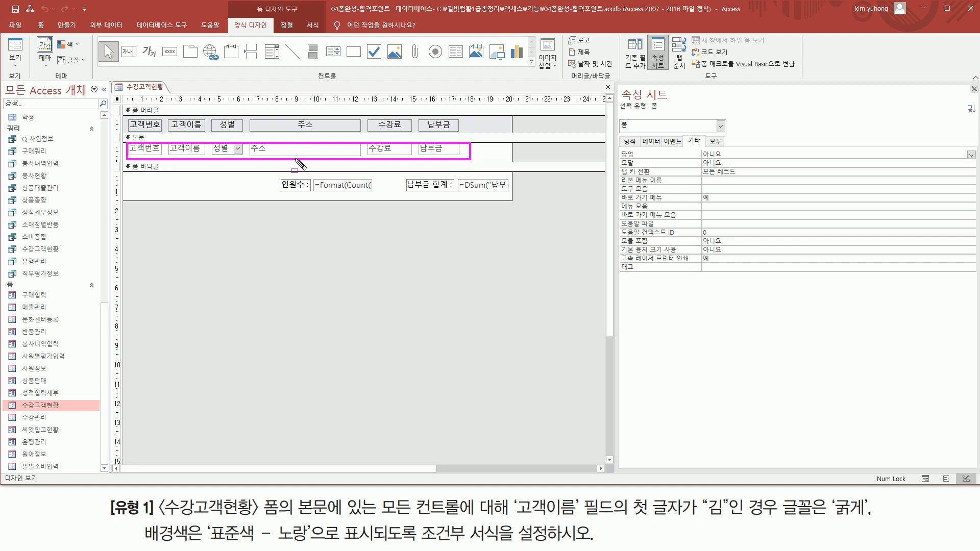
pyautogui.moveTo(113, 143); pyautogui.dragTo(121, 159)
pyautogui.press('Escape')
pyautogui.click(117, 149)
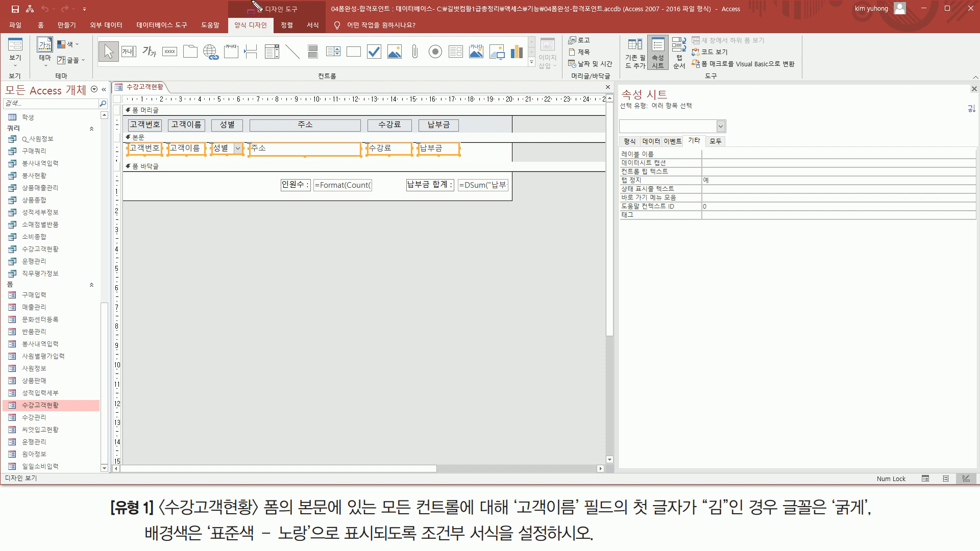
# Start a new conditional formatting rule for the selected controls with the rule type 현재 레코드의 값 확인 또는 식 사용
pyautogui.click(313, 25)
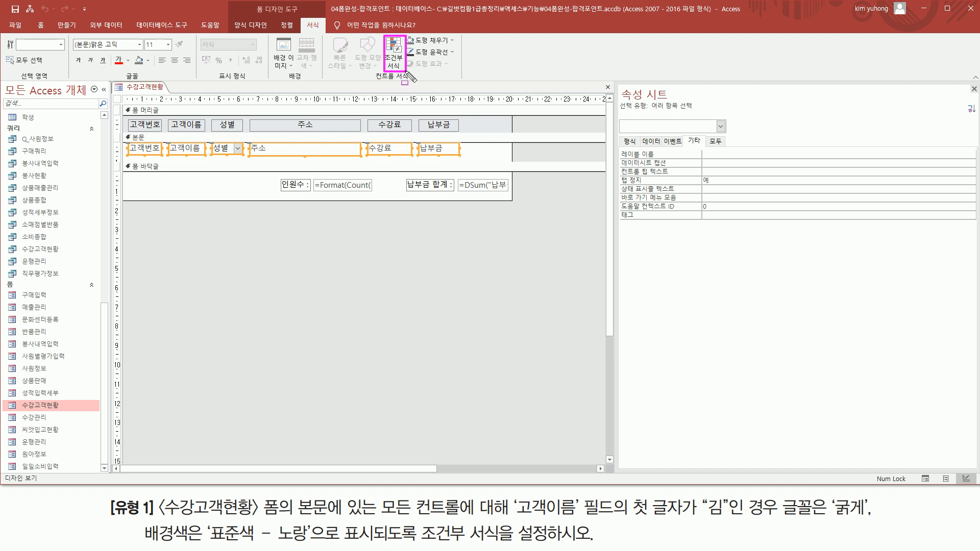
pyautogui.click(395, 53)
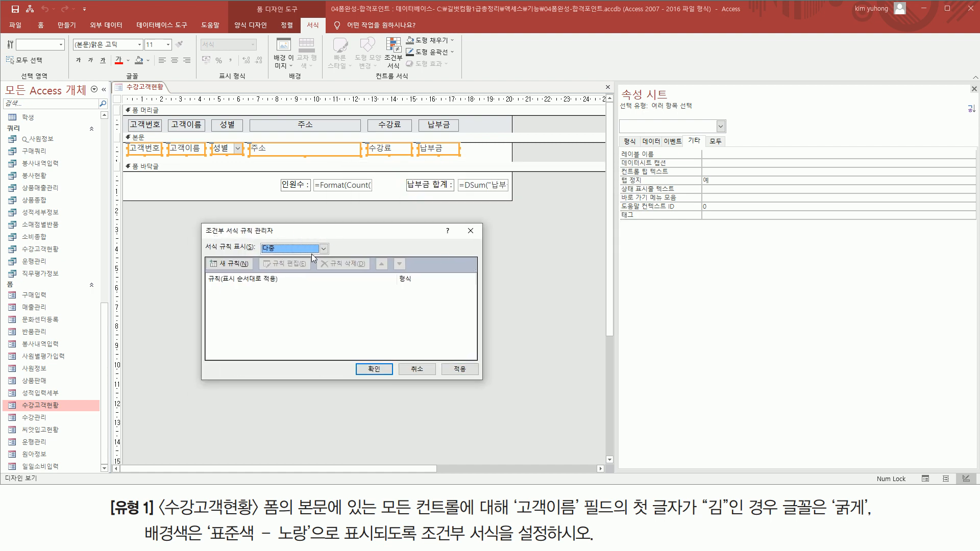
pyautogui.moveTo(204, 255); pyautogui.dragTo(243, 270)
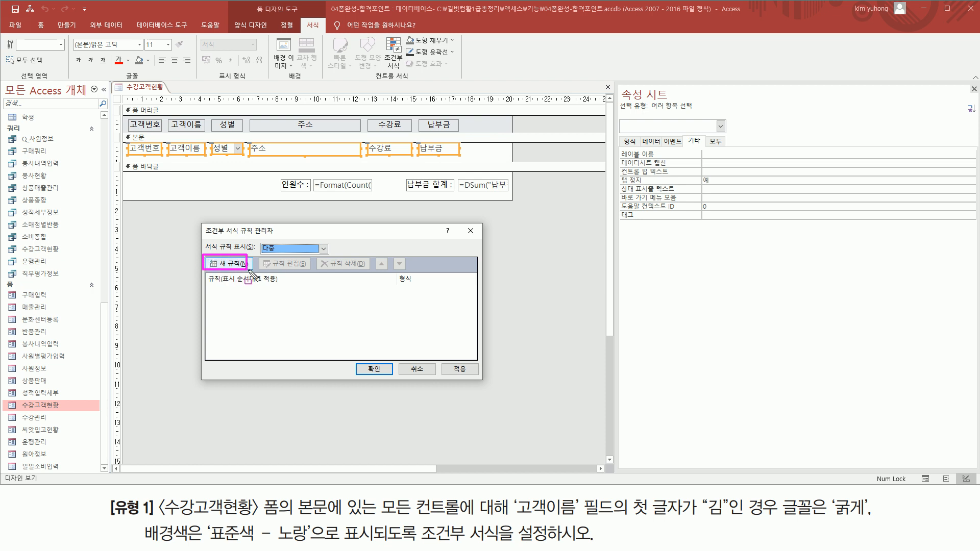
pyautogui.click(237, 265)
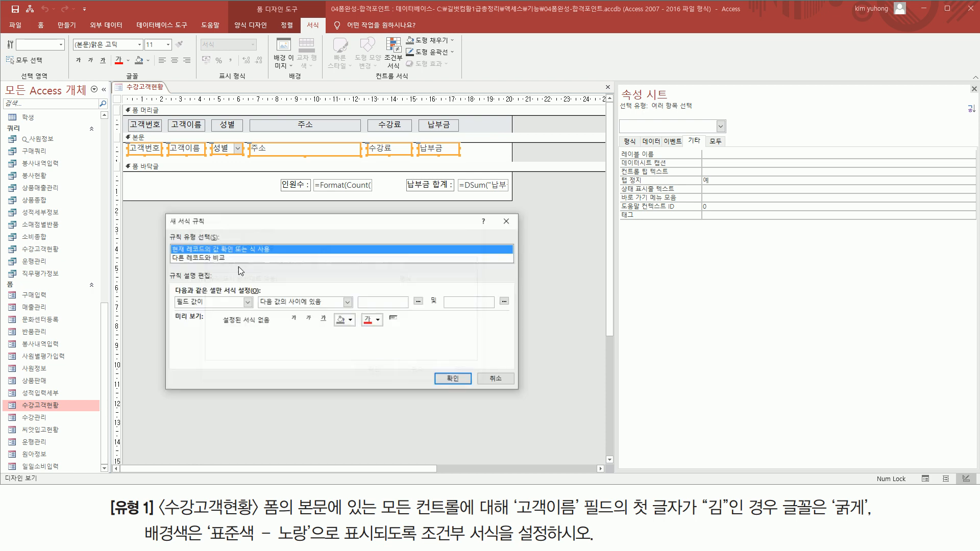
pyautogui.hotkey('ctrl', 'shift', 'd')
pyautogui.moveTo(165, 213)
pyautogui.mouseDown()
pyautogui.moveTo(186, 265)
pyautogui.moveTo(485, 389)
pyautogui.moveTo(521, 394)
pyautogui.mouseUp()
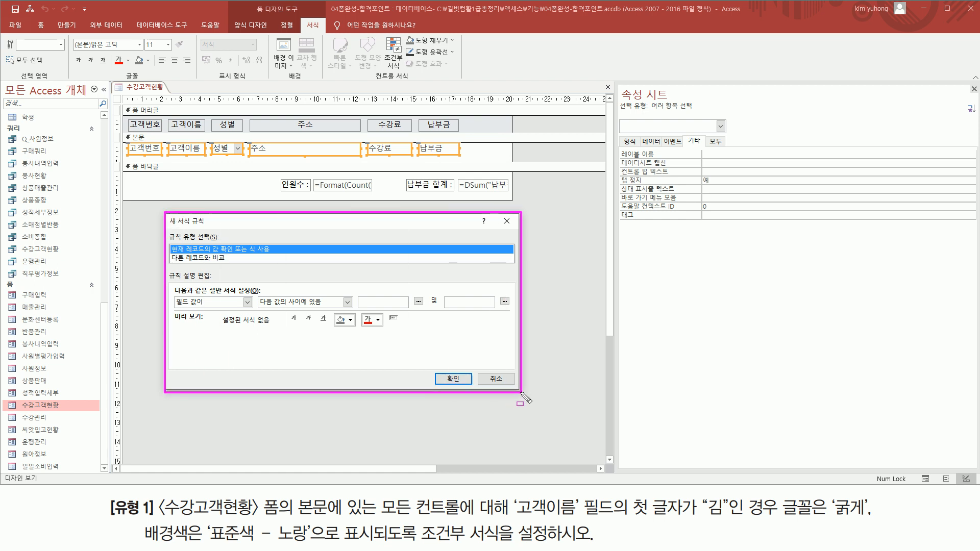
pyautogui.moveTo(170, 243)
pyautogui.mouseDown()
pyautogui.moveTo(176, 255)
pyautogui.moveTo(278, 255)
pyautogui.mouseUp()
pyautogui.press('Escape')
pyautogui.click(263, 251)
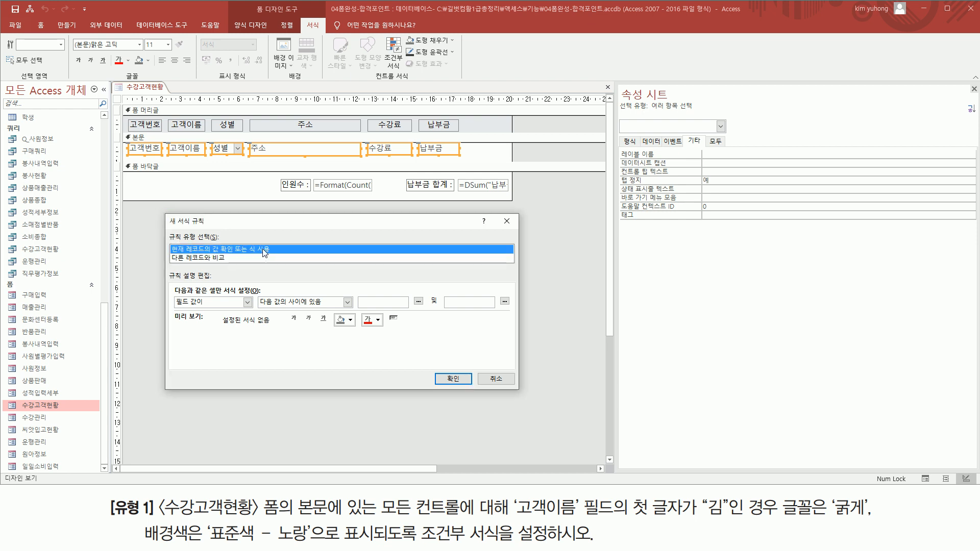
# Set the rule's condition to 식이 with the expression left([고객이름],1)="김"
pyautogui.hotkey('ctrl', '2')
pyautogui.moveTo(170, 283)
pyautogui.mouseDown()
pyautogui.moveTo(194, 319)
pyautogui.moveTo(513, 334)
pyautogui.mouseUp()
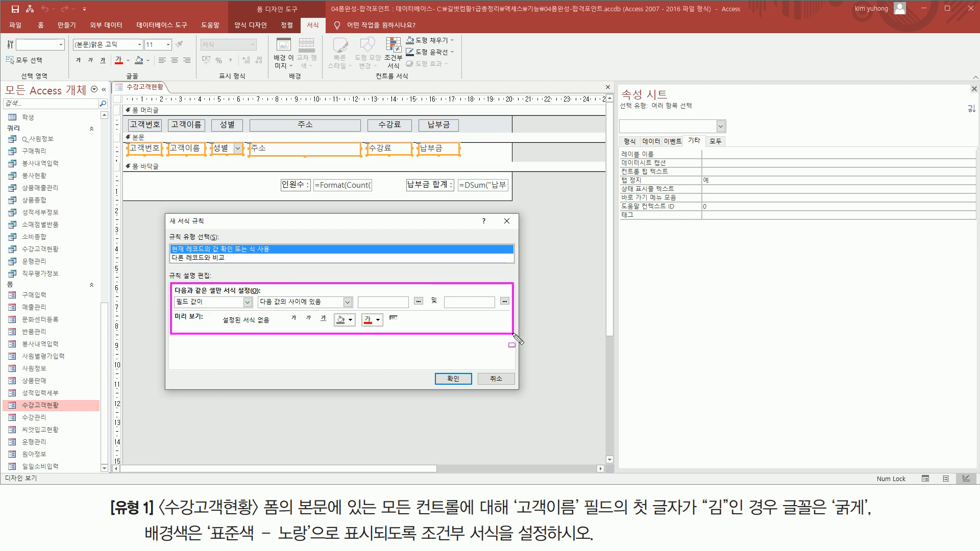
pyautogui.press('Escape')
pyautogui.click(221, 303)
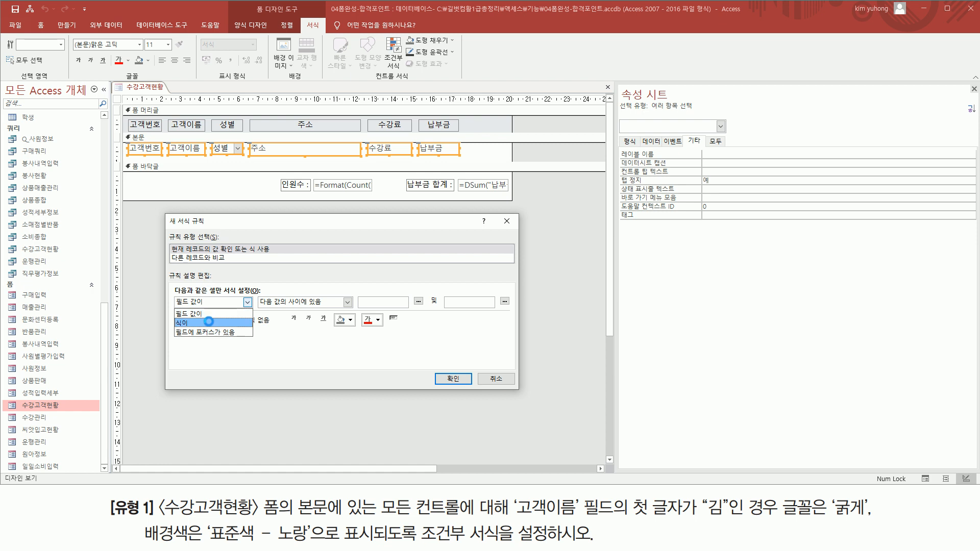
pyautogui.click(209, 321)
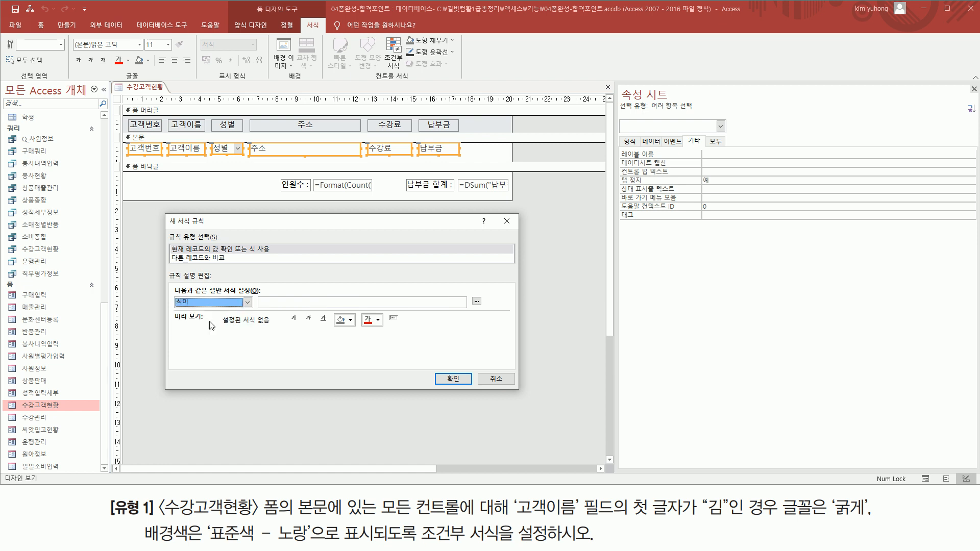
pyautogui.click(285, 303)
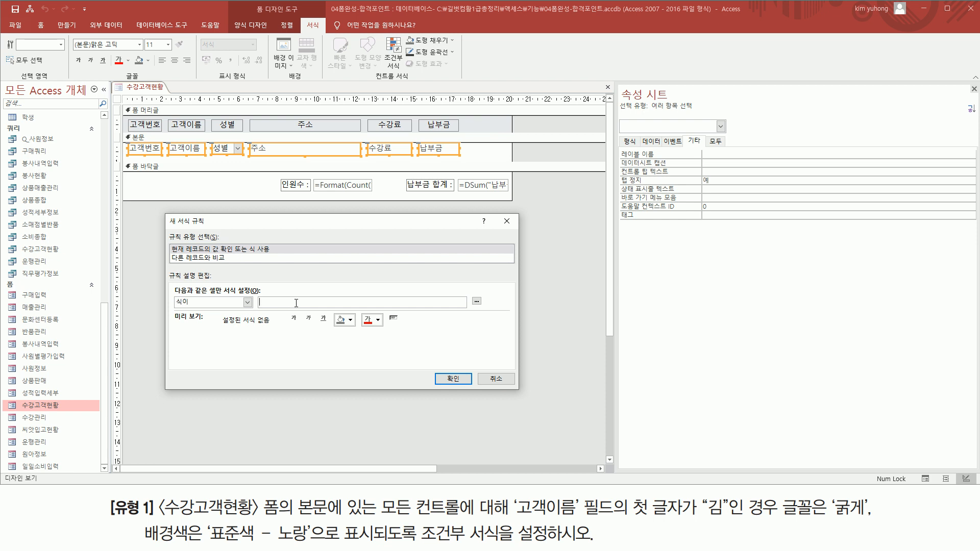
pyautogui.write('[')
pyautogui.write('고객이름],1)="김')
# Give the rule bold text and a standard yellow background, and apply it to the selected controls
pyautogui.click(294, 318)
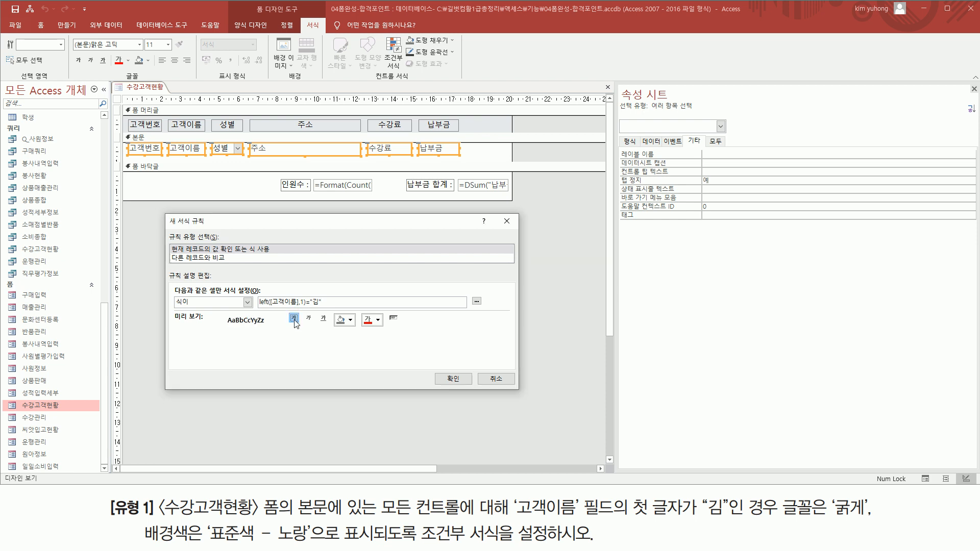
pyautogui.click(351, 320)
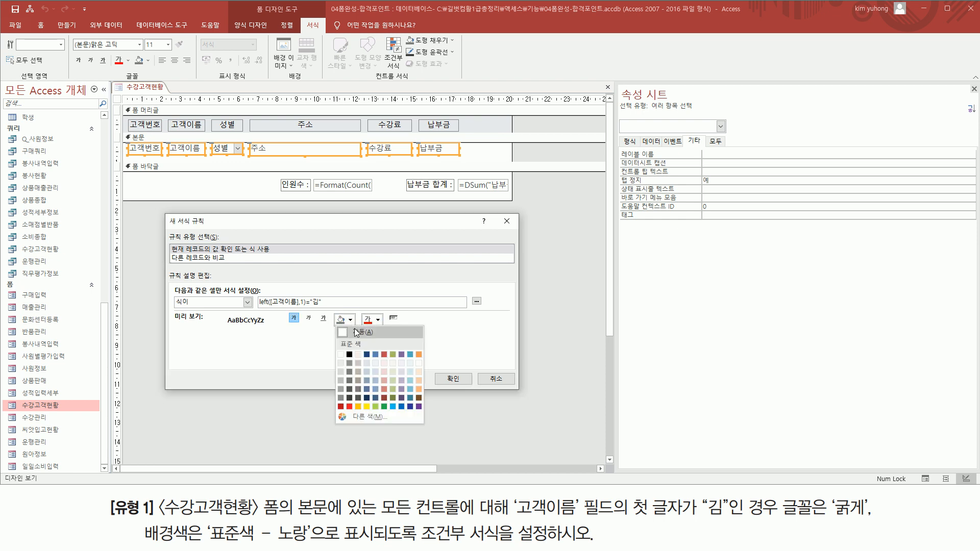
pyautogui.click(366, 406)
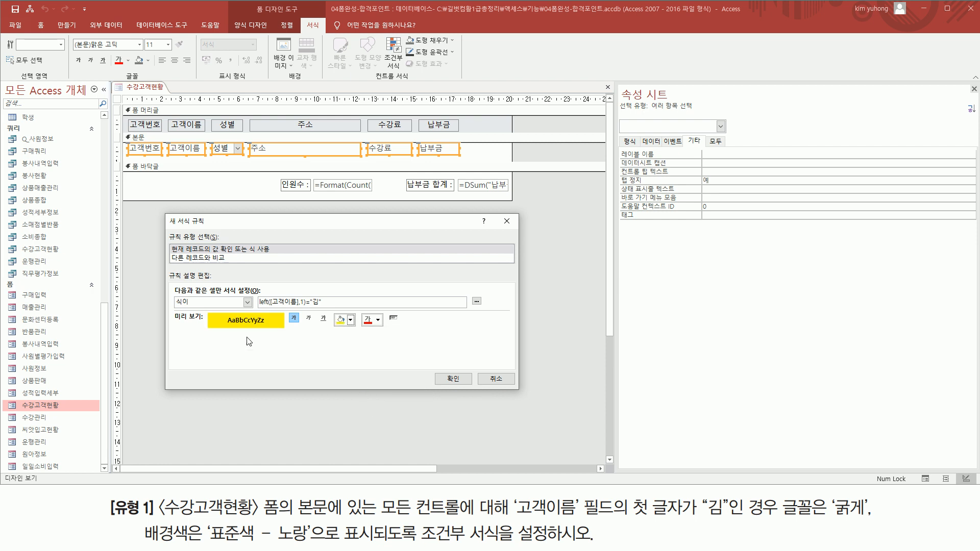
pyautogui.click(443, 381)
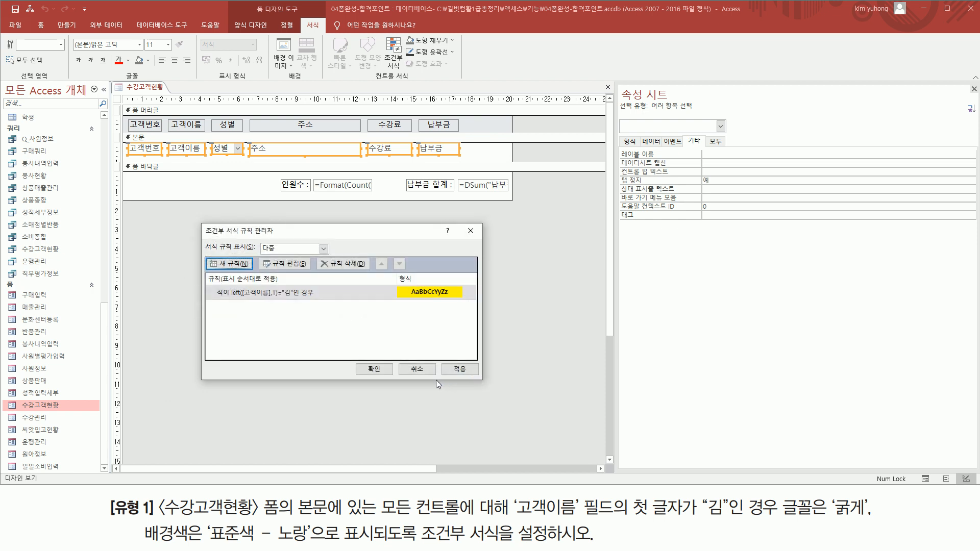
pyautogui.click(372, 368)
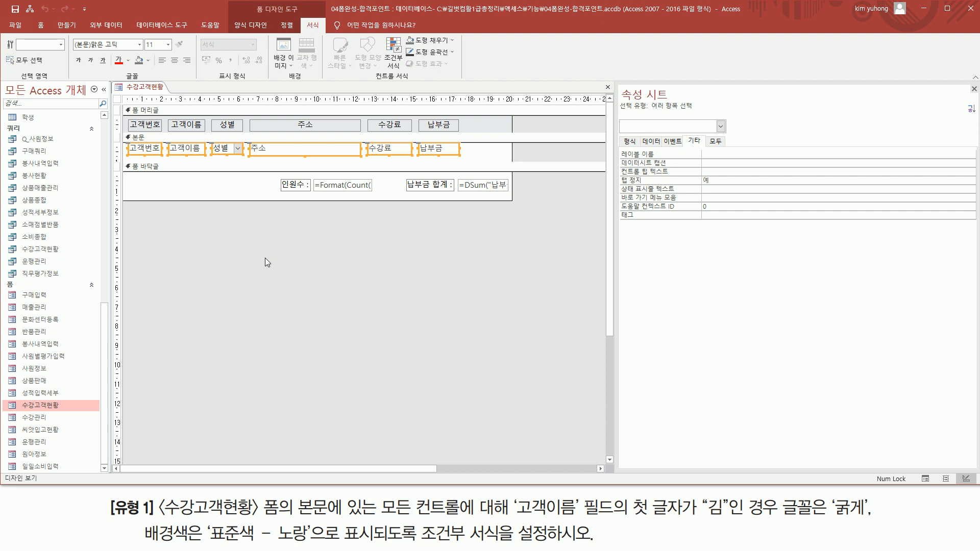
# Display the form in form view and check which records receive the conditional formatting
pyautogui.click(221, 250)
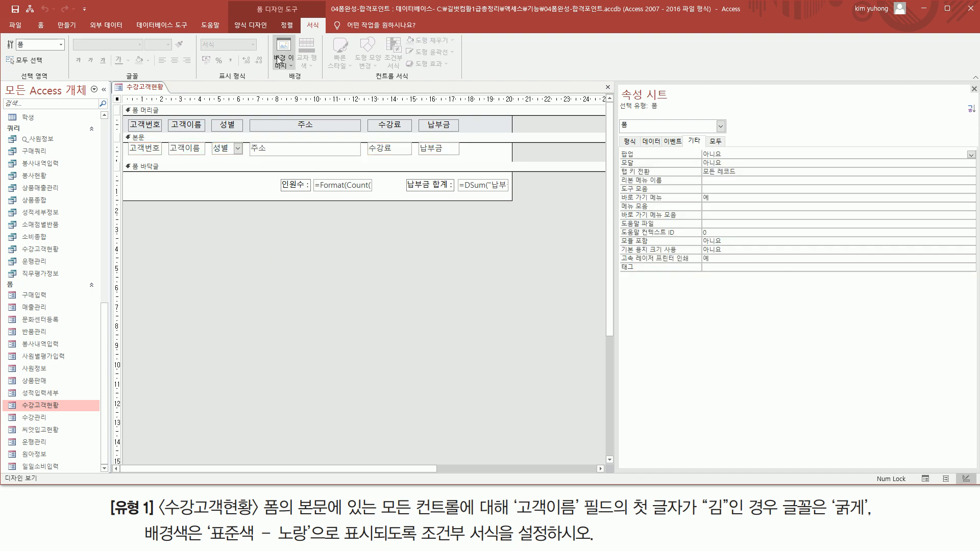
pyautogui.click(254, 27)
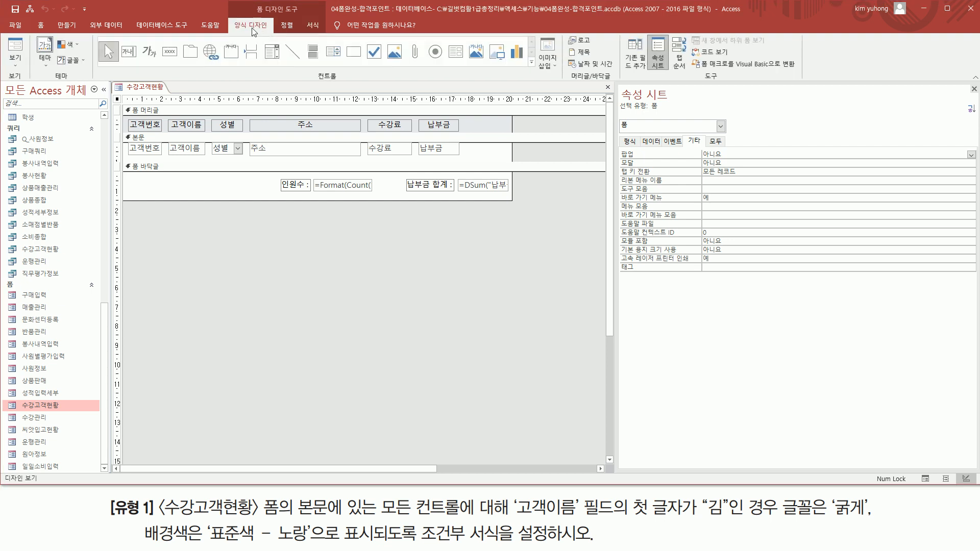
pyautogui.click(17, 62)
pyautogui.click(31, 83)
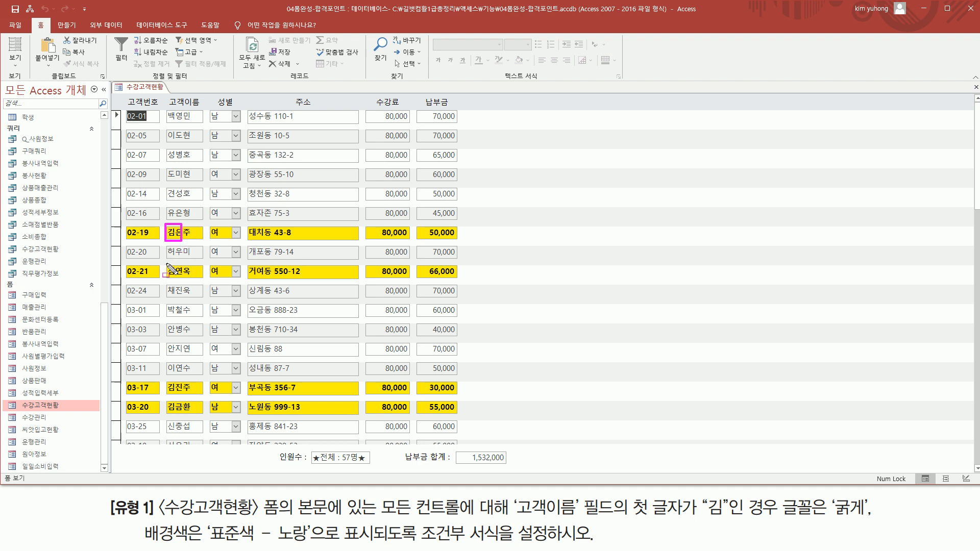
pyautogui.scroll(-2, 290, 243)
pyautogui.scroll(-2, 290, 242)
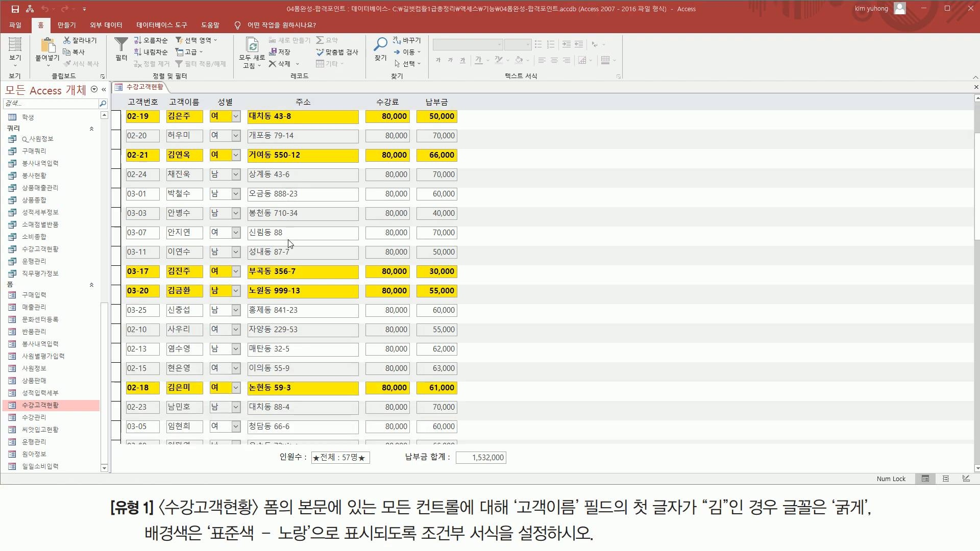
pyautogui.scroll(4, 290, 240)
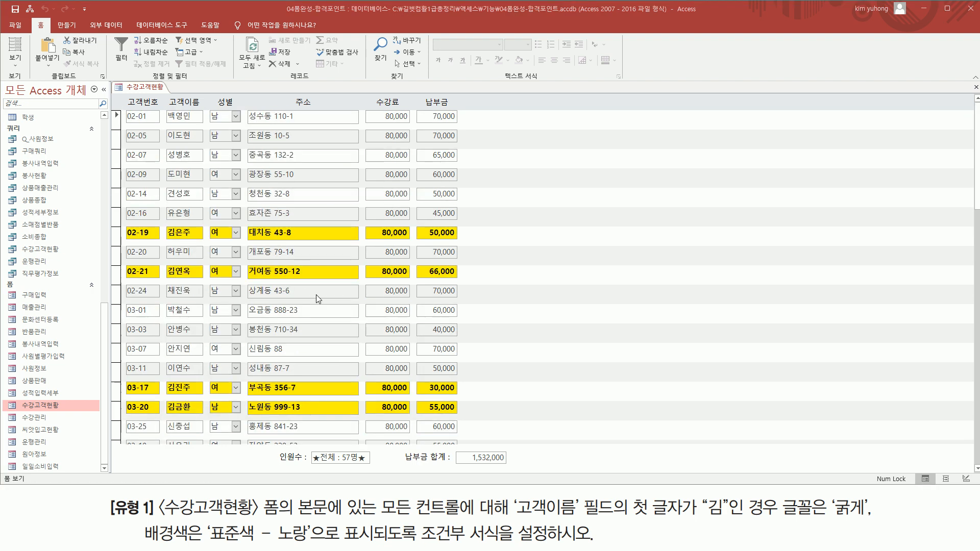
# Close the 수강고객현황 form and save its design changes
pyautogui.click(976, 87)
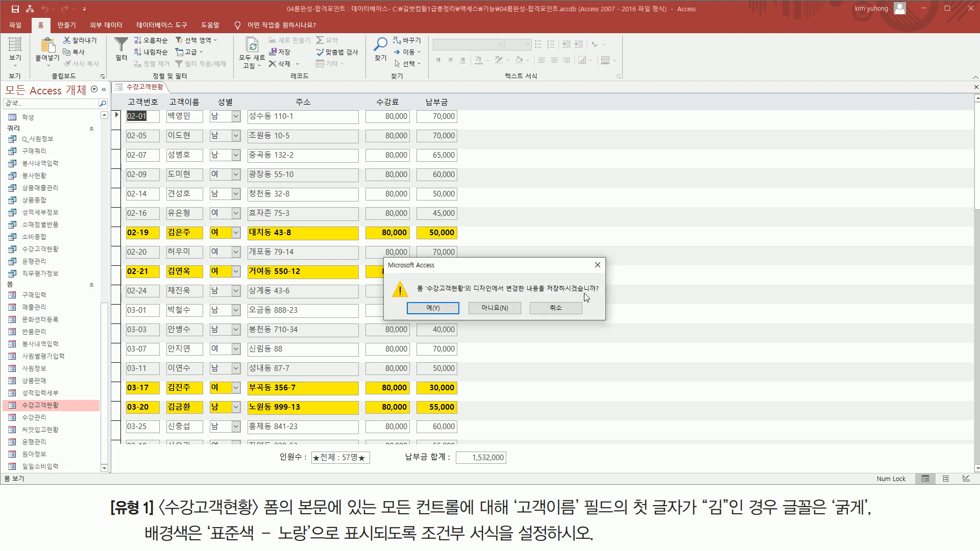
pyautogui.click(440, 308)
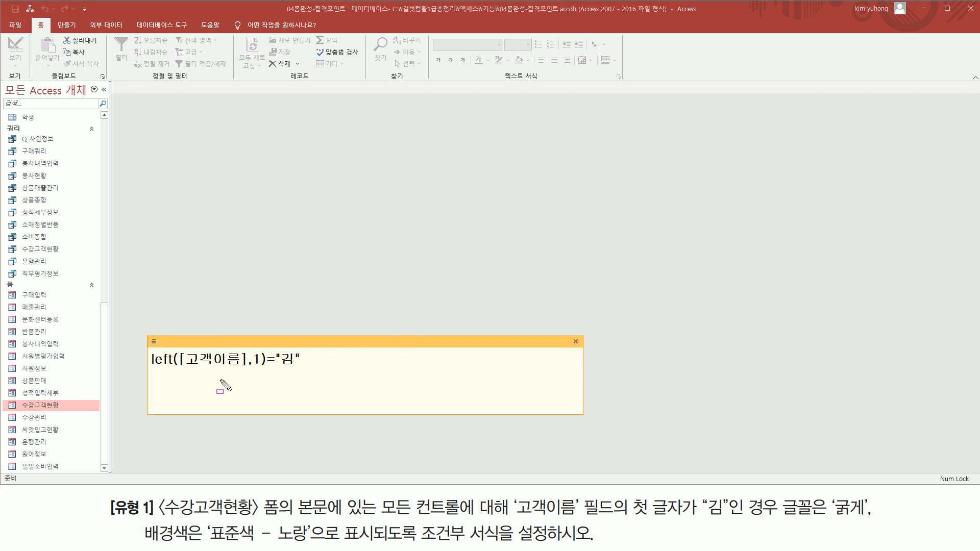
pyautogui.moveTo(149, 368); pyautogui.dragTo(243, 367)
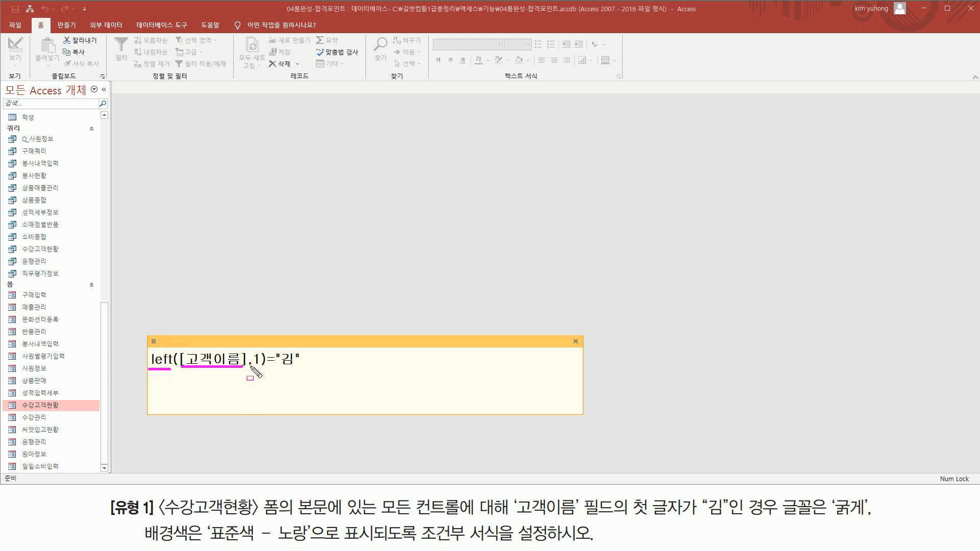
pyautogui.moveTo(252, 367); pyautogui.dragTo(302, 366)
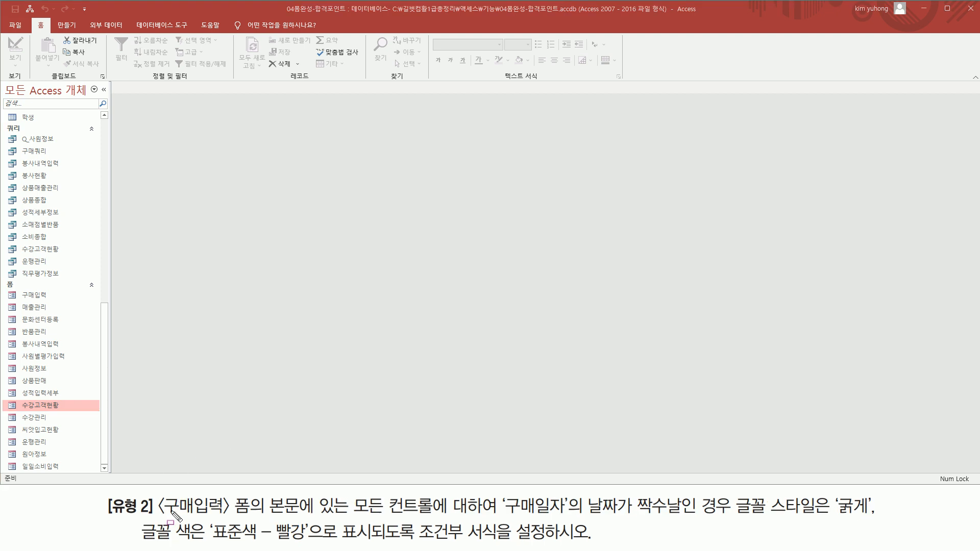
pyautogui.moveTo(158, 516)
pyautogui.mouseDown()
pyautogui.moveTo(255, 515)
pyautogui.moveTo(252, 495)
pyautogui.mouseUp()
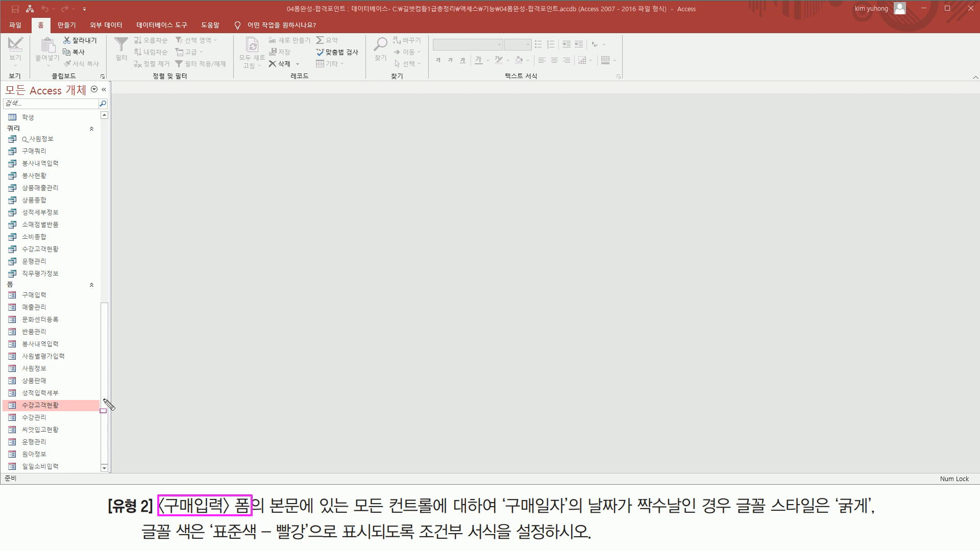
# Open the 구매입력 form
pyautogui.click(37, 295)
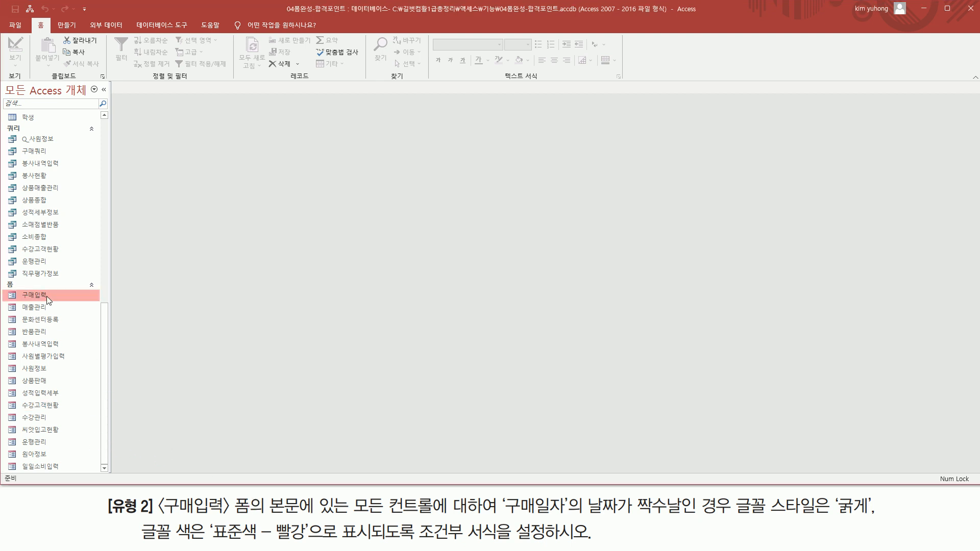
pyautogui.doubleClick(47, 296)
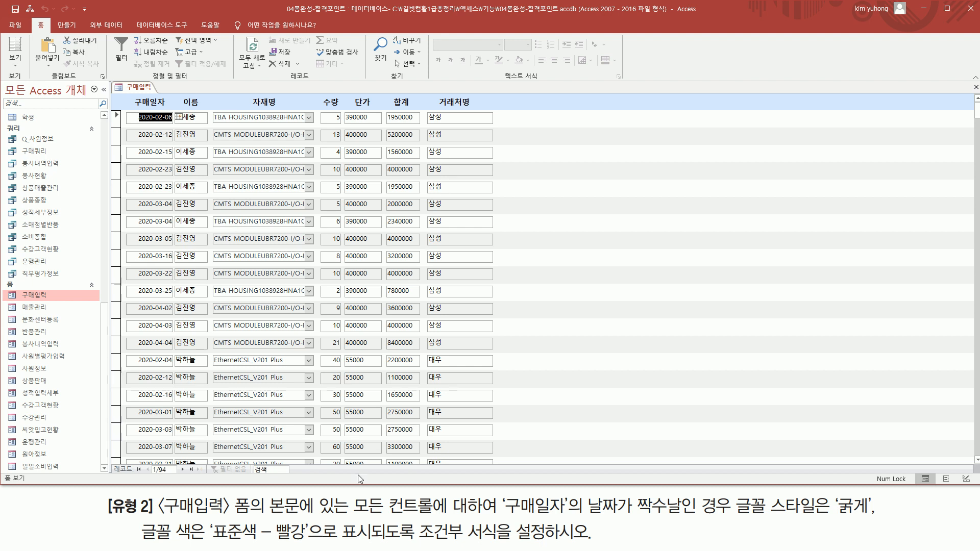
pyautogui.hotkey('ctrl', '2')
pyautogui.moveTo(237, 514); pyautogui.dragTo(435, 515)
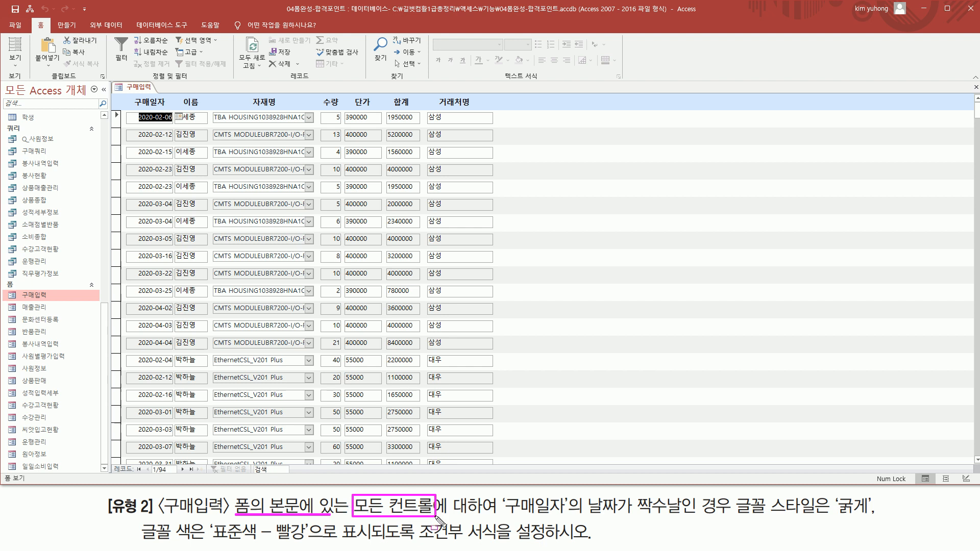
pyautogui.moveTo(494, 519); pyautogui.dragTo(569, 520)
pyautogui.moveTo(129, 112); pyautogui.dragTo(175, 245)
pyautogui.moveTo(180, 296)
pyautogui.mouseDown()
pyautogui.moveTo(178, 477)
pyautogui.moveTo(178, 465)
pyautogui.mouseUp()
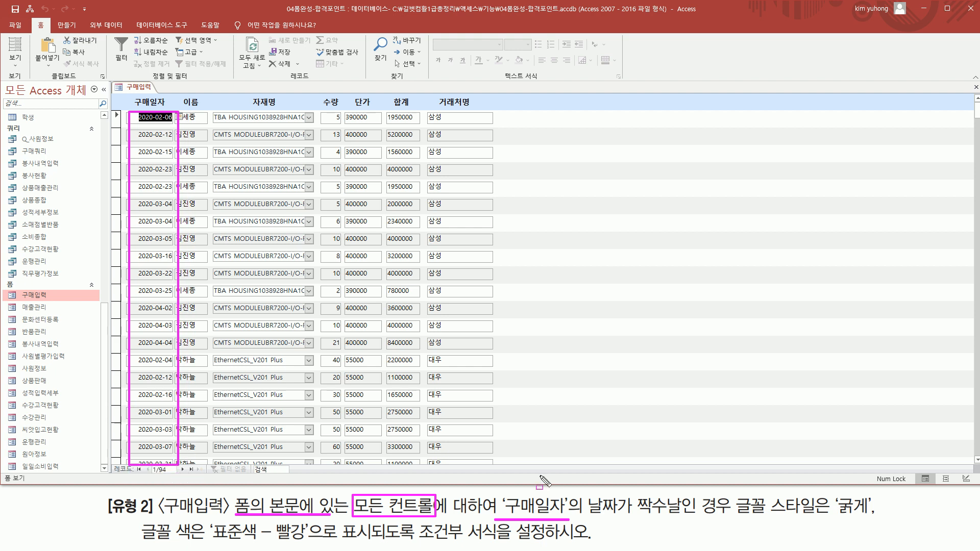
pyautogui.moveTo(588, 518); pyautogui.dragTo(871, 517)
pyautogui.moveTo(138, 542); pyautogui.dragTo(301, 541)
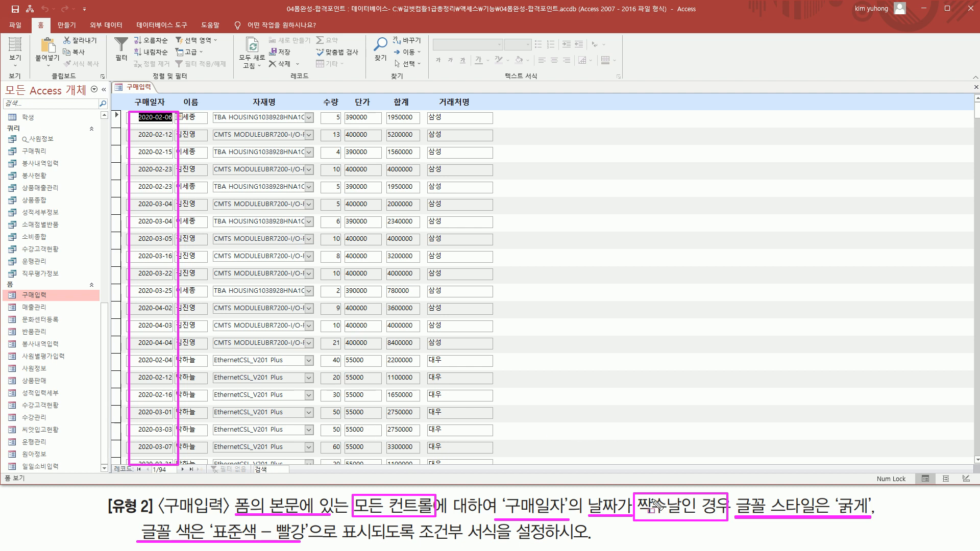
pyautogui.moveTo(637, 490); pyautogui.dragTo(669, 534)
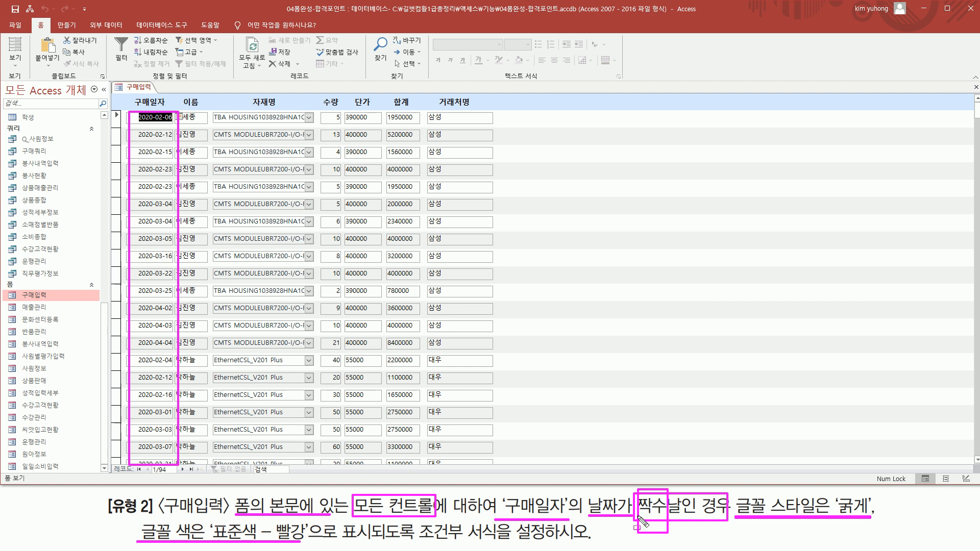
pyautogui.press('Escape')
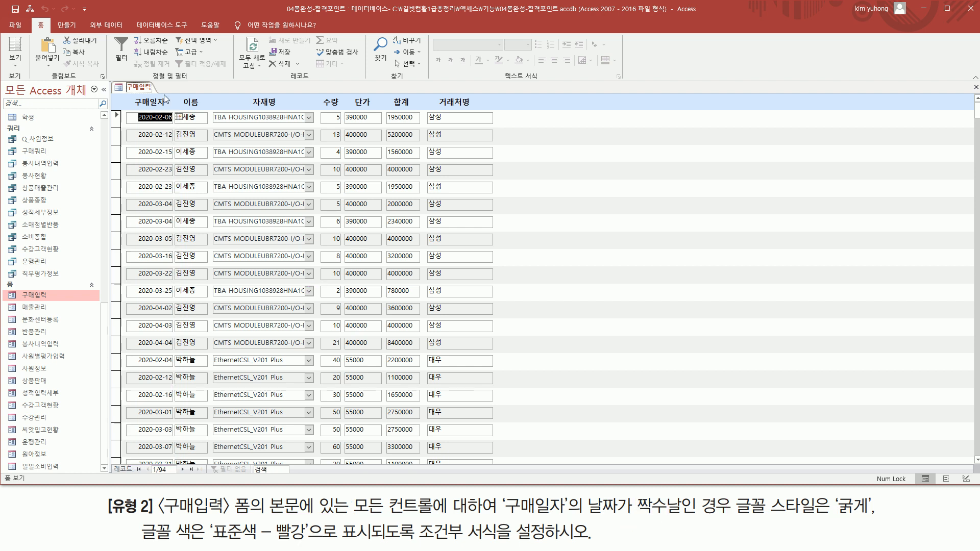
# Switch the 구매입력 form to design view and select all controls in its 본문 section
pyautogui.rightClick(137, 91)
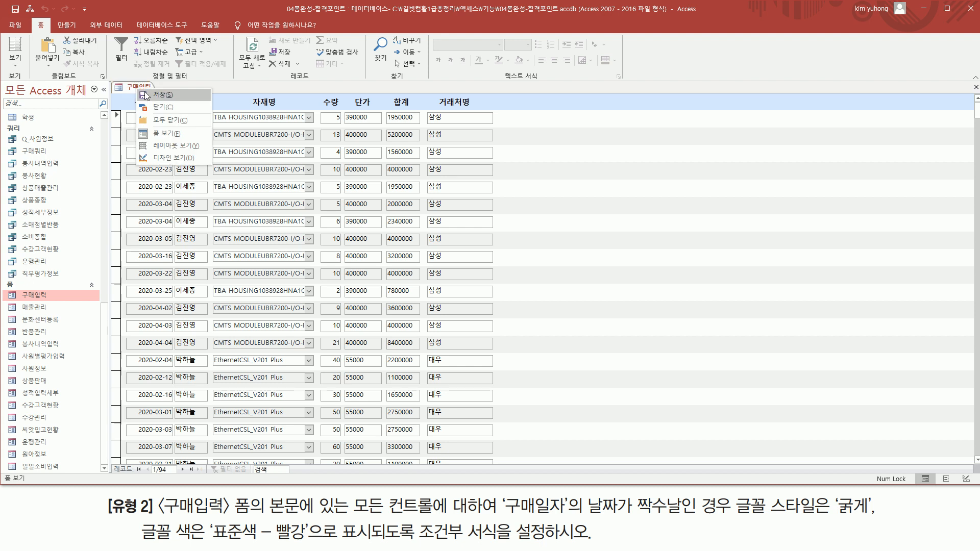
pyautogui.click(173, 158)
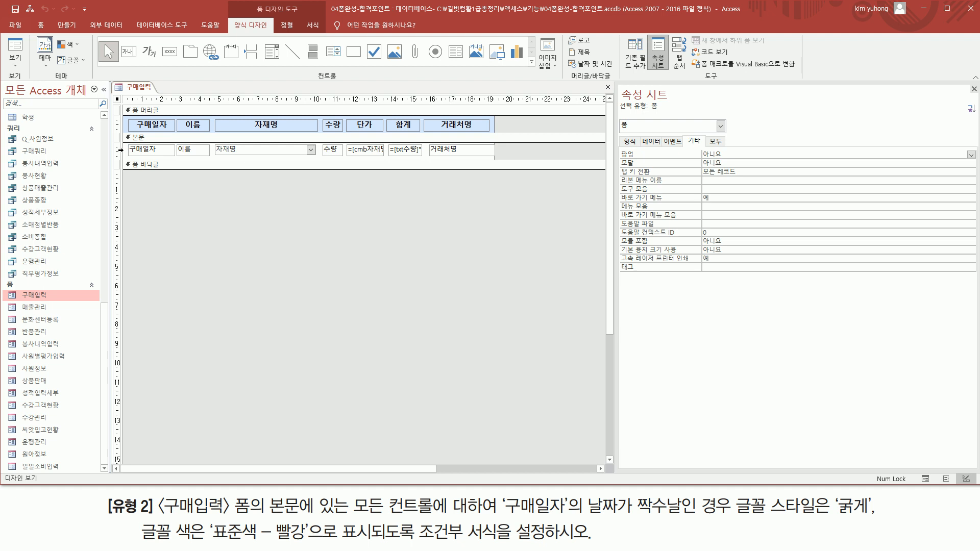
pyautogui.hotkey('ctrl', 'shift', 'd')
pyautogui.moveTo(110, 141); pyautogui.dragTo(122, 158)
pyautogui.press('Escape')
pyautogui.click(116, 147)
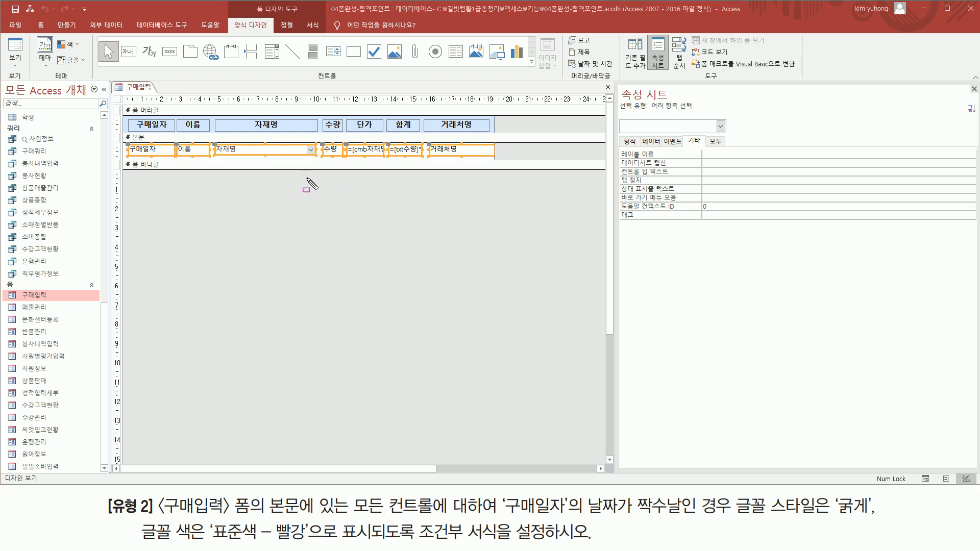
# Create a conditional formatting rule for the selected controls using the 식이 condition day([구매일자]) mod 2 = 0
pyautogui.moveTo(305, 17); pyautogui.dragTo(322, 31)
pyautogui.click(313, 26)
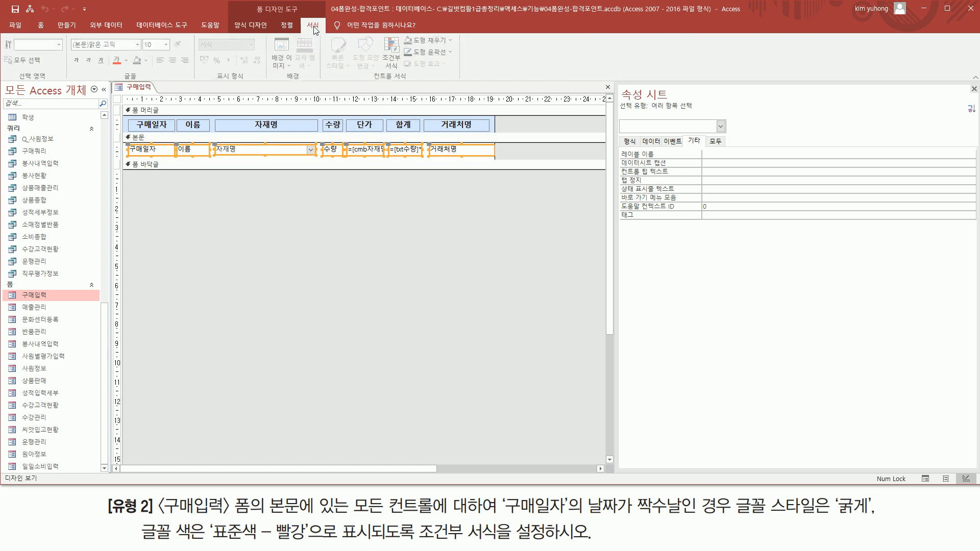
pyautogui.click(394, 57)
pyautogui.moveTo(434, 179); pyautogui.dragTo(315, 244)
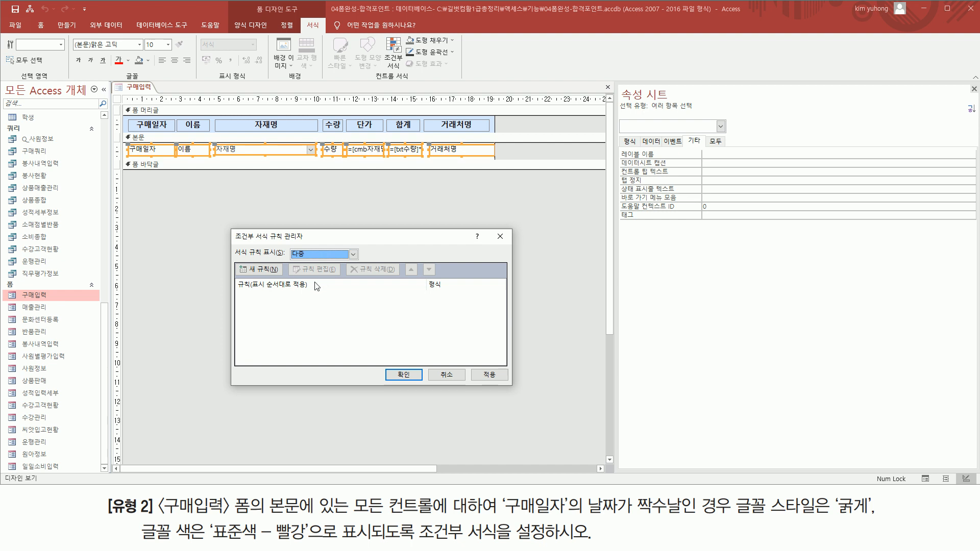
pyautogui.click(260, 274)
pyautogui.click(260, 271)
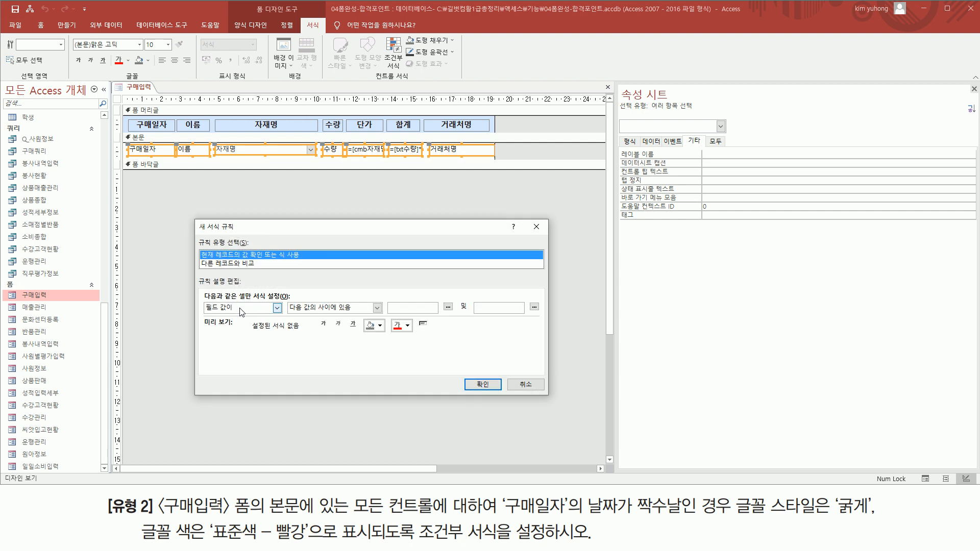
pyautogui.click(240, 309)
pyautogui.click(238, 328)
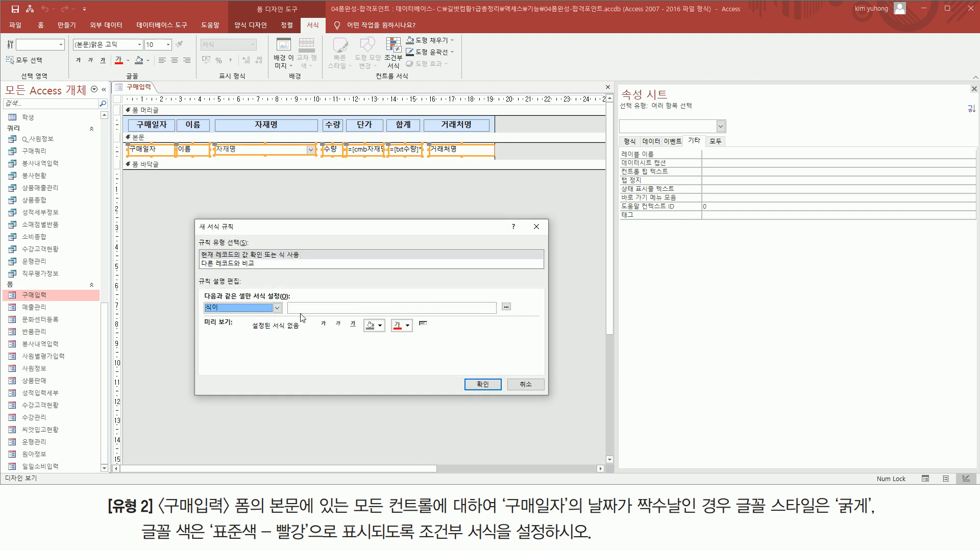
pyautogui.click(325, 308)
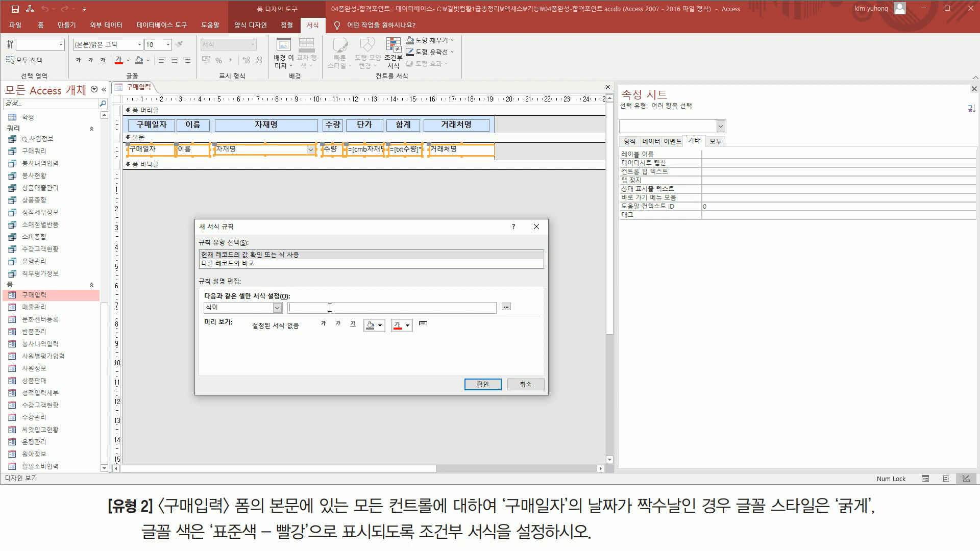
pyautogui.write('day([구매일자')
# Give the rule bold text in standard red and apply it to the selected controls
pyautogui.click(323, 323)
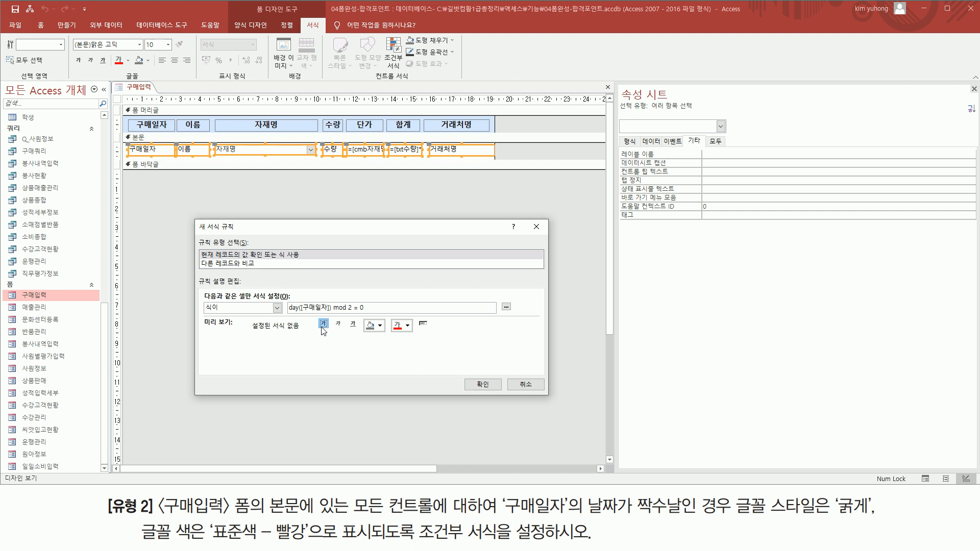
pyautogui.click(410, 331)
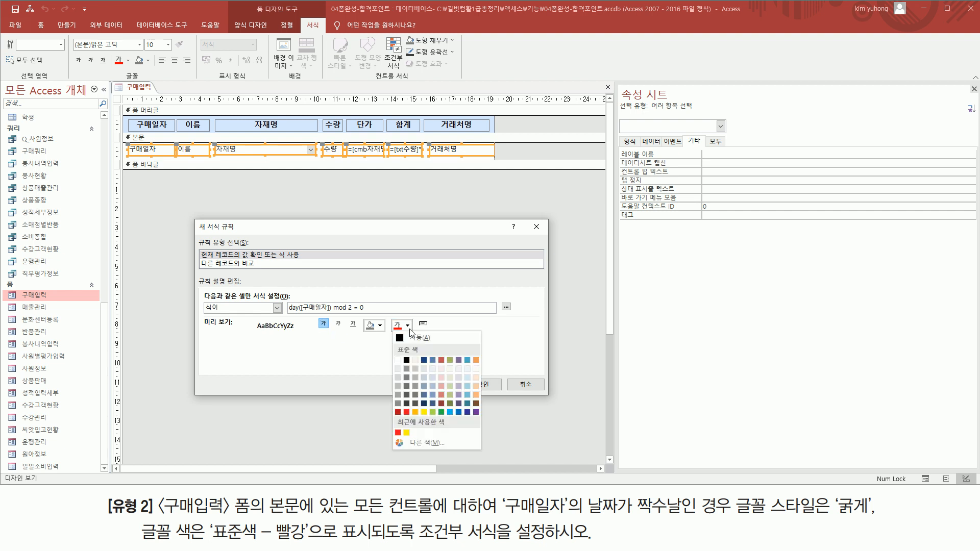
pyautogui.click(407, 412)
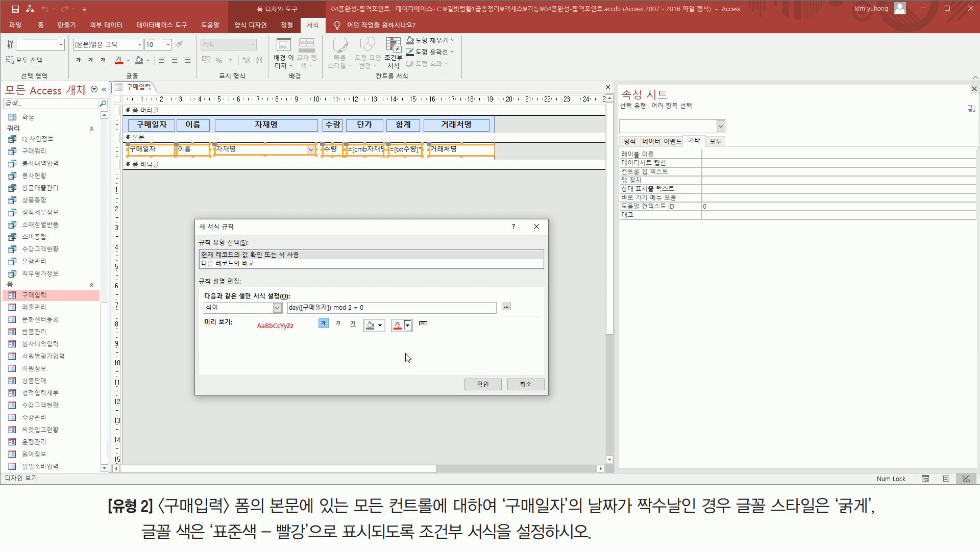
pyautogui.click(483, 385)
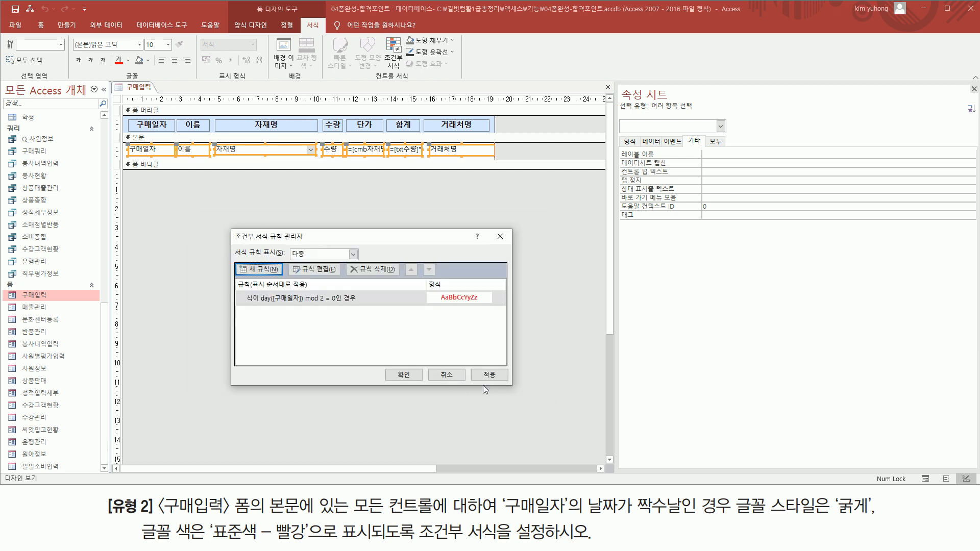
pyautogui.click(404, 376)
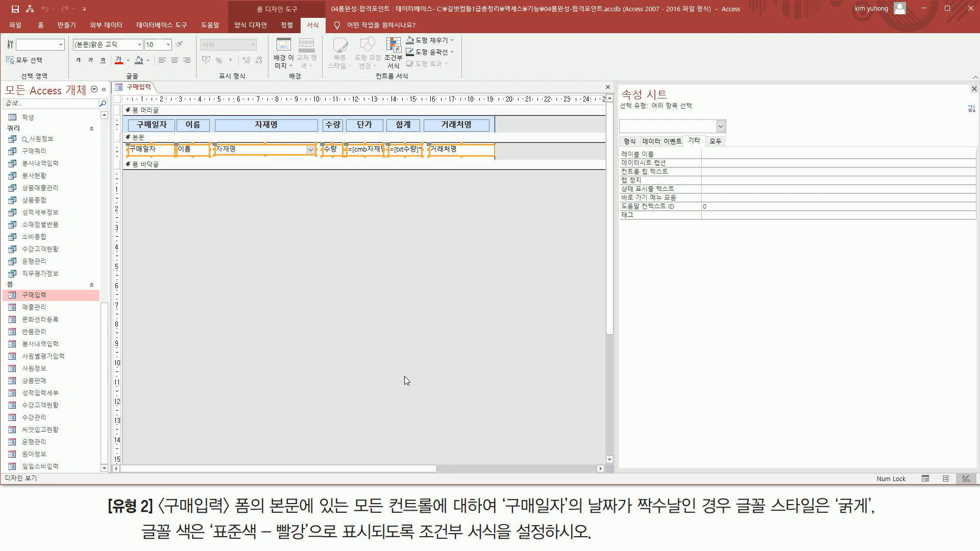
# Display the 구매입력 form in form view and check which records receive the conditional formatting
pyautogui.click(314, 274)
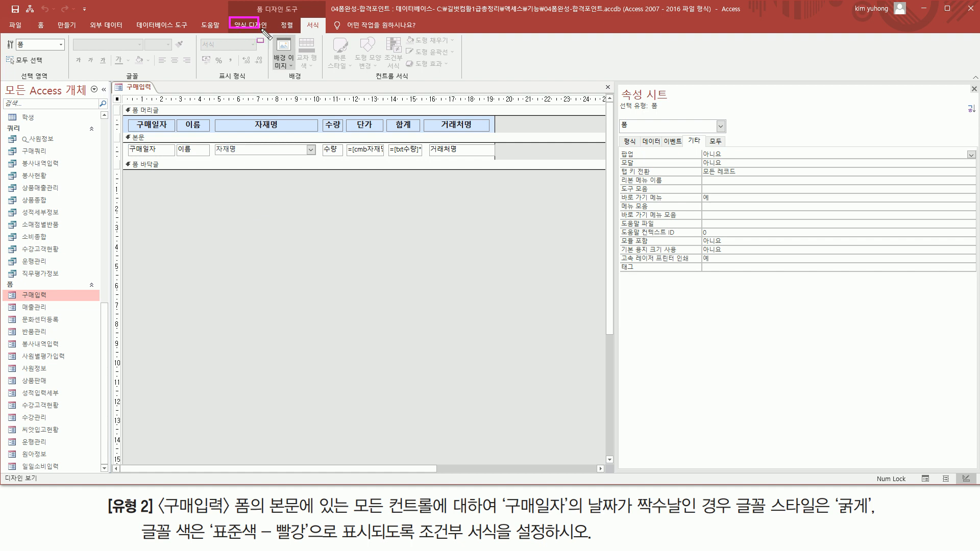
pyautogui.click(245, 25)
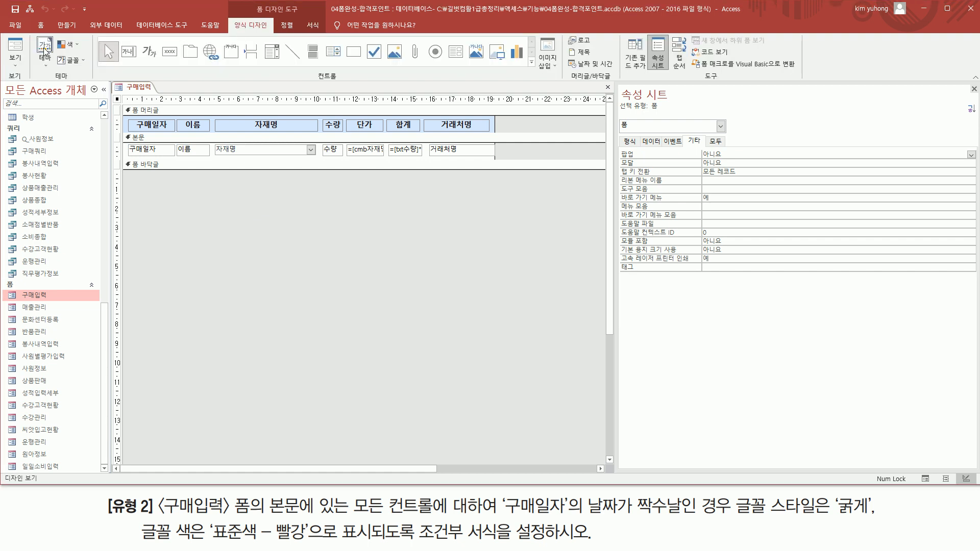
pyautogui.click(18, 60)
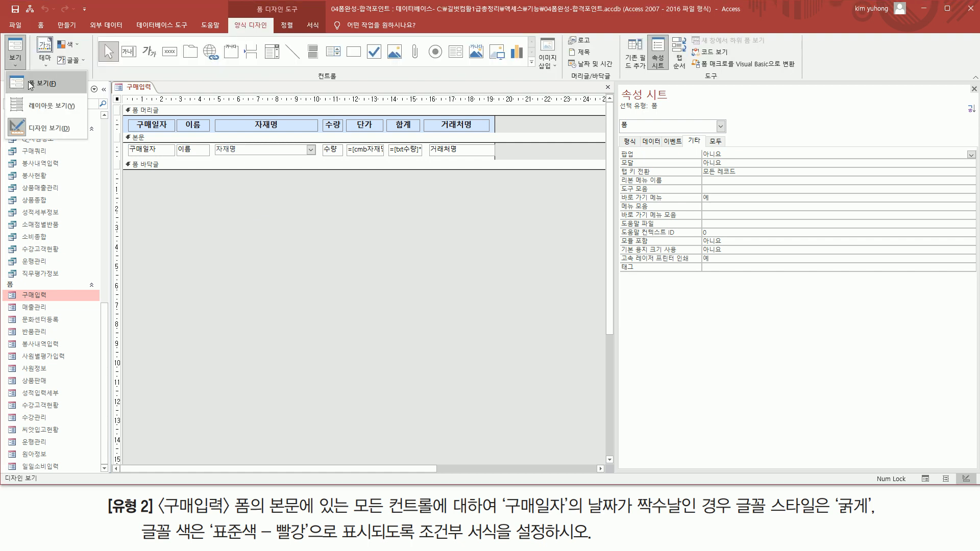
pyautogui.click(29, 83)
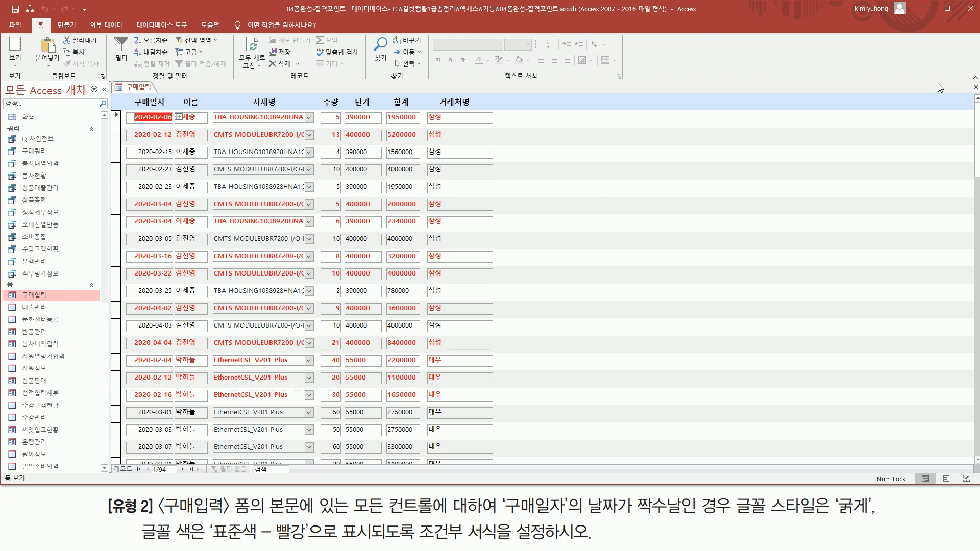
# Close the 구매입력 form and save its design changes
pyautogui.click(975, 86)
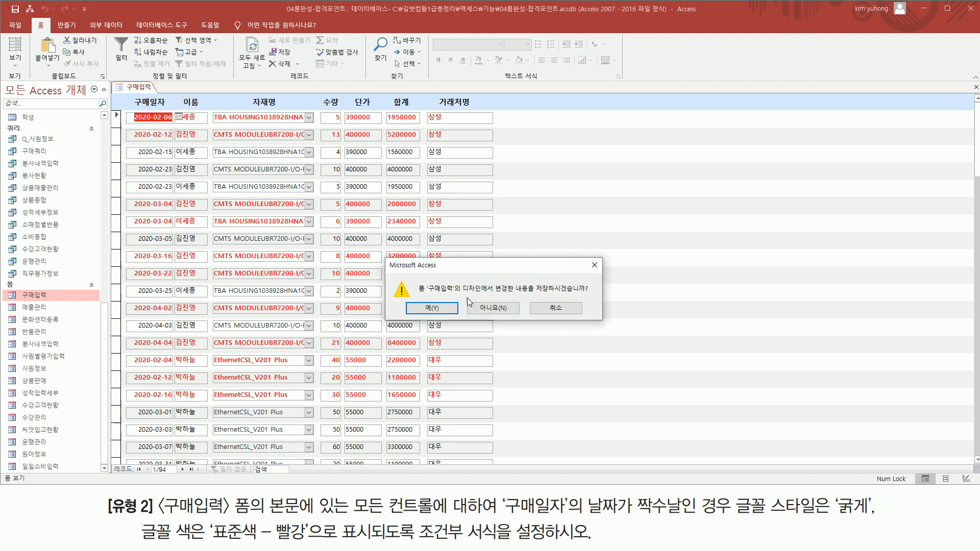
pyautogui.click(442, 308)
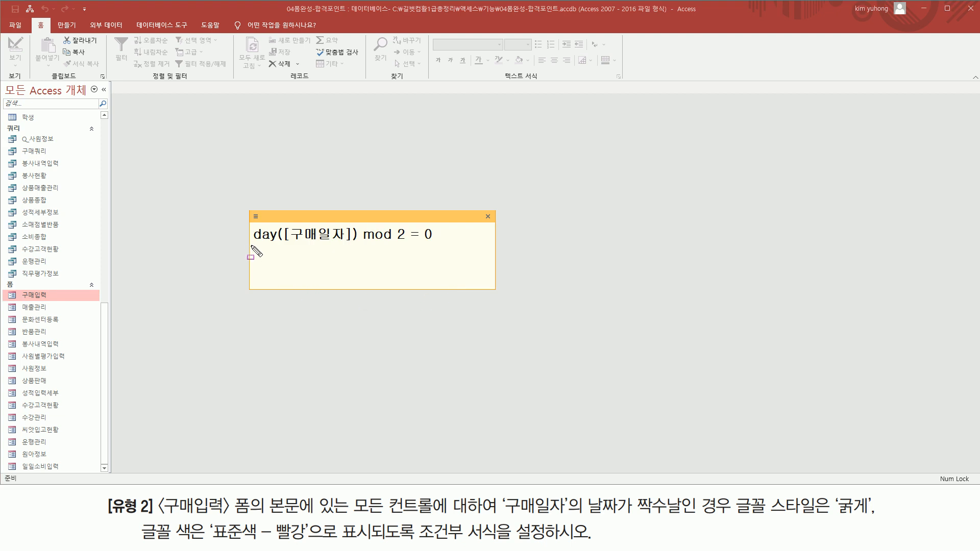
pyautogui.moveTo(252, 244); pyautogui.dragTo(358, 244)
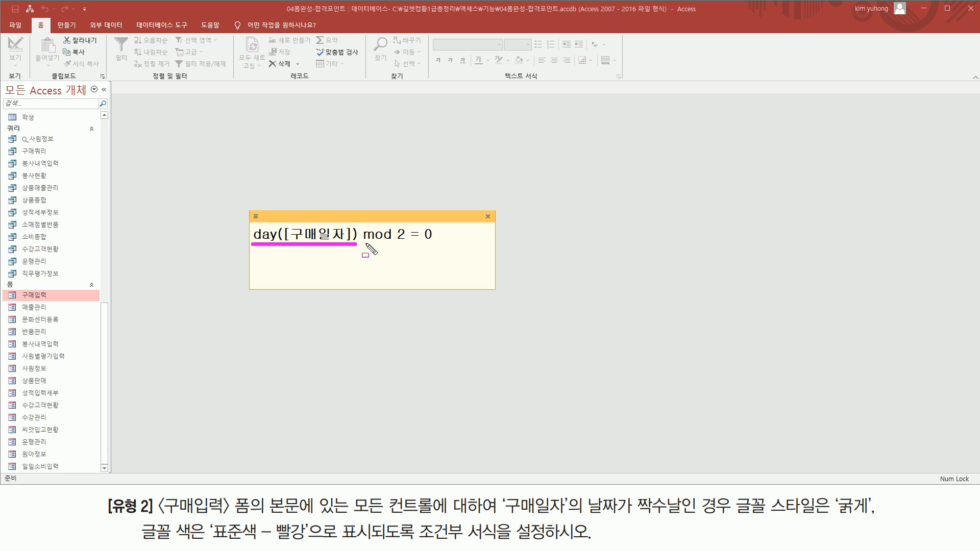
pyautogui.moveTo(364, 244); pyautogui.dragTo(406, 244)
pyautogui.moveTo(408, 225); pyautogui.dragTo(438, 245)
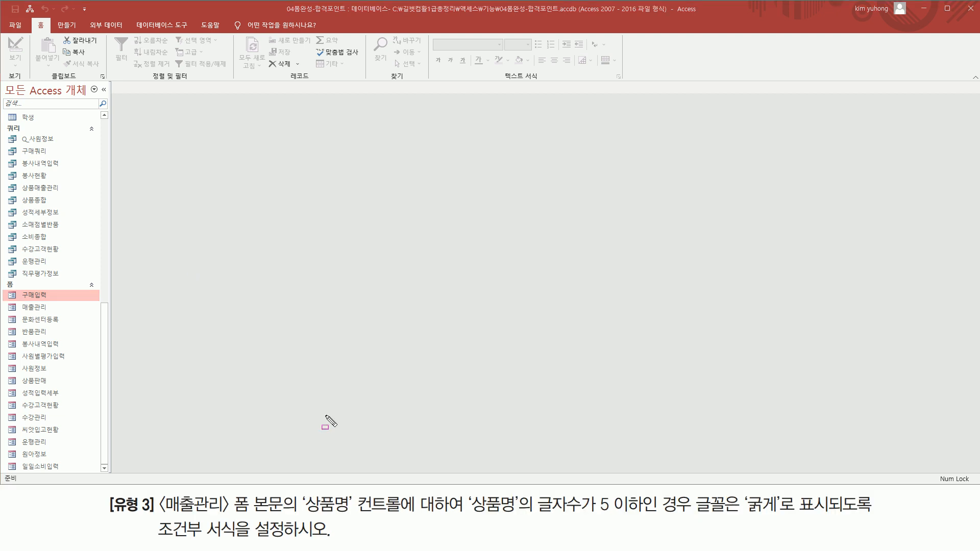
pyautogui.moveTo(161, 514); pyautogui.dragTo(248, 514)
pyautogui.moveTo(13, 300); pyautogui.dragTo(56, 313)
pyautogui.press('Escape')
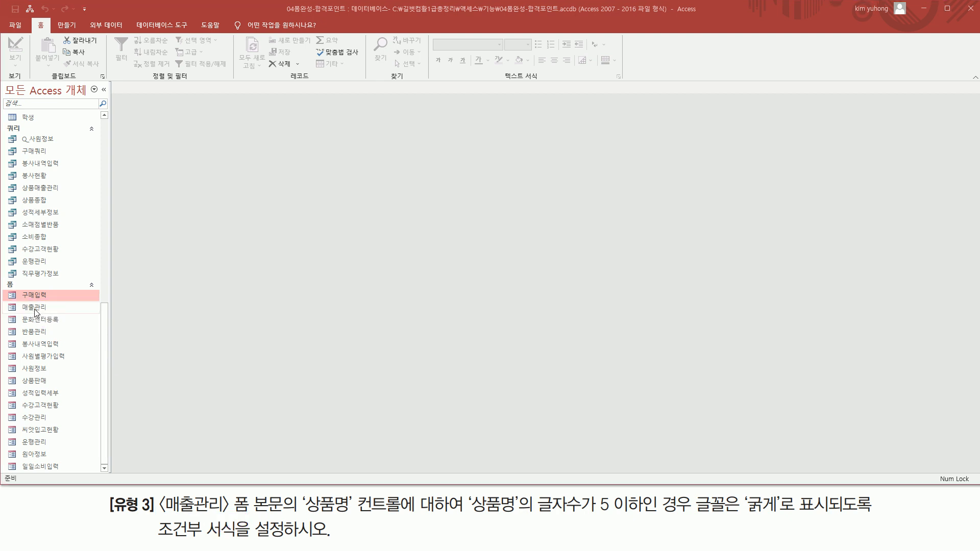
# Open the 매출관리 form
pyautogui.doubleClick(34, 308)
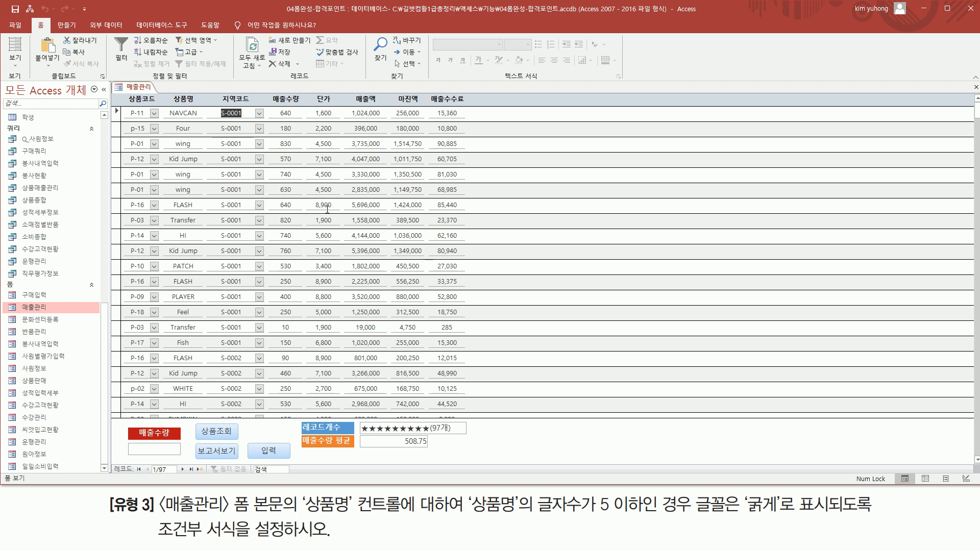
pyautogui.moveTo(232, 515); pyautogui.dragTo(287, 515)
pyautogui.moveTo(299, 517)
pyautogui.mouseDown()
pyautogui.moveTo(357, 495)
pyautogui.moveTo(421, 494)
pyautogui.mouseUp()
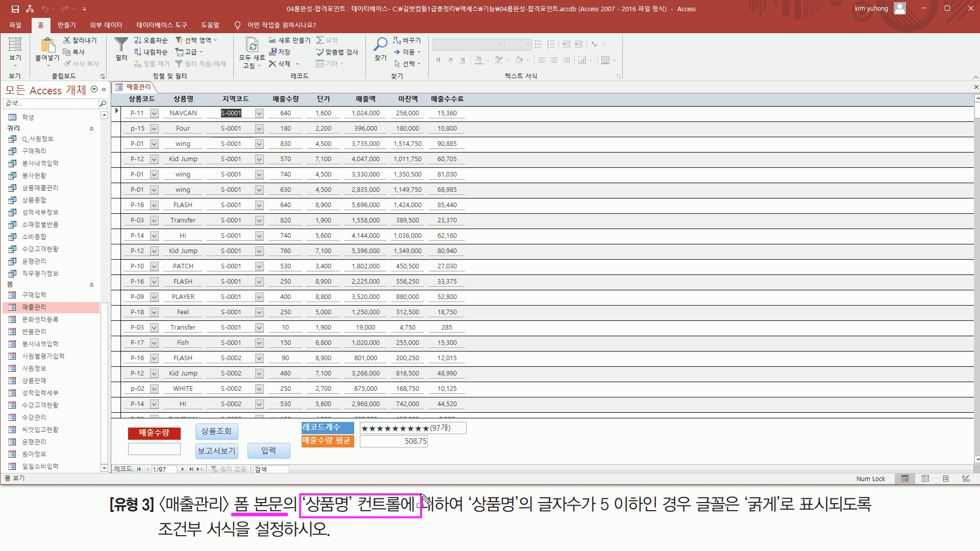
pyautogui.moveTo(468, 517)
pyautogui.mouseDown()
pyautogui.moveTo(648, 519)
pyautogui.moveTo(648, 493)
pyautogui.mouseUp()
pyautogui.moveTo(695, 516); pyautogui.dragTo(776, 517)
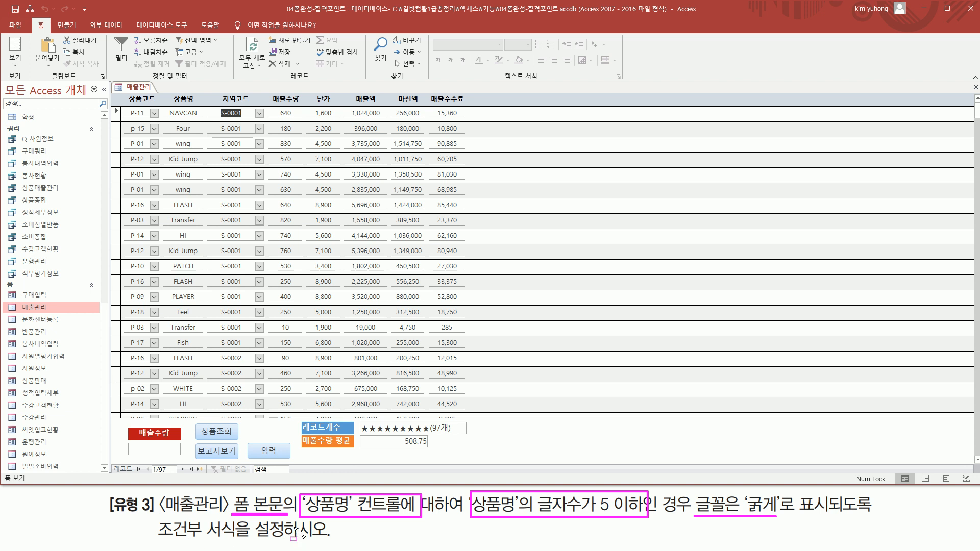
pyautogui.moveTo(161, 104)
pyautogui.mouseDown()
pyautogui.moveTo(214, 241)
pyautogui.moveTo(214, 399)
pyautogui.moveTo(206, 406)
pyautogui.mouseUp()
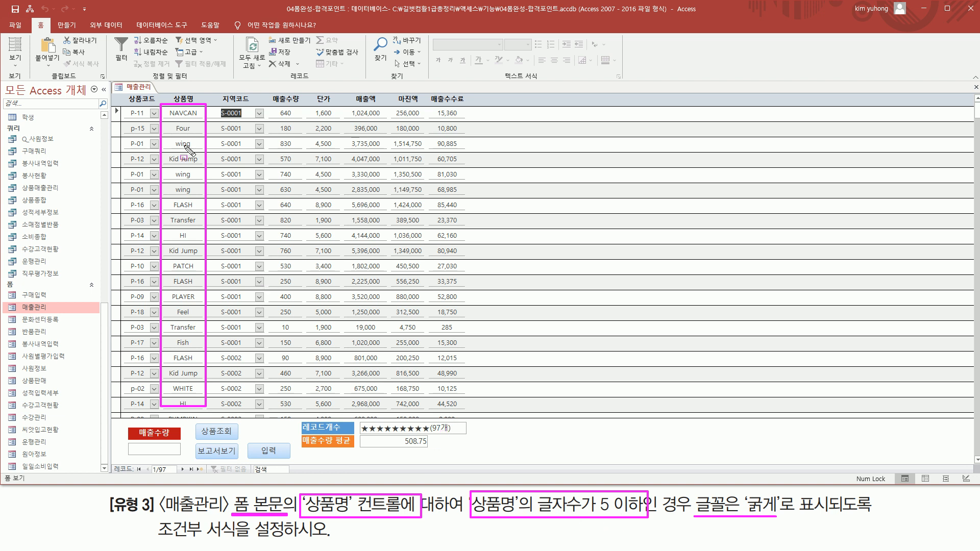
# Switch the 매출관리 form to design view
pyautogui.press('Escape')
pyautogui.click(14, 65)
pyautogui.click(47, 151)
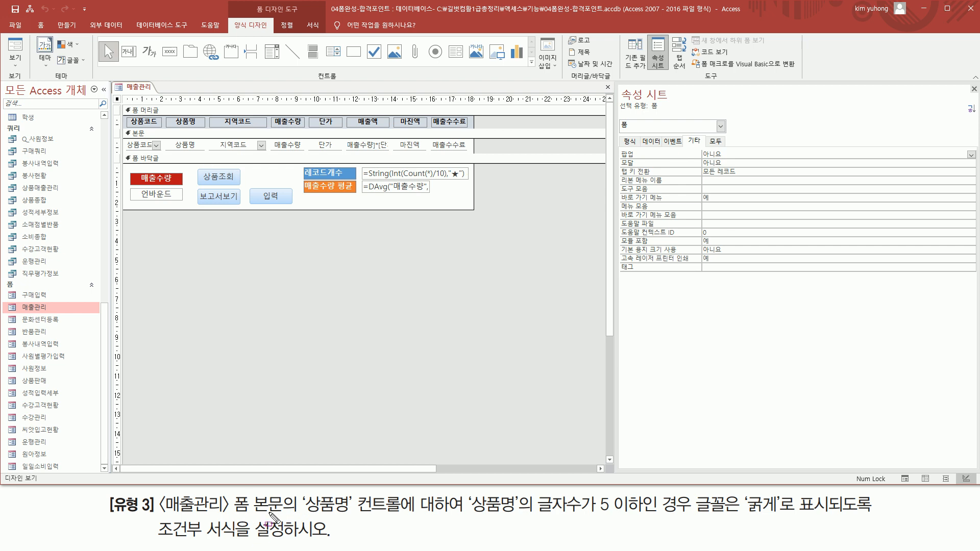
pyautogui.moveTo(301, 491)
pyautogui.mouseDown()
pyautogui.moveTo(370, 521)
pyautogui.moveTo(468, 519)
pyautogui.mouseUp()
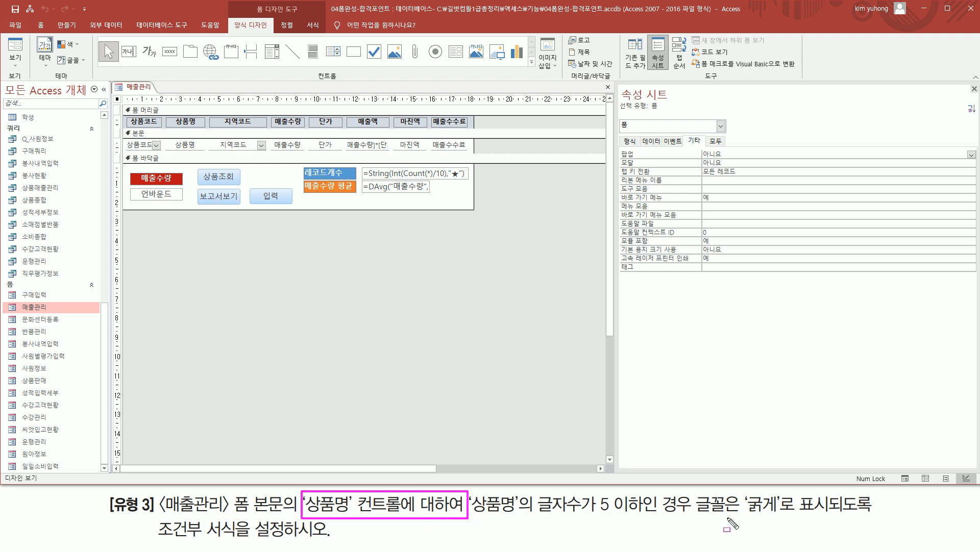
pyautogui.moveTo(691, 517); pyautogui.dragTo(820, 517)
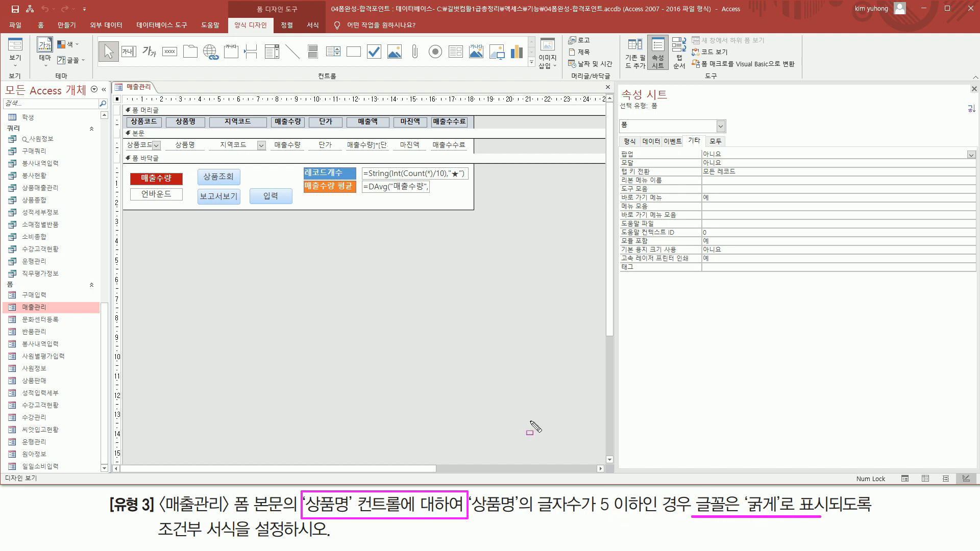
# Create a conditional formatting rule for the 상품명 control in the detail section with the expression len([상품명])<=5
pyautogui.click(199, 147)
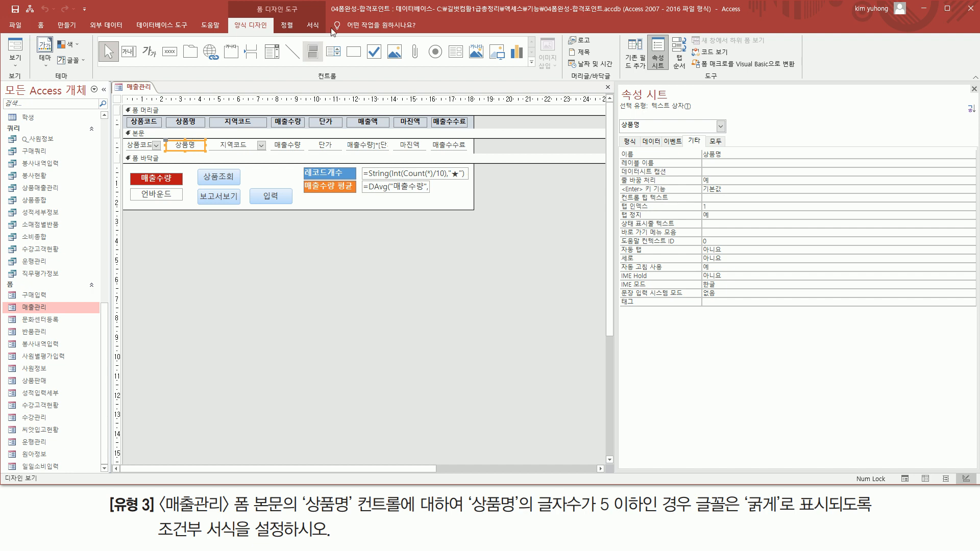
pyautogui.click(312, 25)
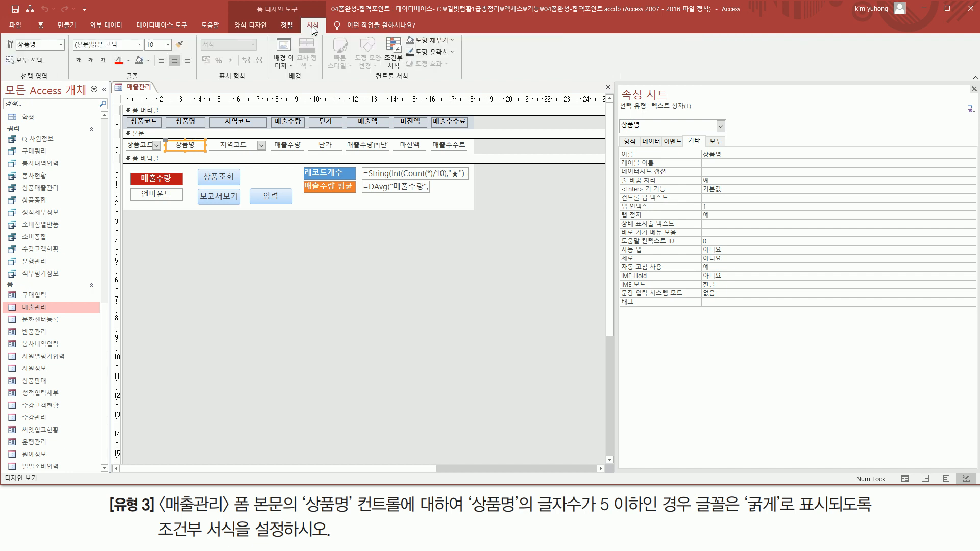
pyautogui.click(398, 59)
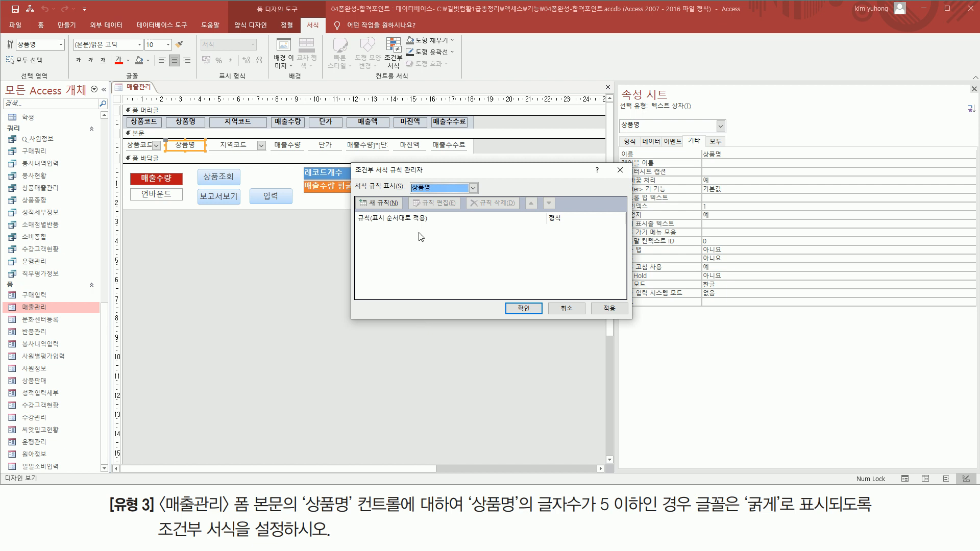
pyautogui.click(389, 204)
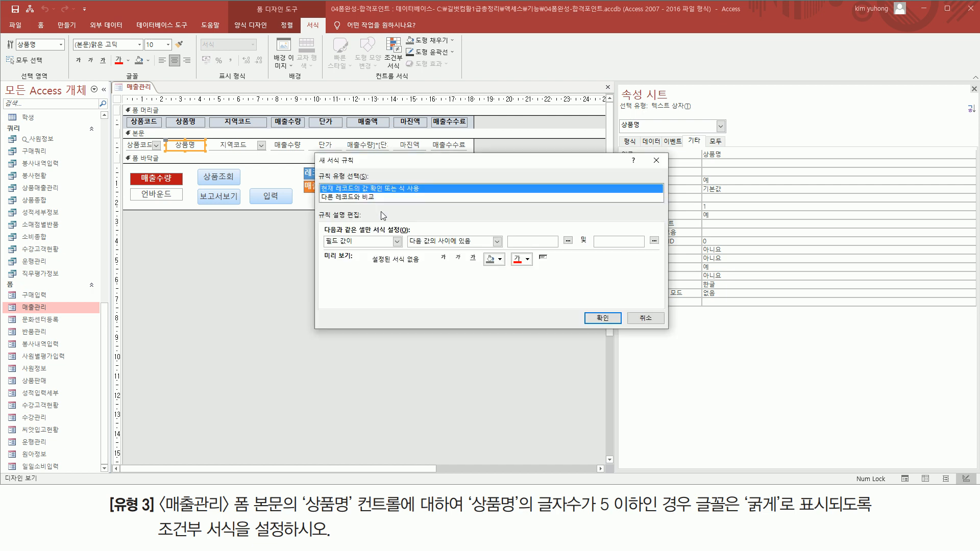
pyautogui.click(356, 244)
pyautogui.click(346, 258)
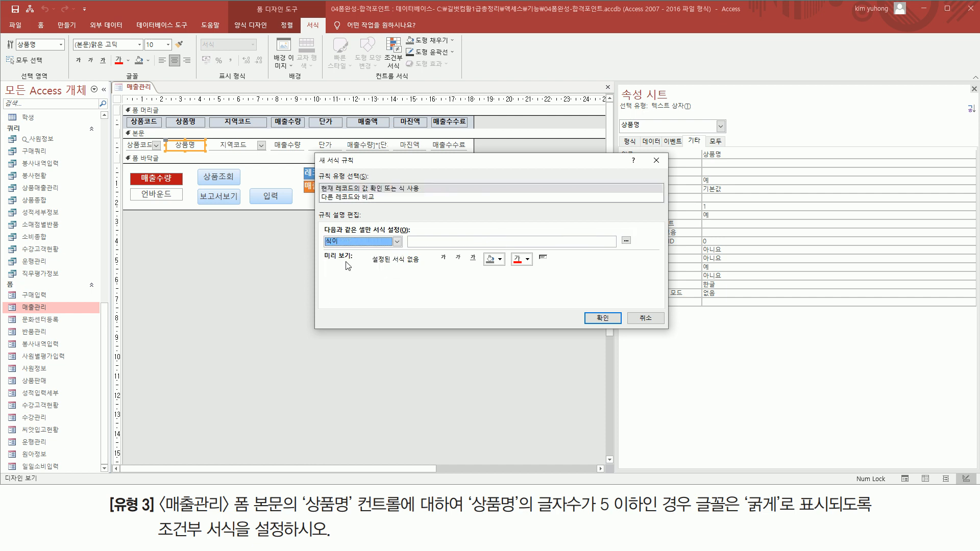
pyautogui.click(418, 242)
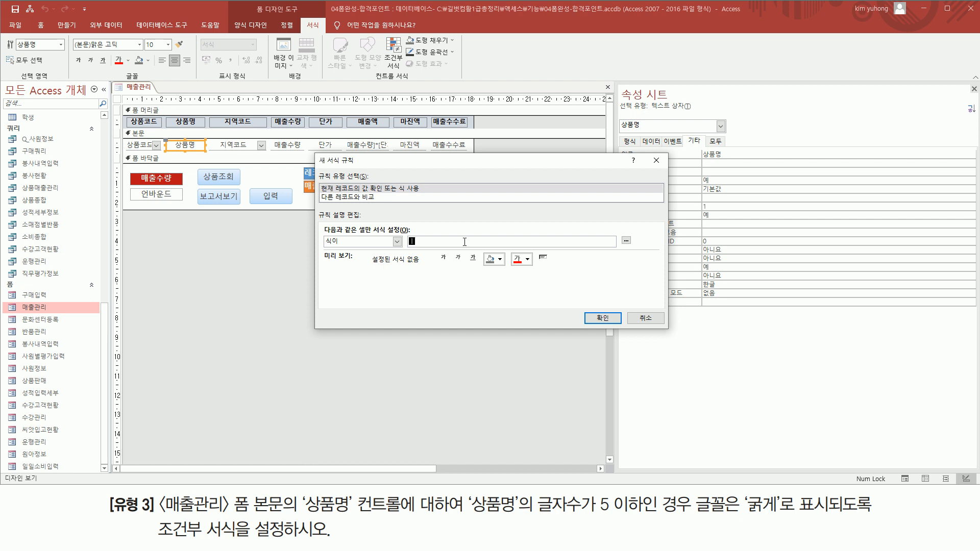
pyautogui.write('len([상품며')
# Give the rule bold text and apply it to the 상품명 control
pyautogui.click(443, 259)
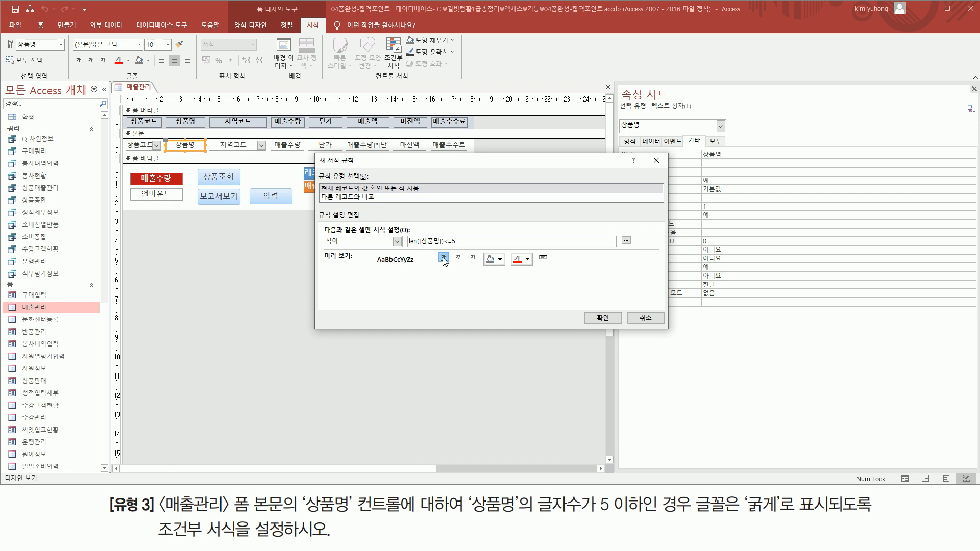
pyautogui.click(602, 318)
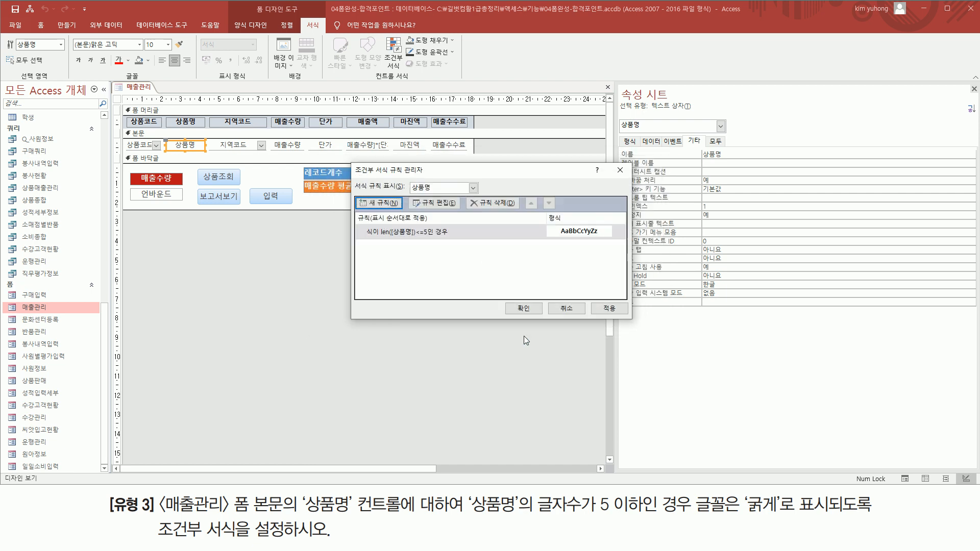
pyautogui.click(520, 310)
pyautogui.click(476, 301)
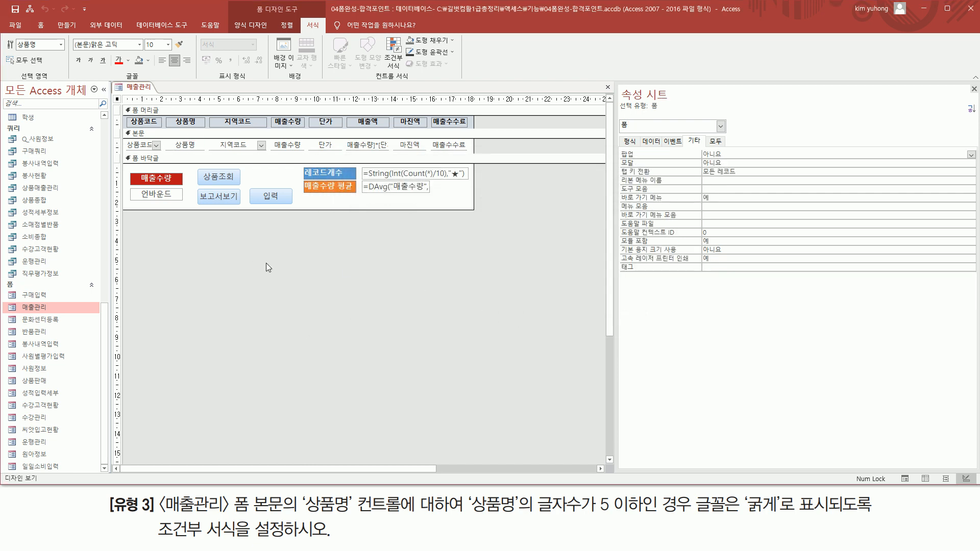
# Display the 매출관리 form in form view and check which 상품명 values receive the conditional formatting
pyautogui.click(247, 26)
pyautogui.click(16, 50)
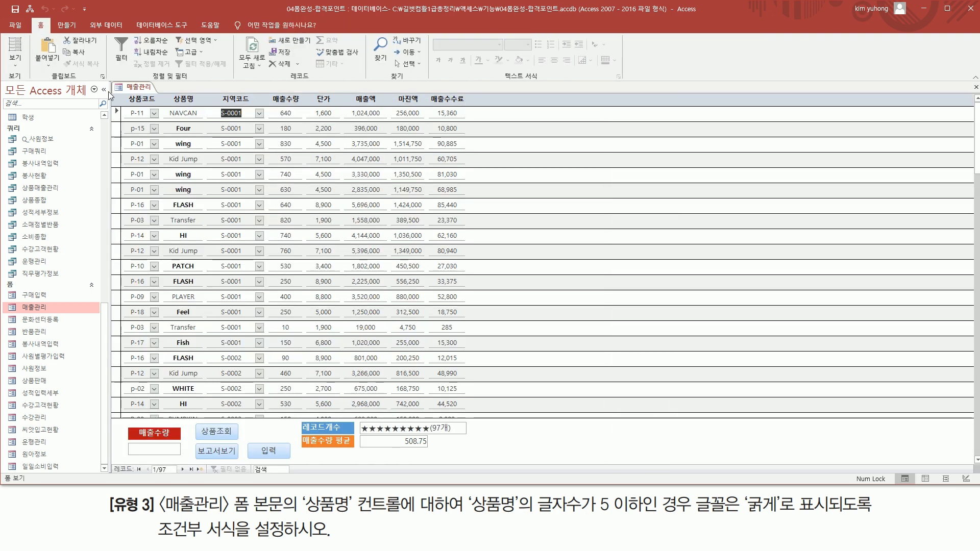
pyautogui.moveTo(180, 142)
pyautogui.mouseDown()
pyautogui.moveTo(203, 158)
pyautogui.moveTo(201, 287)
pyautogui.mouseUp()
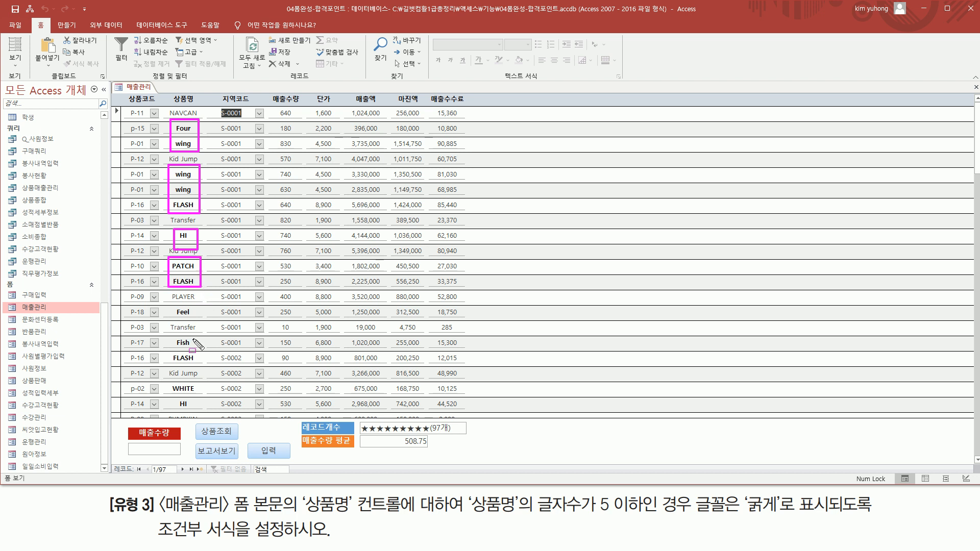
pyautogui.press('Escape')
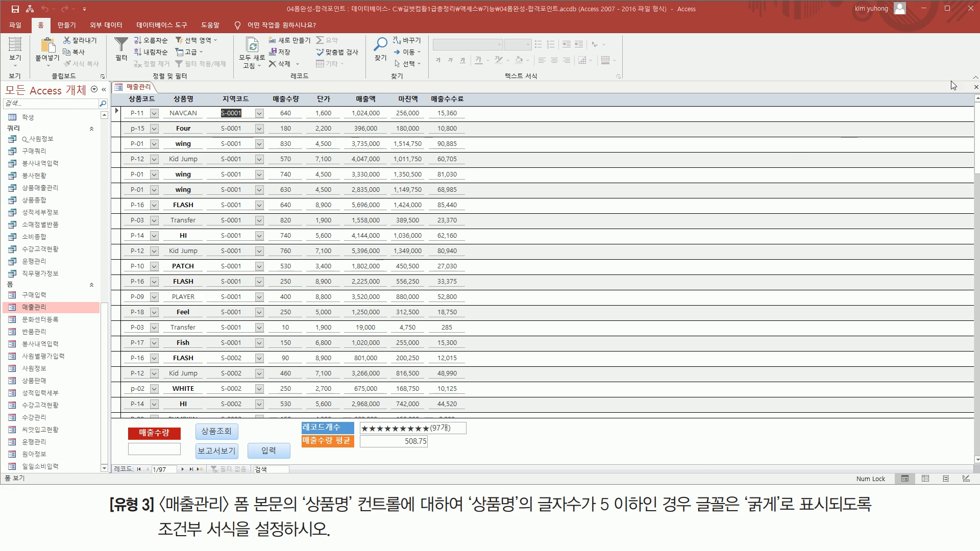
# Close the 매출관리 form and save its design changes
pyautogui.click(975, 88)
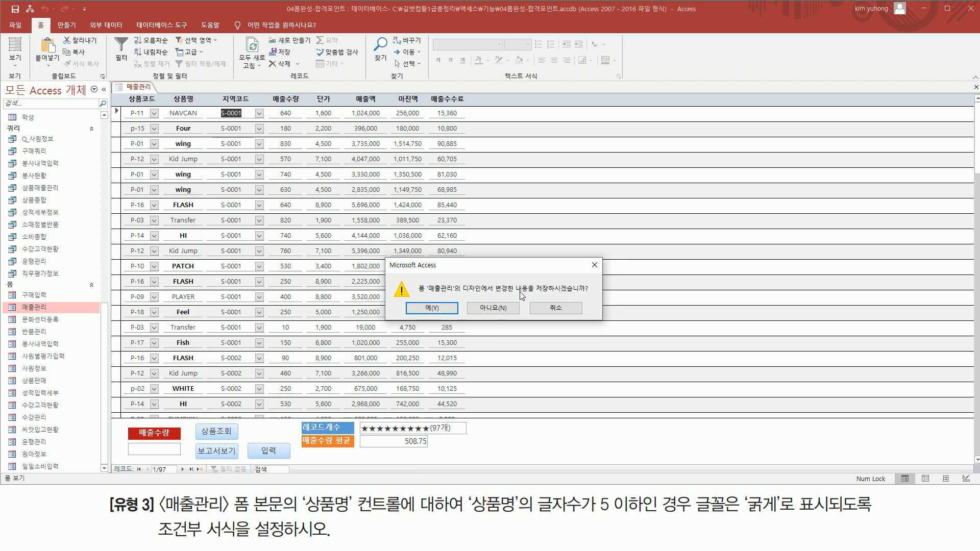
pyautogui.click(439, 308)
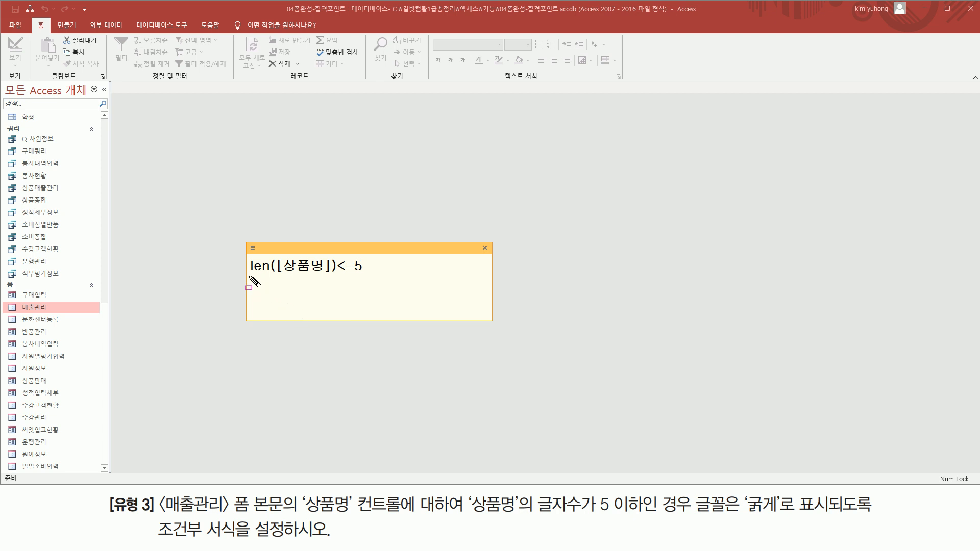
pyautogui.moveTo(249, 276); pyautogui.dragTo(366, 275)
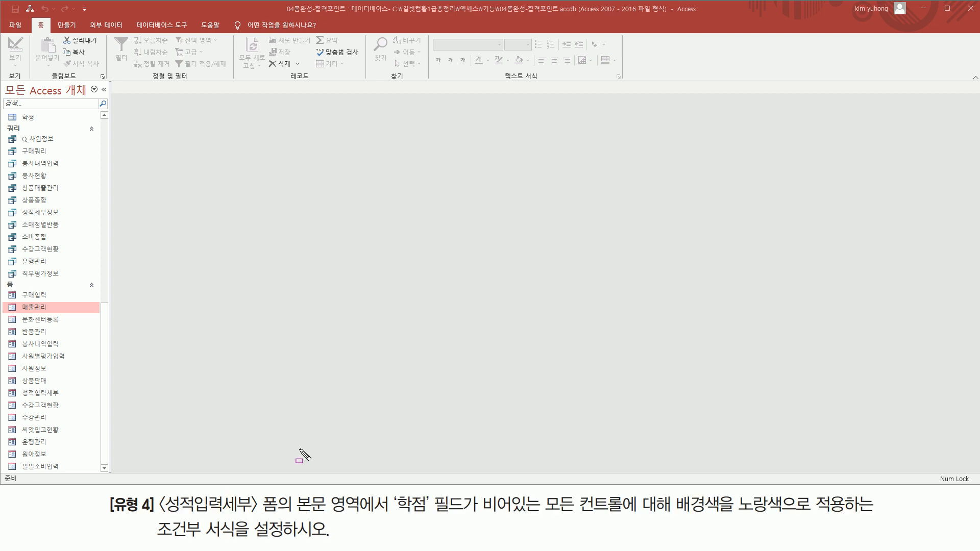
# Open the 성적입력세부 form
pyautogui.moveTo(159, 516)
pyautogui.mouseDown()
pyautogui.moveTo(255, 514)
pyautogui.moveTo(259, 489)
pyautogui.mouseUp()
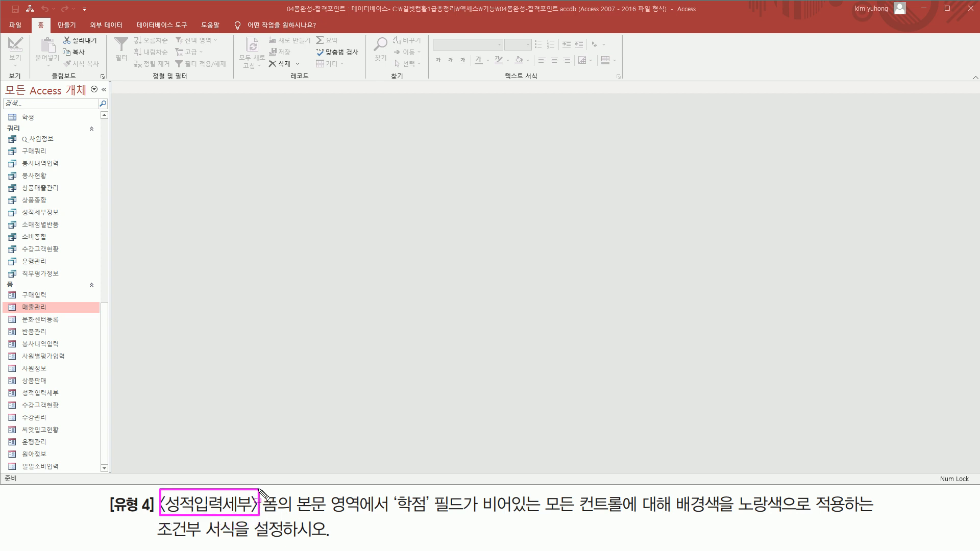
pyautogui.moveTo(19, 387); pyautogui.dragTo(68, 400)
pyautogui.press('Escape')
pyautogui.click(61, 393)
pyautogui.doubleClick(55, 394)
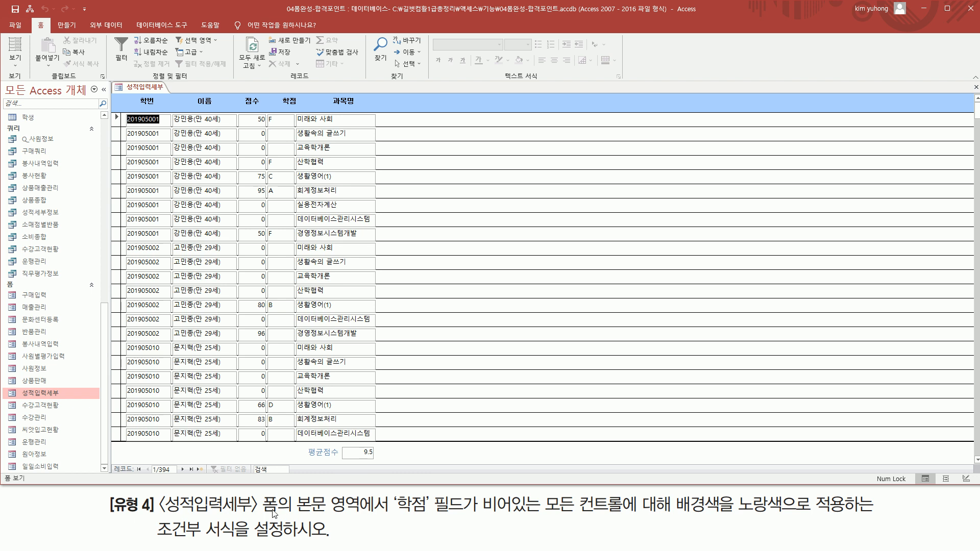
pyautogui.moveTo(263, 515); pyautogui.dragTo(466, 519)
pyautogui.moveTo(266, 115); pyautogui.dragTo(293, 416)
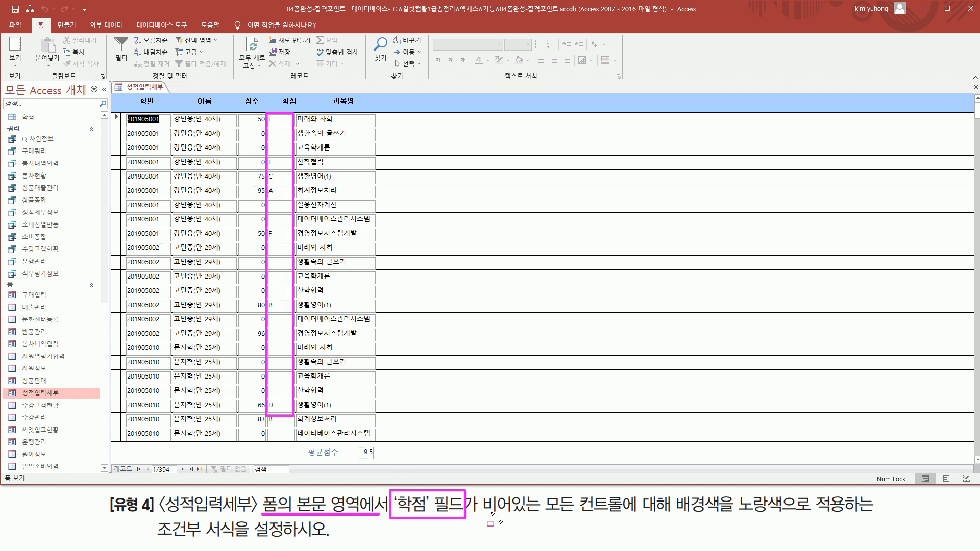
pyautogui.moveTo(481, 514); pyautogui.dragTo(791, 517)
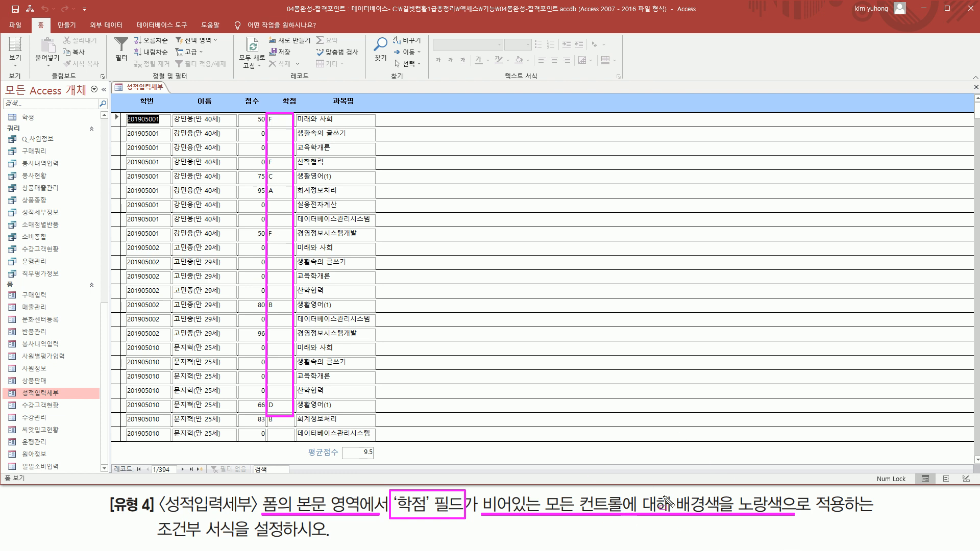
pyautogui.moveTo(543, 503)
pyautogui.mouseDown()
pyautogui.moveTo(625, 528)
pyautogui.moveTo(787, 521)
pyautogui.mouseUp()
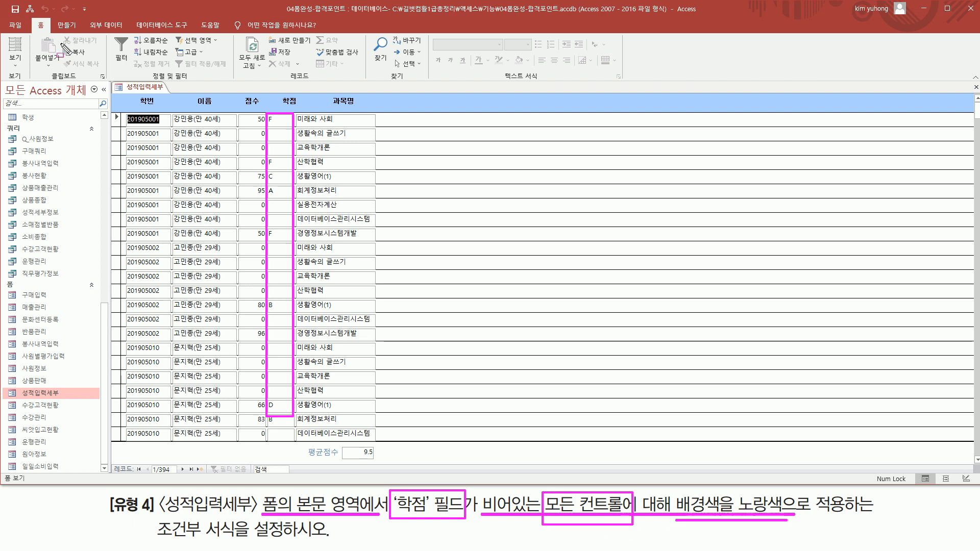
pyautogui.press('Escape')
# Switch the 성적입력세부 form to design view and select all controls in the detail section
pyautogui.click(16, 71)
pyautogui.click(36, 135)
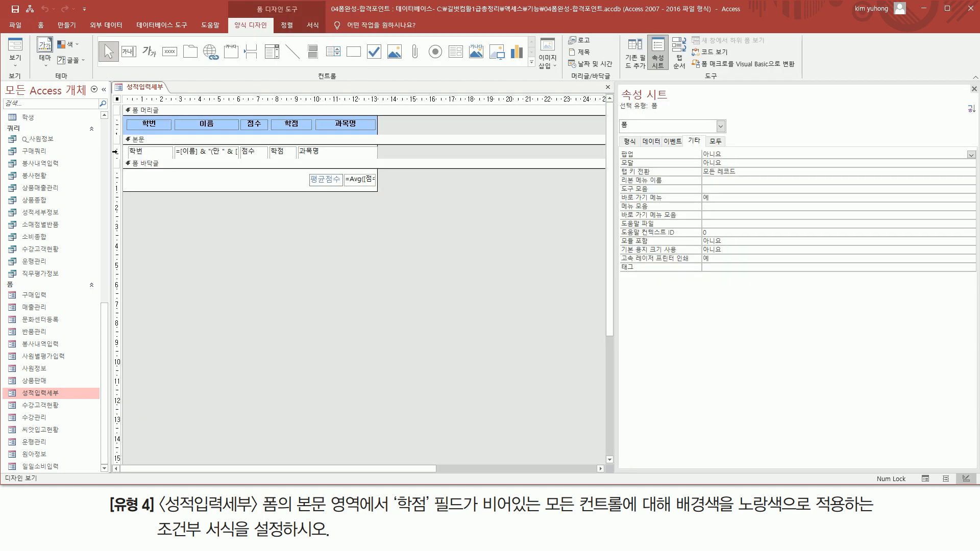
pyautogui.click(116, 151)
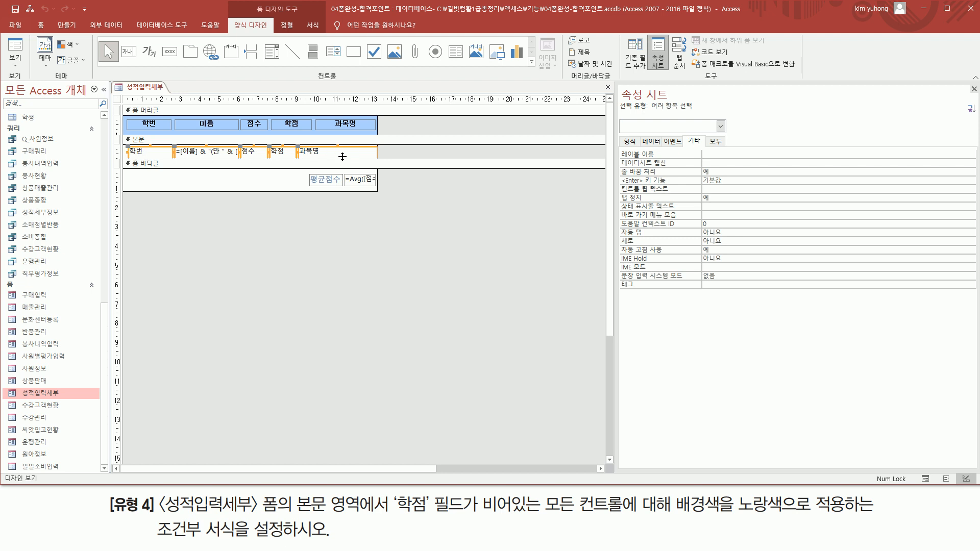
# Create a conditional formatting rule for the selected detail controls with the expression isnull([학점])
pyautogui.click(315, 26)
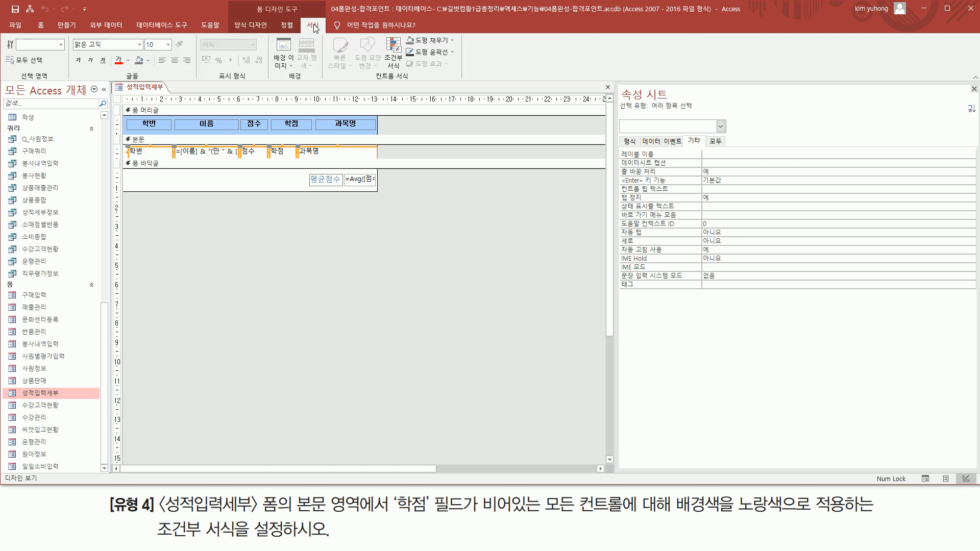
pyautogui.click(394, 46)
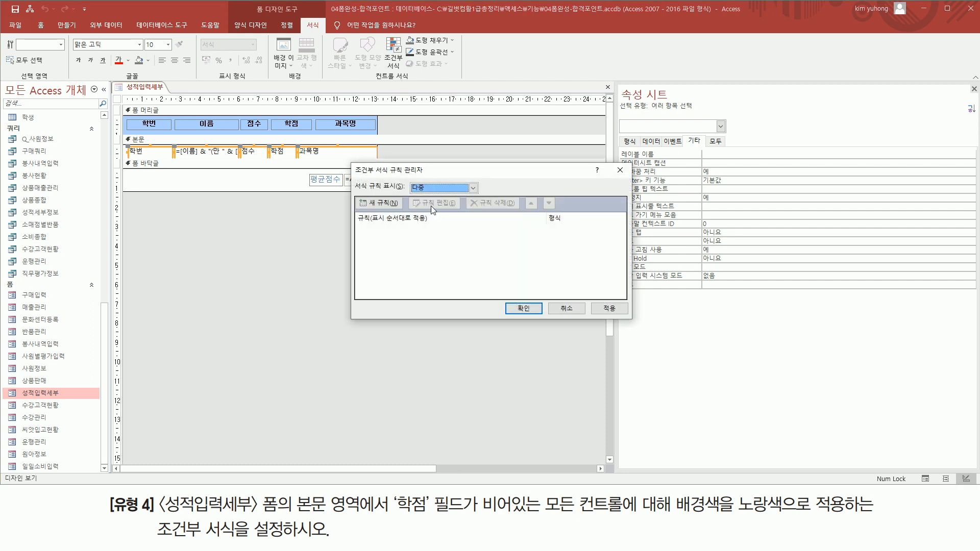
pyautogui.click(393, 204)
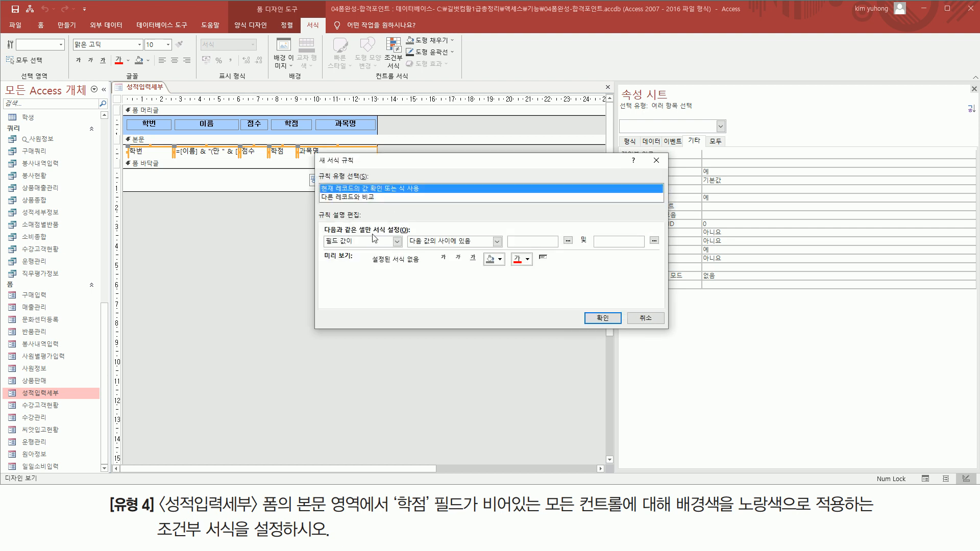
pyautogui.click(397, 241)
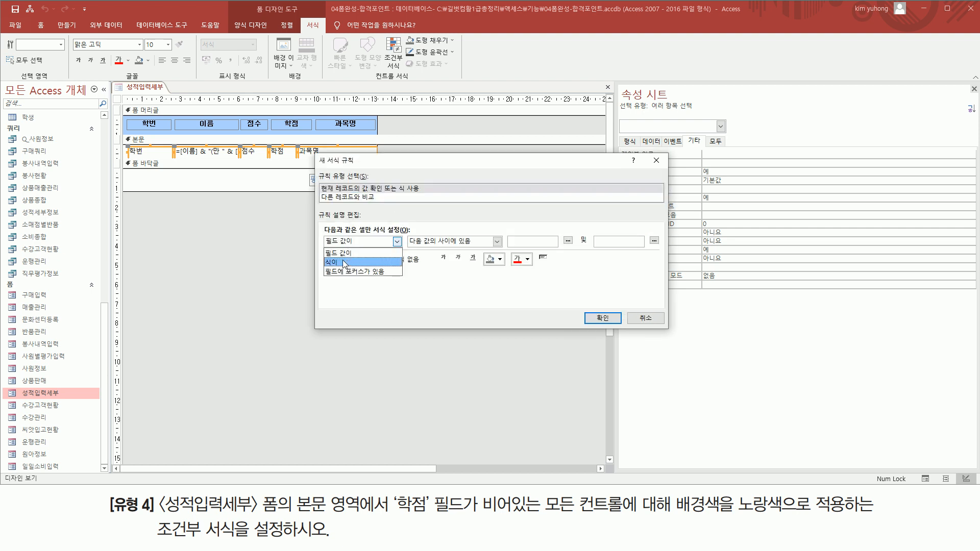
pyautogui.click(342, 262)
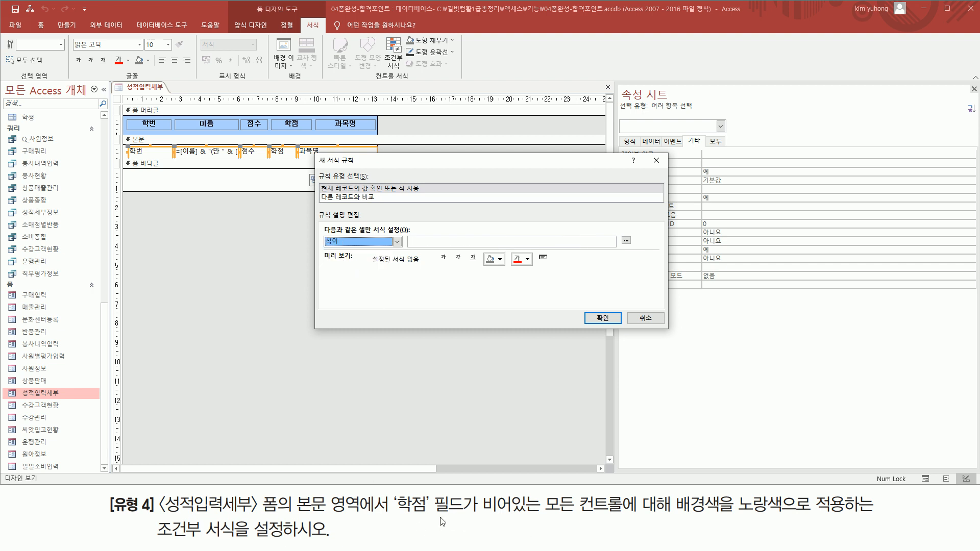
pyautogui.moveTo(394, 516); pyautogui.dragTo(535, 516)
pyautogui.click(440, 243)
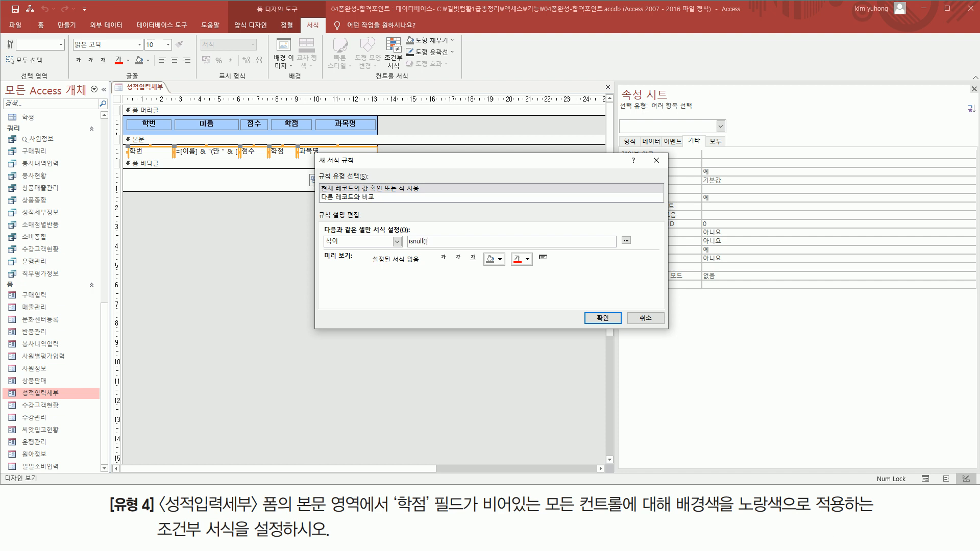
pyautogui.write('ㅏㄱㅈ')
pyautogui.moveTo(406, 248); pyautogui.dragTo(443, 248)
pyautogui.press('Escape')
# Give the rule a yellow background color and apply it to the selected controls
pyautogui.click(501, 260)
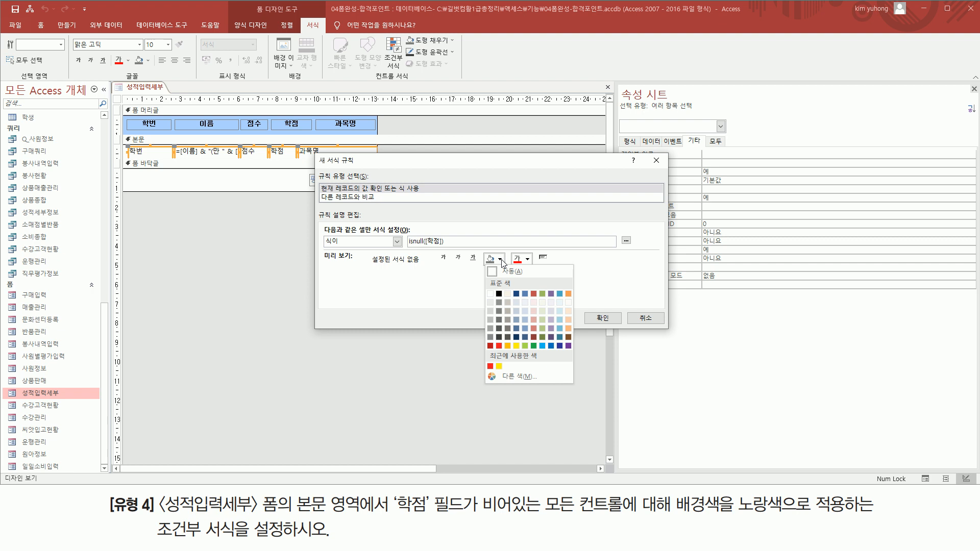
pyautogui.click(516, 346)
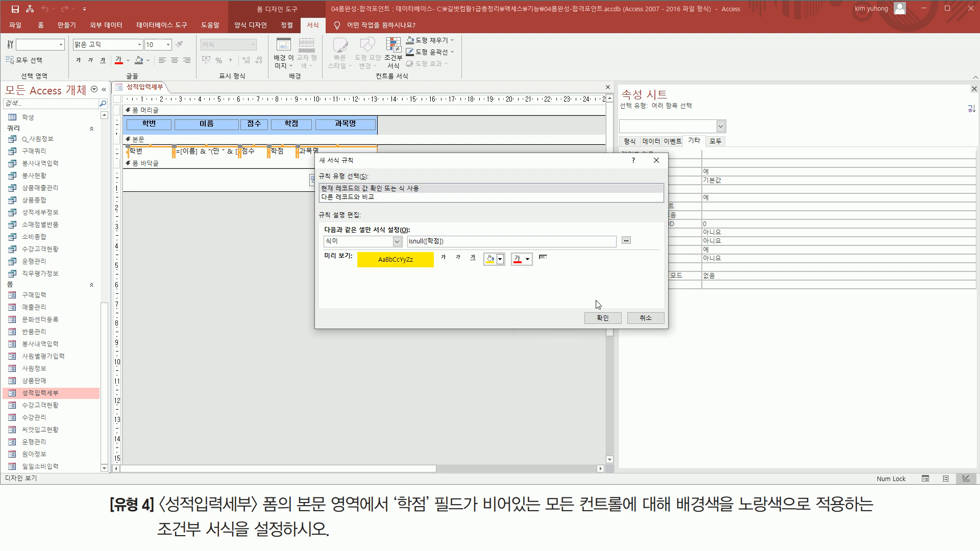
pyautogui.click(603, 319)
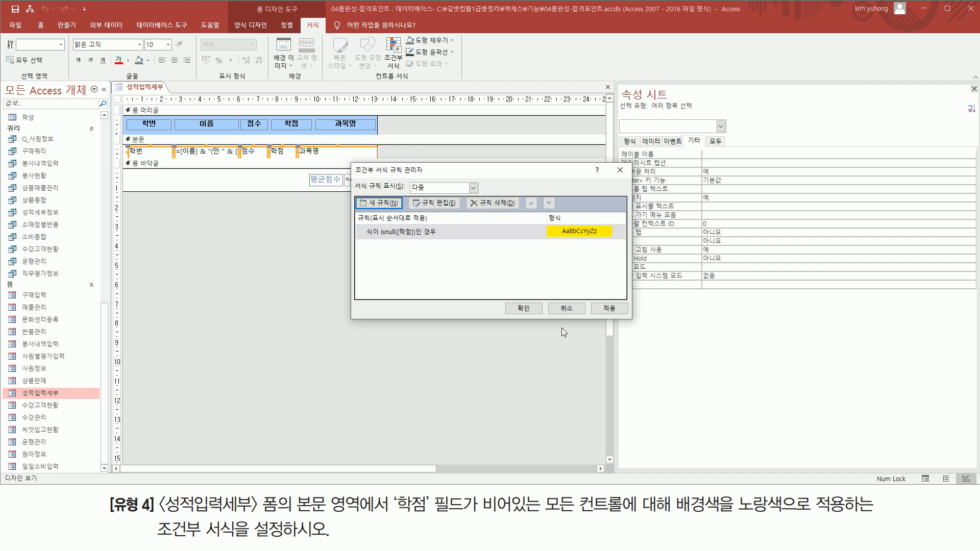
pyautogui.click(523, 308)
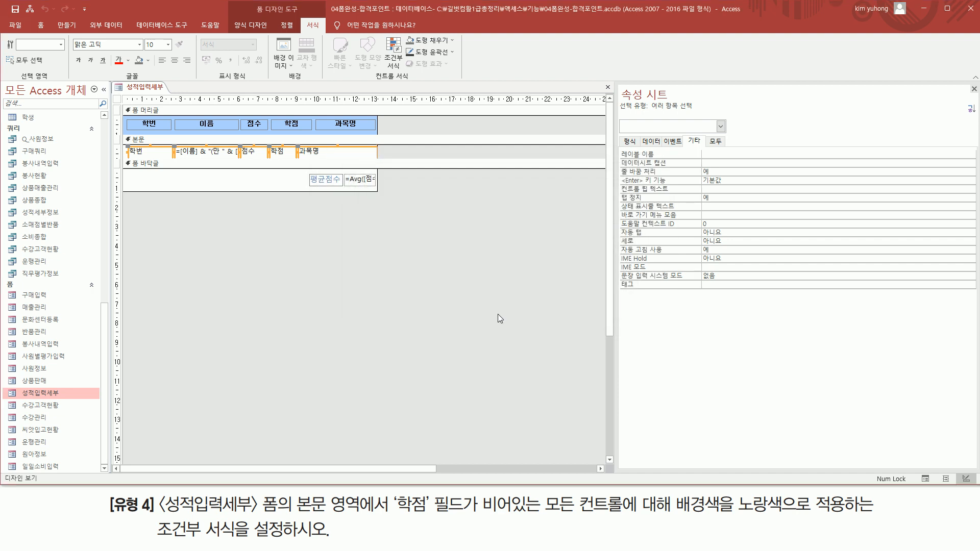
# Display the 성적입력세부 form in form view and check the formatting of records with an empty 학점
pyautogui.click(262, 260)
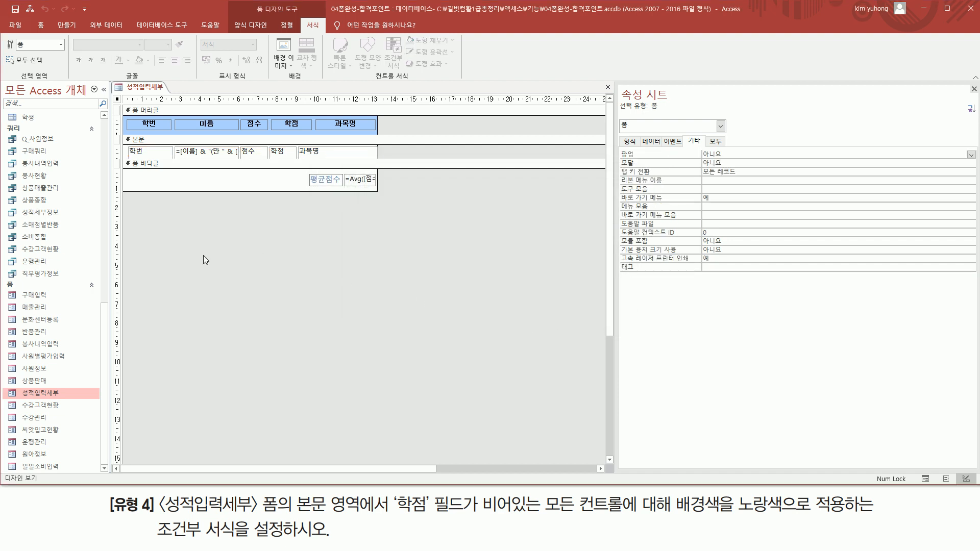
pyautogui.click(249, 26)
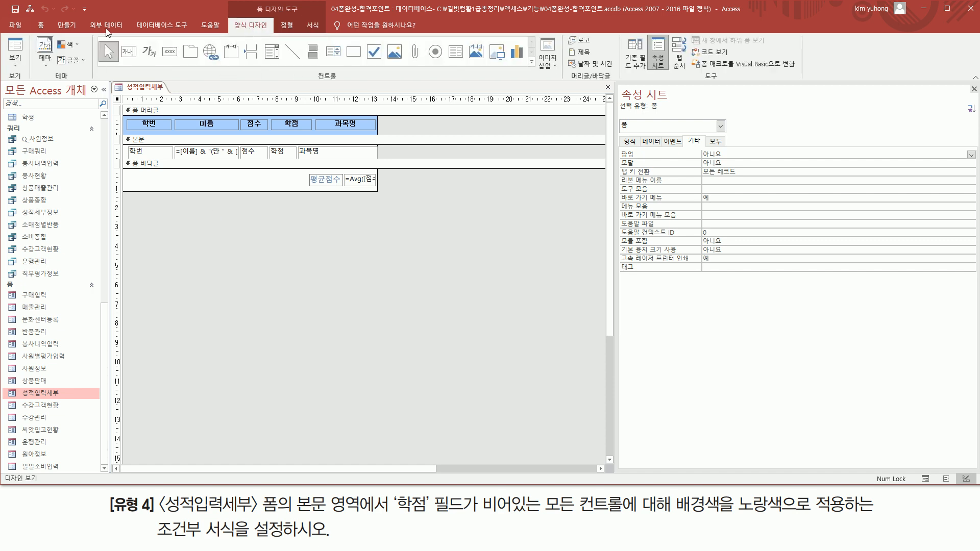
pyautogui.click(16, 48)
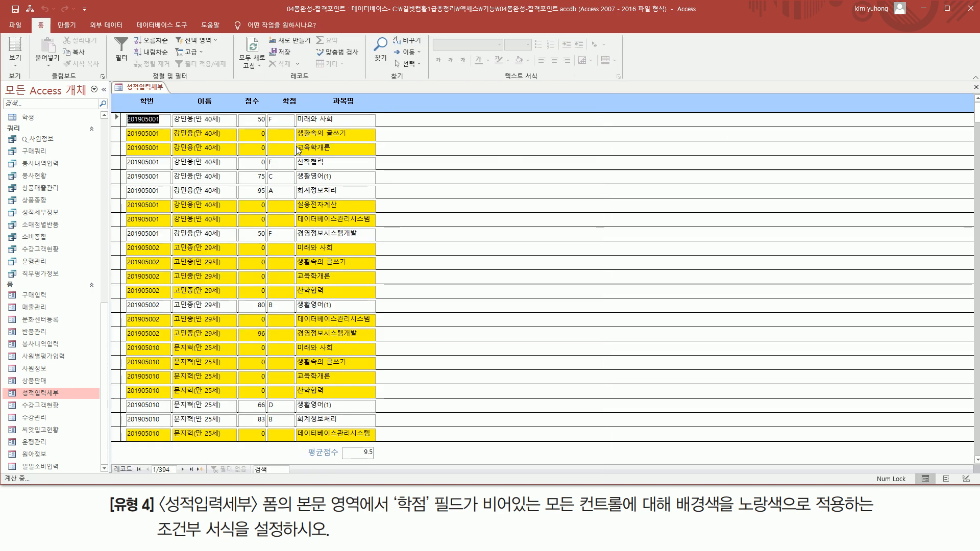
pyautogui.moveTo(267, 127); pyautogui.dragTo(291, 152)
pyautogui.moveTo(266, 198); pyautogui.dragTo(286, 223)
pyautogui.moveTo(266, 243)
pyautogui.mouseDown()
pyautogui.moveTo(279, 253)
pyautogui.moveTo(292, 296)
pyautogui.mouseUp()
pyautogui.press('Escape')
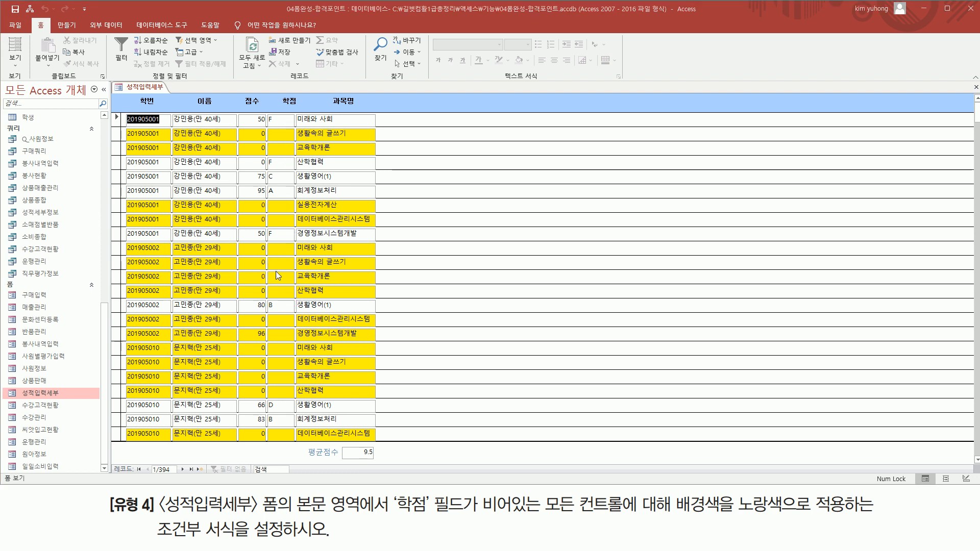
pyautogui.scroll(-4, 290, 326)
pyautogui.scroll(4, 290, 327)
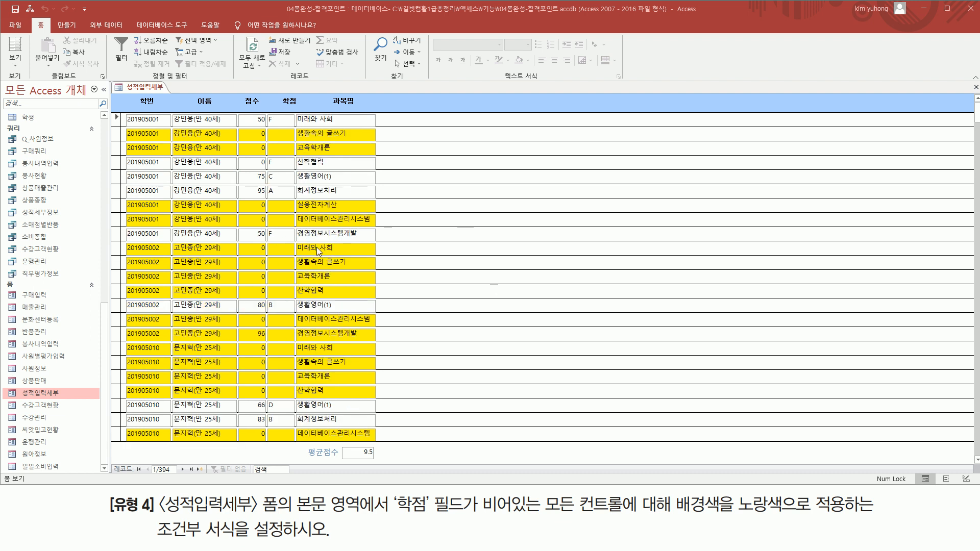
# Close the 성적입력세부 form and save its design changes
pyautogui.click(976, 87)
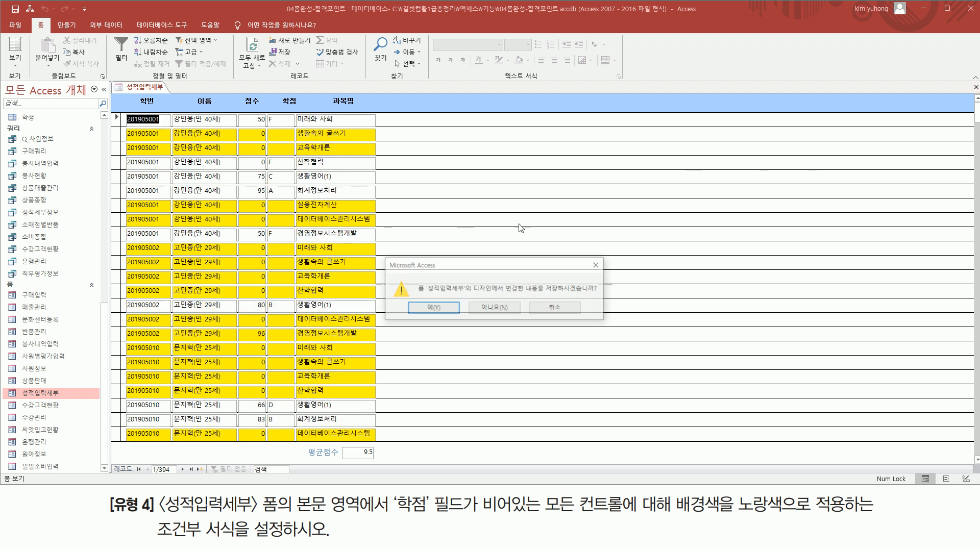
pyautogui.click(433, 308)
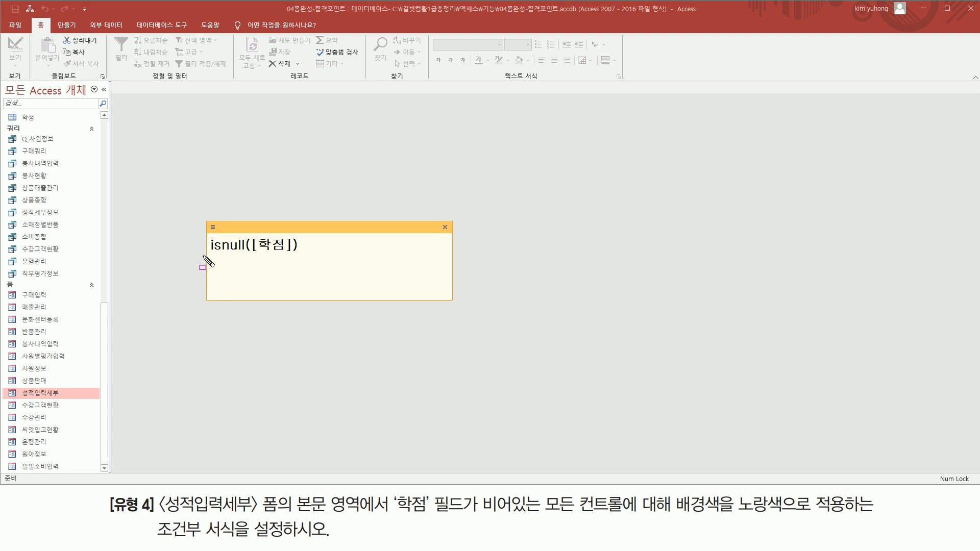
pyautogui.moveTo(208, 256)
pyautogui.mouseDown()
pyautogui.moveTo(290, 255)
pyautogui.moveTo(292, 235)
pyautogui.mouseUp()
pyautogui.hotkey('ctrl', 'z')
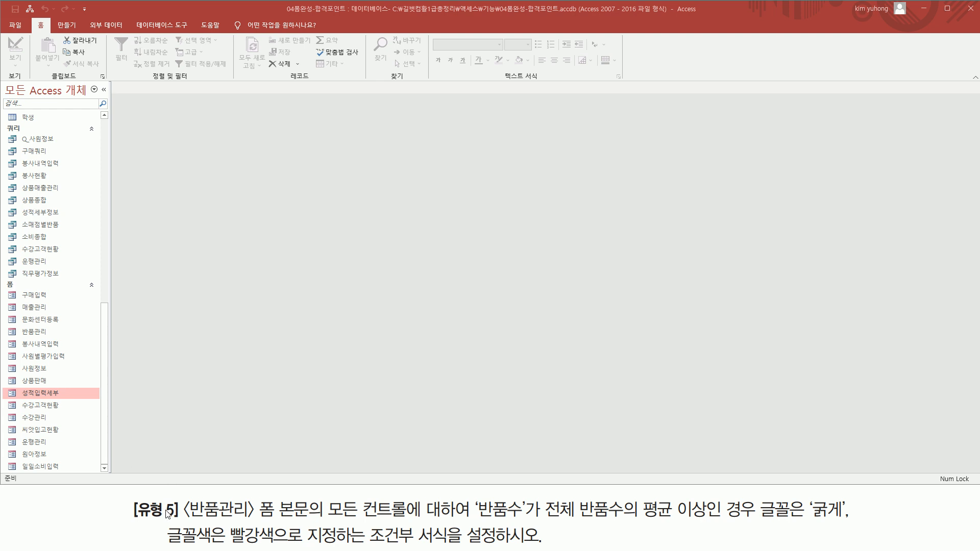
pyautogui.moveTo(183, 519)
pyautogui.mouseDown()
pyautogui.moveTo(251, 520)
pyautogui.moveTo(250, 496)
pyautogui.mouseUp()
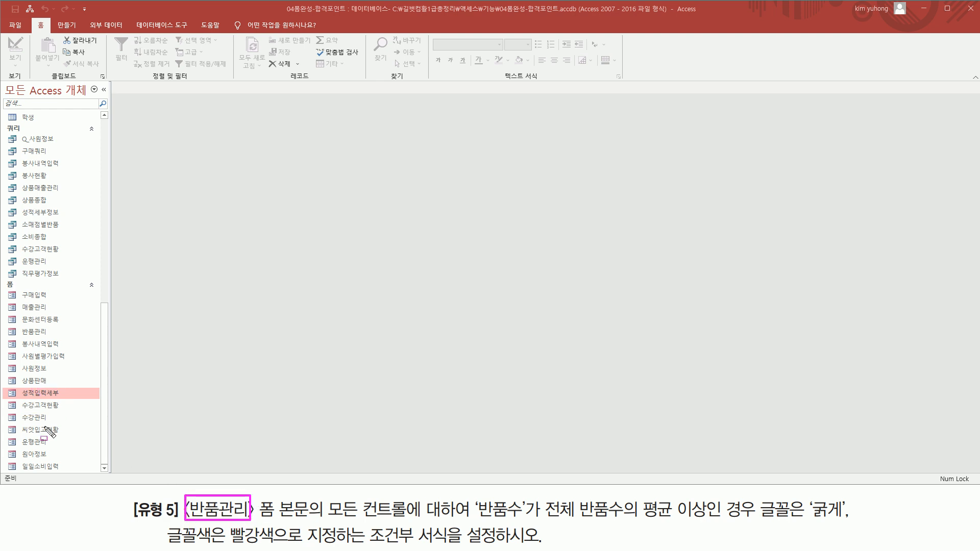
pyautogui.moveTo(15, 322); pyautogui.dragTo(60, 341)
pyautogui.press('Escape')
# Open the 반품관리 form
pyautogui.doubleClick(39, 331)
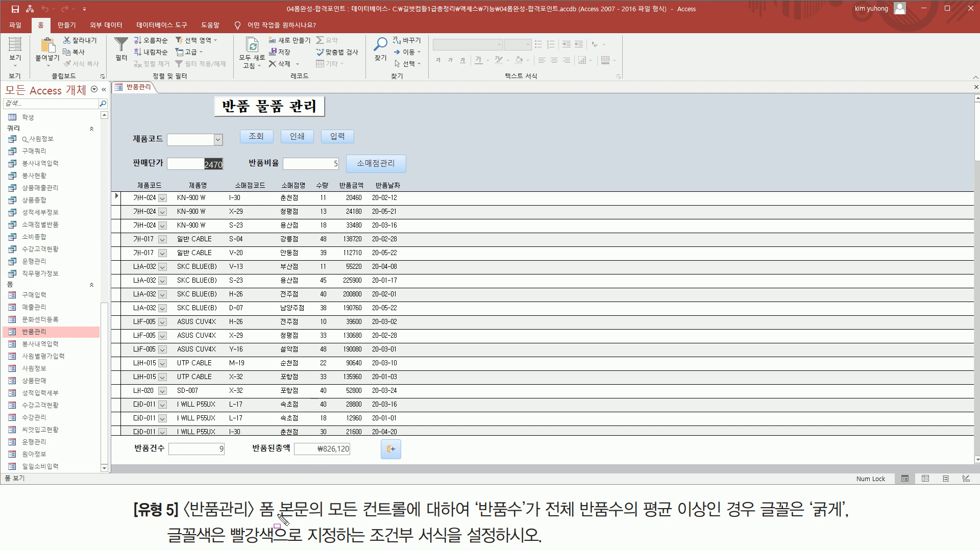
pyautogui.moveTo(324, 494)
pyautogui.mouseDown()
pyautogui.moveTo(336, 512)
pyautogui.moveTo(474, 521)
pyautogui.mouseUp()
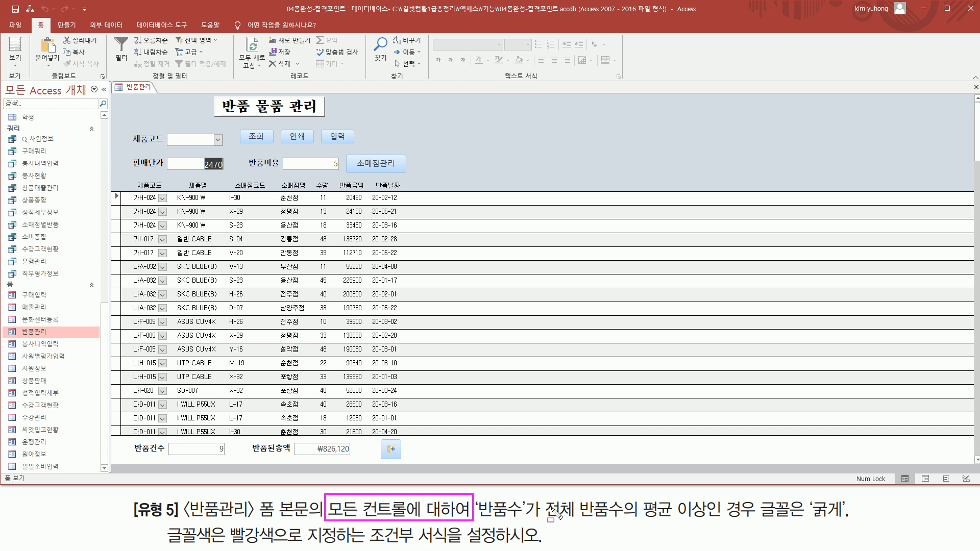
pyautogui.moveTo(477, 520); pyautogui.dragTo(721, 519)
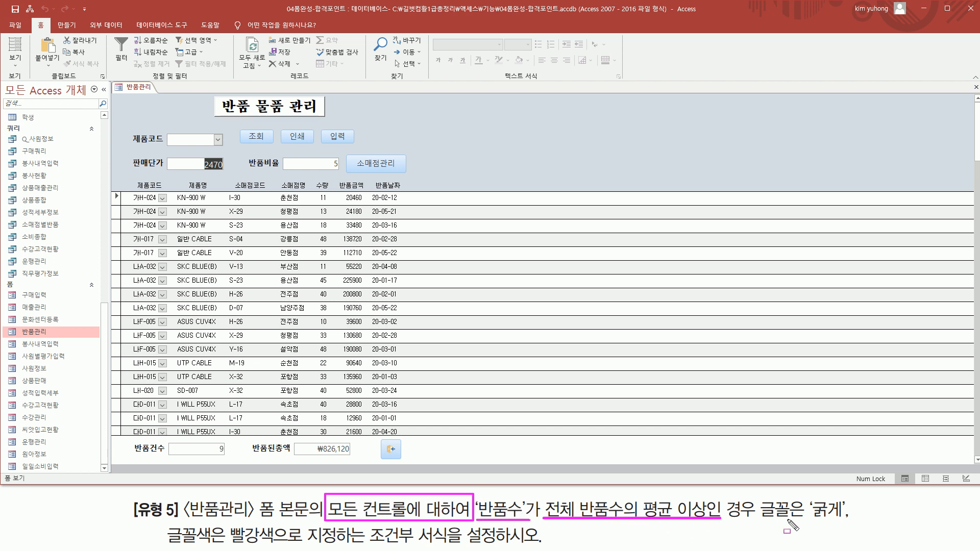
pyautogui.moveTo(759, 521); pyautogui.dragTo(846, 520)
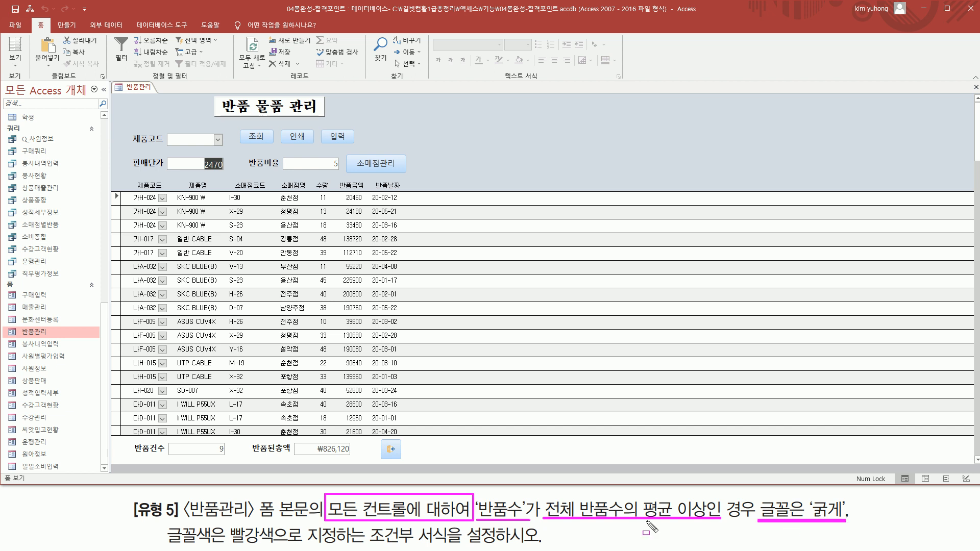
pyautogui.moveTo(166, 545); pyautogui.dragTo(282, 545)
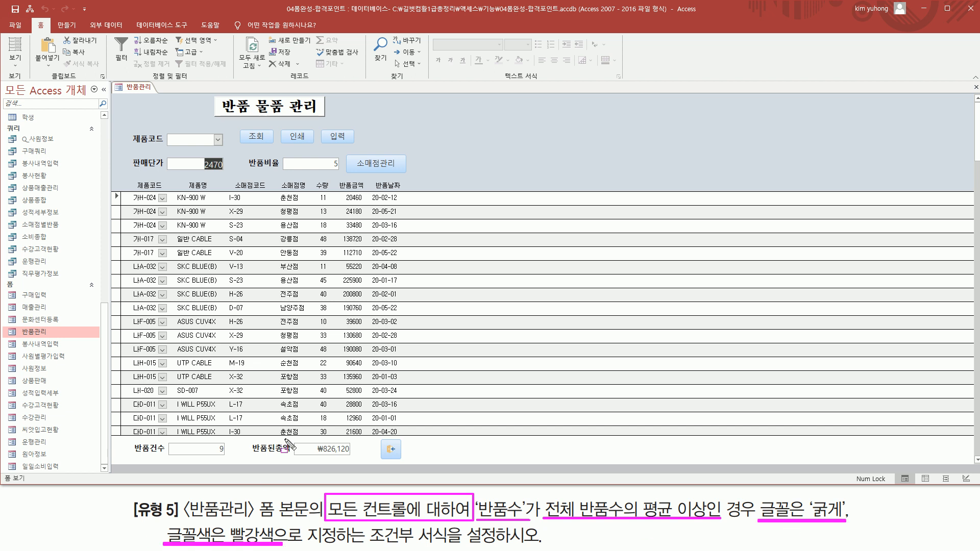
pyautogui.press('Escape')
# Switch the 반품관리 form to design view and select all controls in the detail section
pyautogui.click(17, 62)
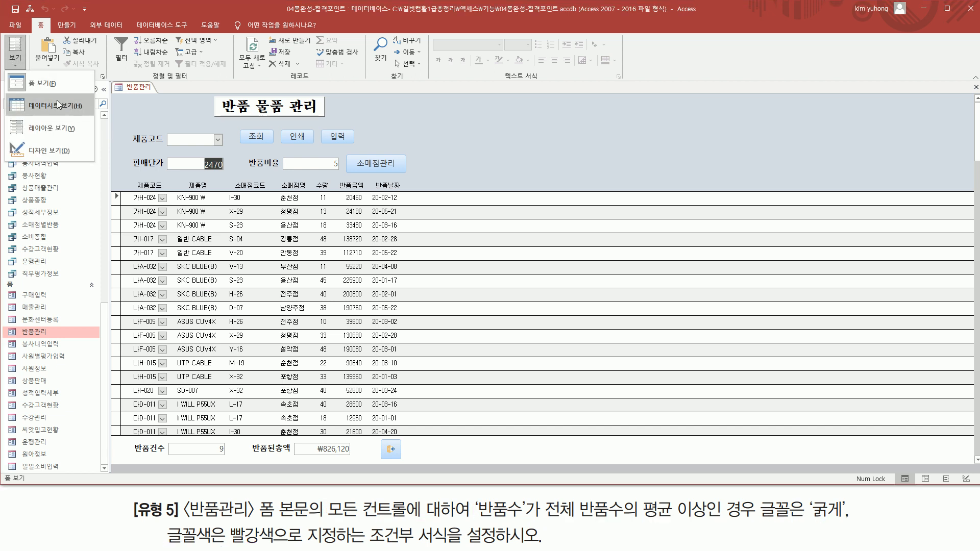
pyautogui.click(57, 145)
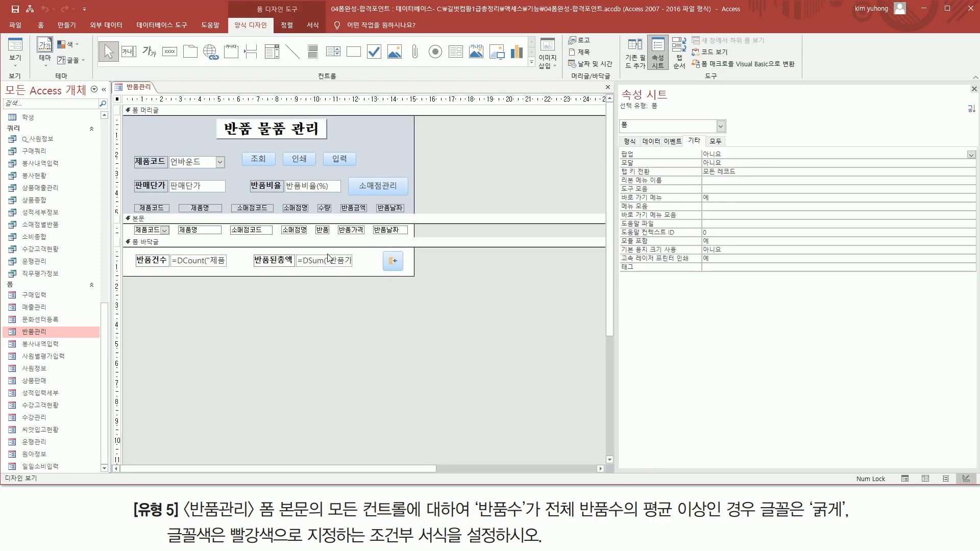
pyautogui.click(326, 234)
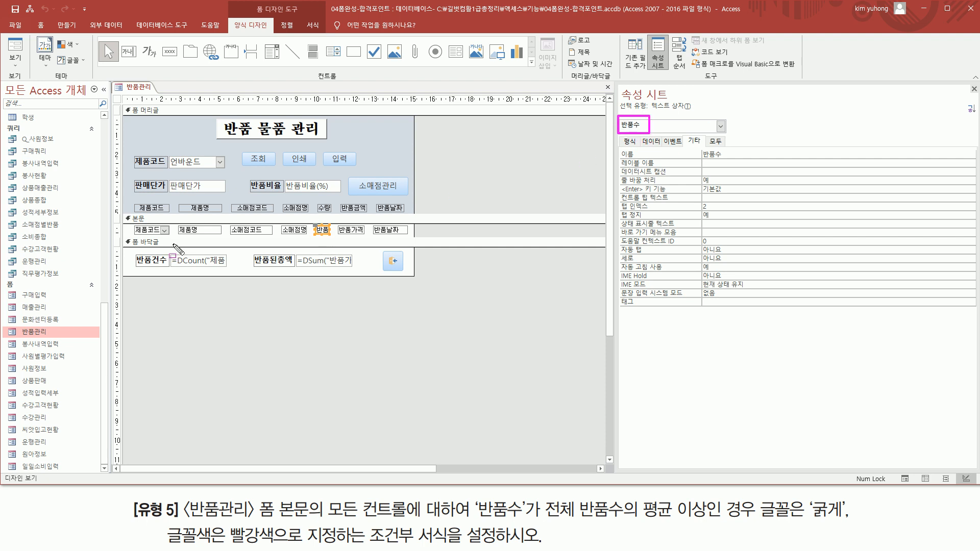
pyautogui.moveTo(299, 232)
pyautogui.mouseDown()
pyautogui.moveTo(130, 238)
pyautogui.moveTo(420, 238)
pyautogui.mouseUp()
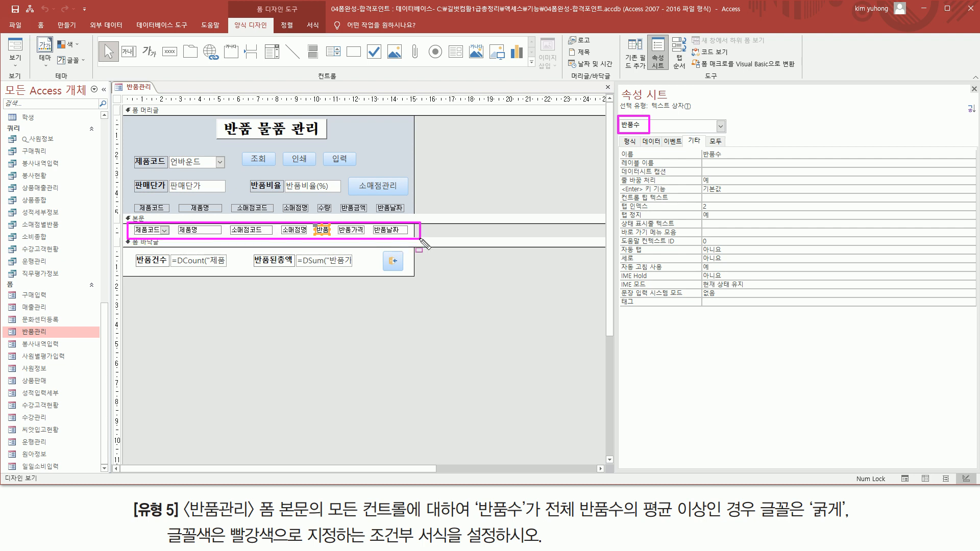
pyautogui.click(117, 230)
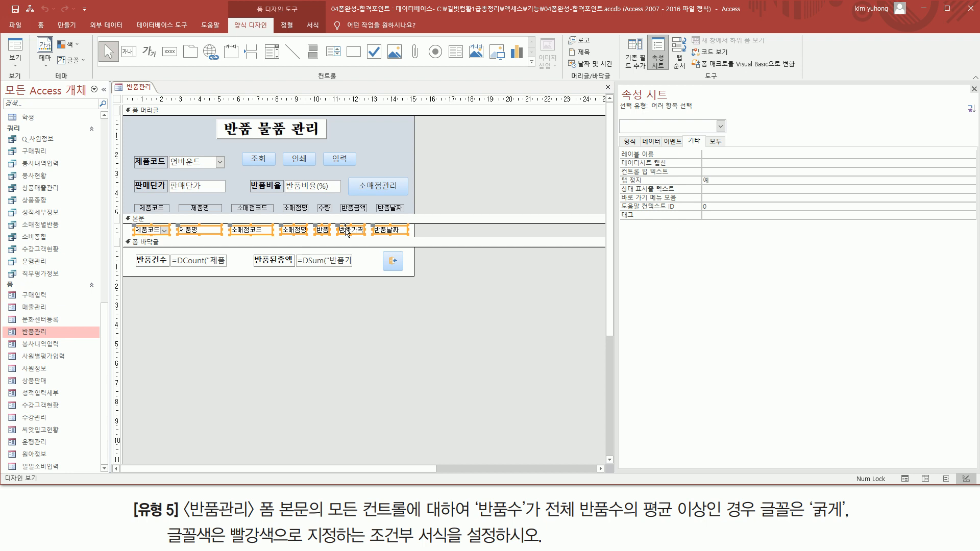
# Create a conditional formatting rule for the selected detail controls with the expression [반품수]>=avg([반품수])
pyautogui.click(312, 25)
pyautogui.click(389, 58)
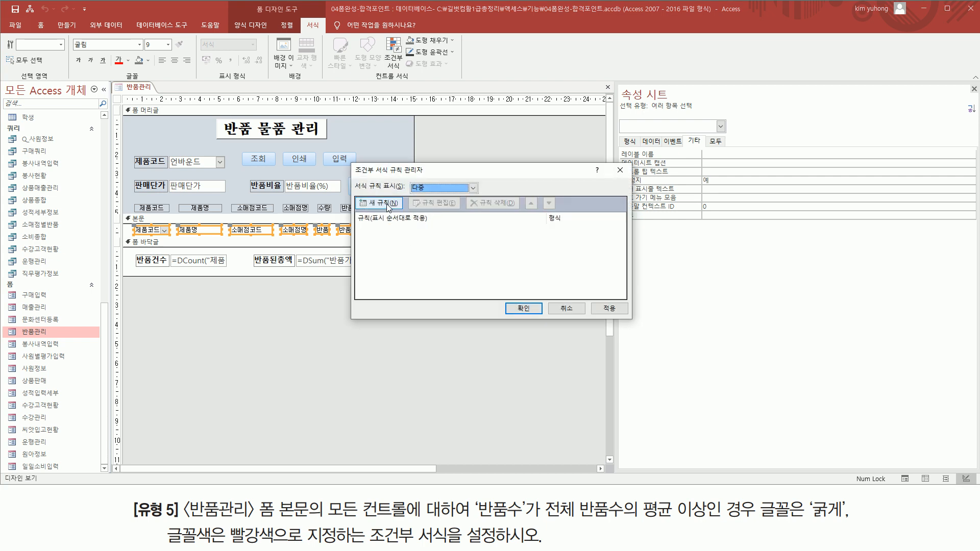
pyautogui.click(387, 205)
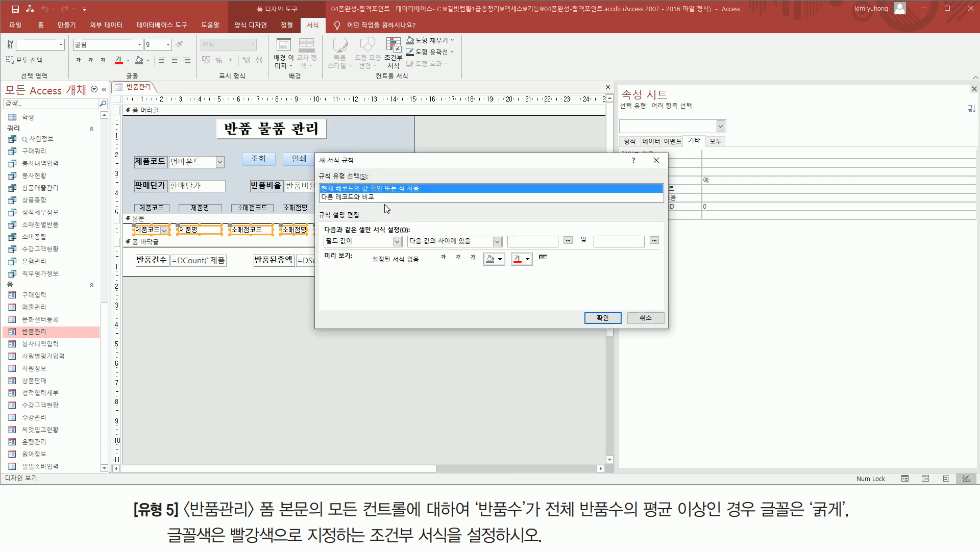
pyautogui.click(371, 244)
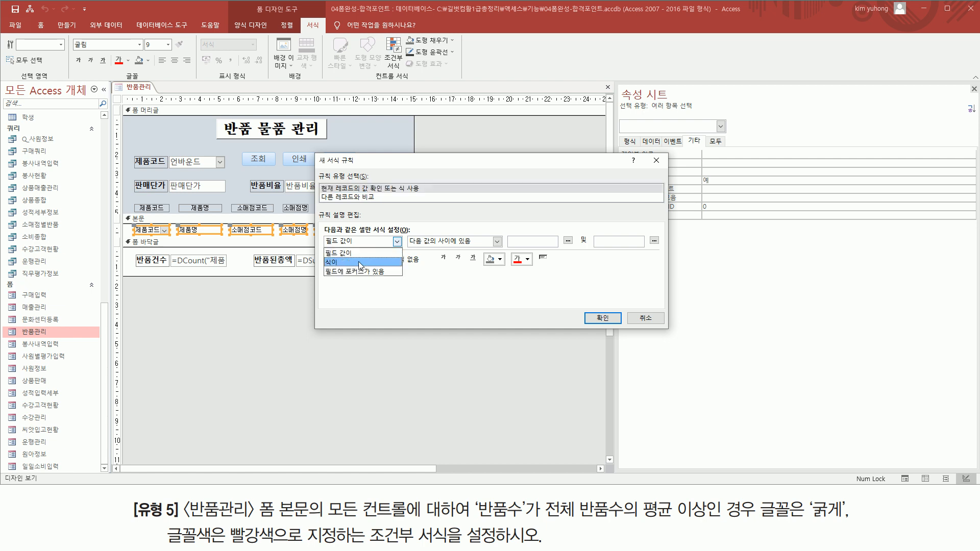
pyautogui.click(359, 261)
pyautogui.click(428, 242)
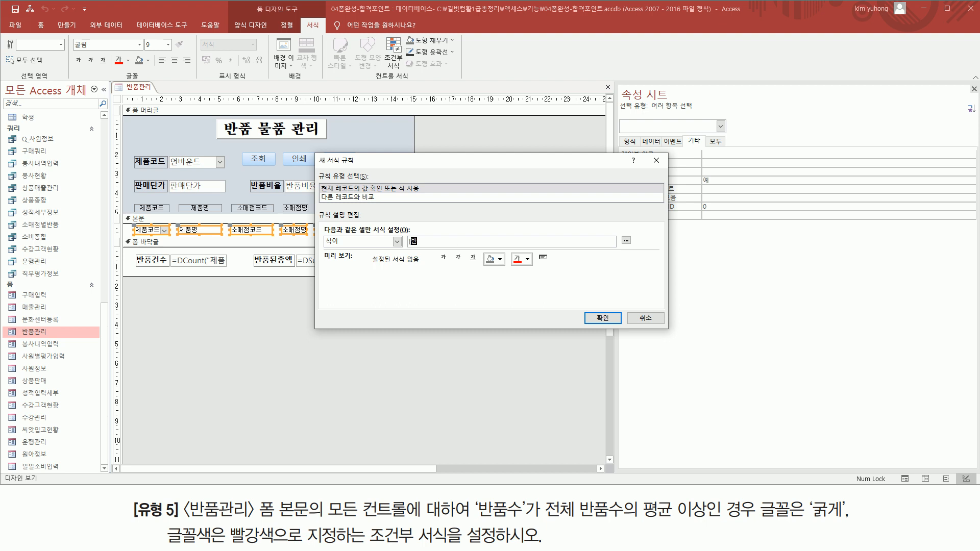
pyautogui.write('[반품수')
pyautogui.hotkey('ctrl', 'shift', 'd')
pyautogui.moveTo(409, 246); pyautogui.dragTo(474, 246)
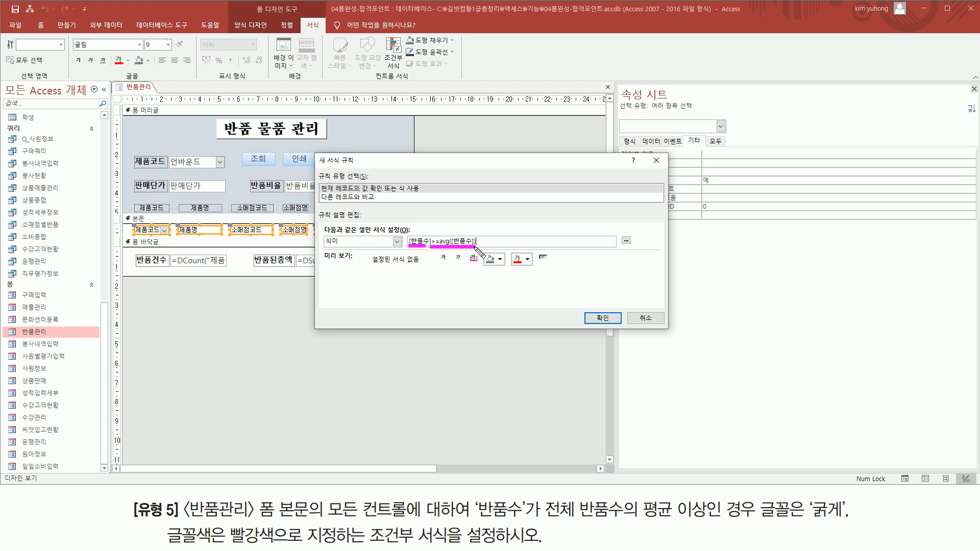
pyautogui.press('Escape')
# Give the rule a bold, red font and apply it to the selected controls
pyautogui.click(444, 259)
pyautogui.click(519, 262)
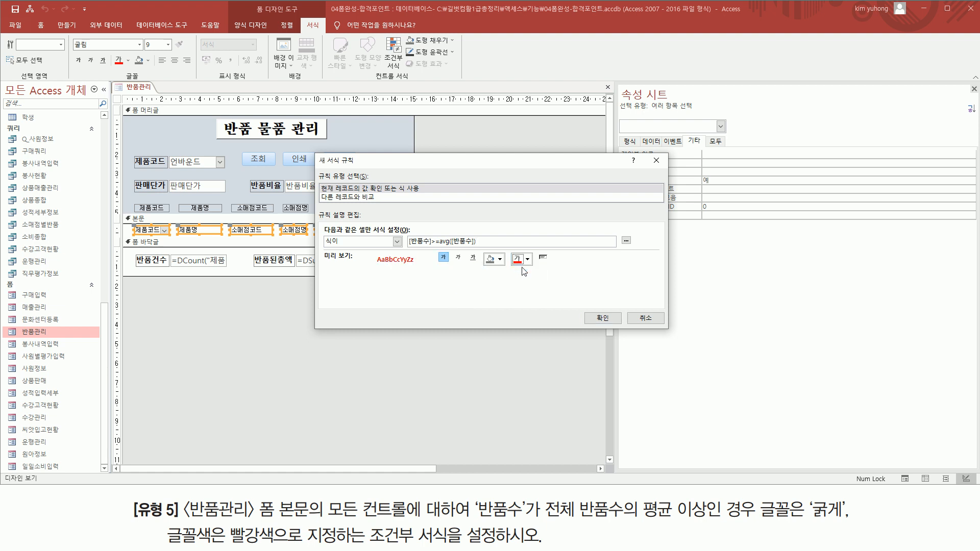
pyautogui.click(603, 318)
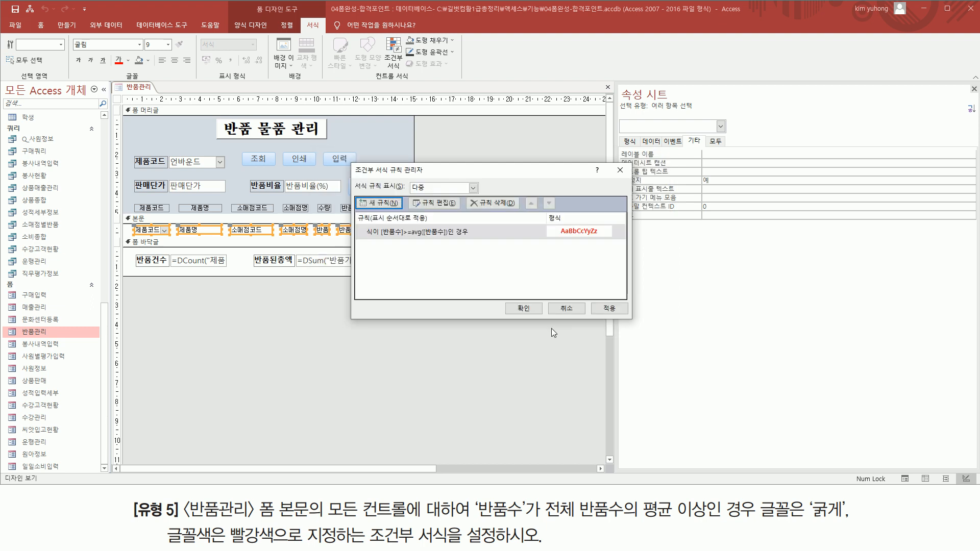
pyautogui.click(527, 309)
# Review the 반품관리 form's records in form view and close the form, saving its design changes
pyautogui.click(244, 297)
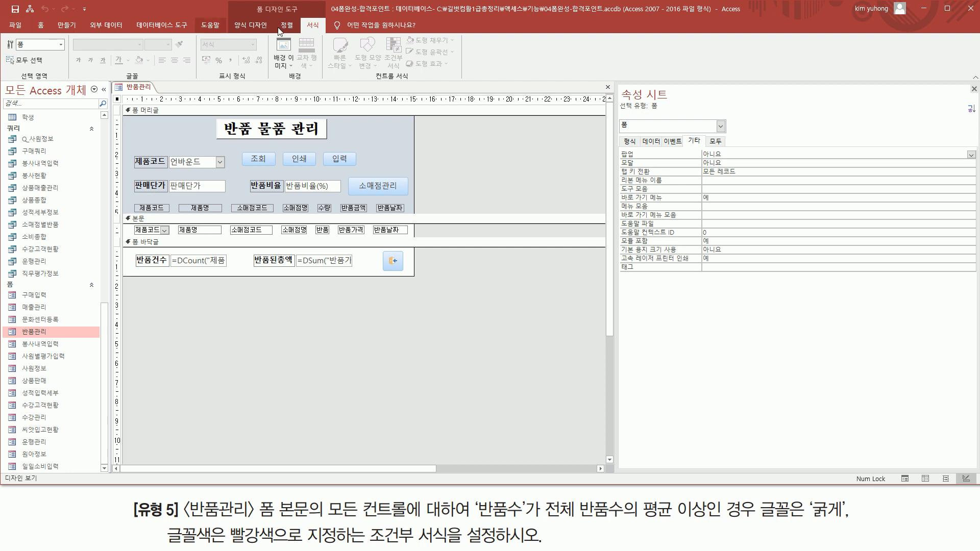
pyautogui.click(244, 24)
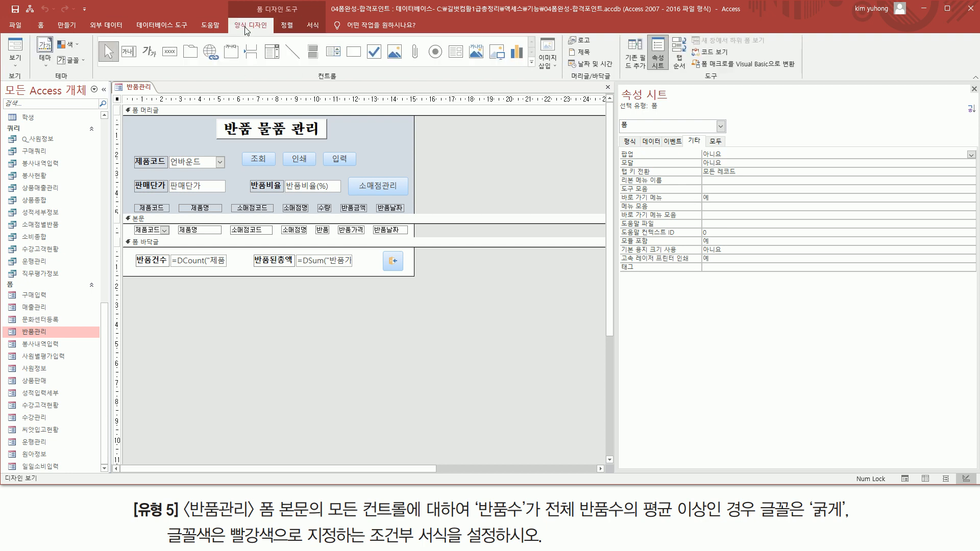
pyautogui.click(20, 47)
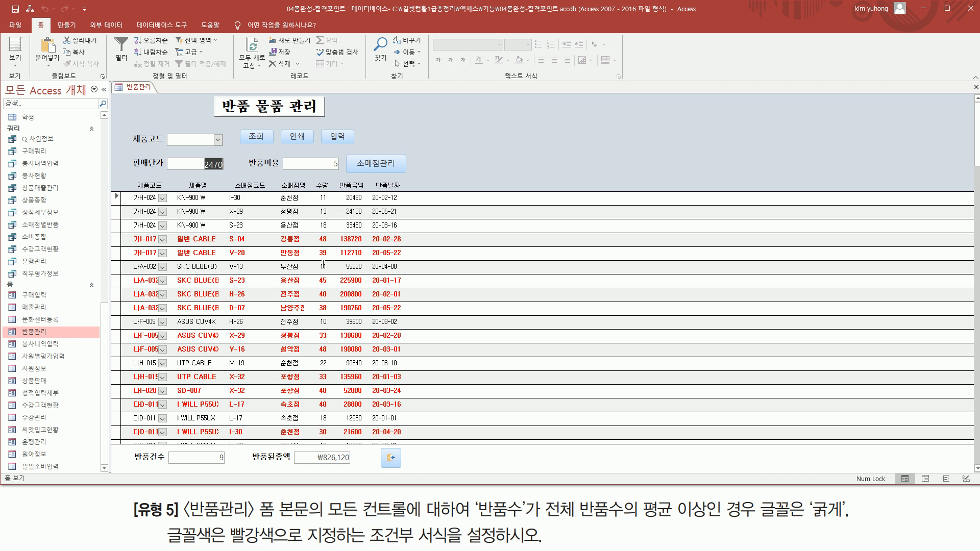
pyautogui.scroll(-2, 329, 259)
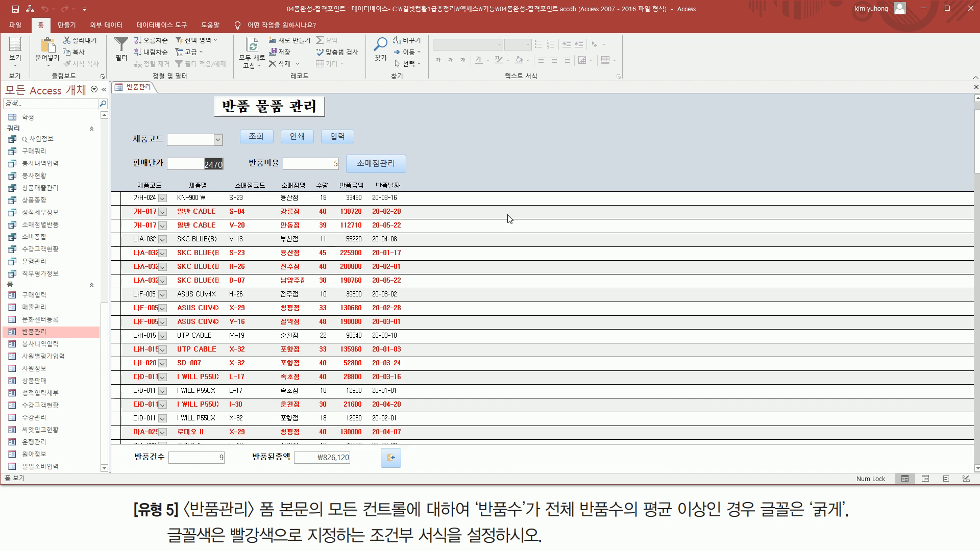
pyautogui.click(976, 89)
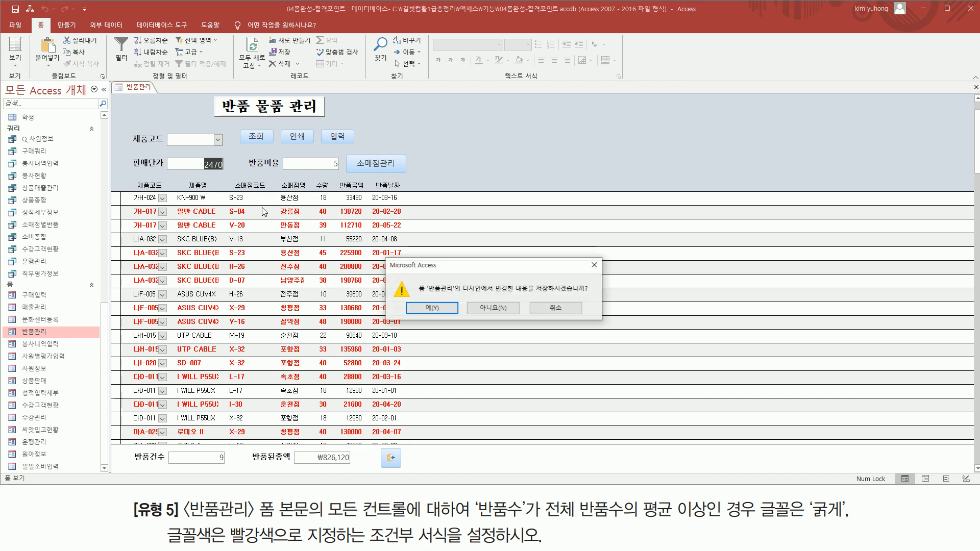
pyautogui.click(428, 308)
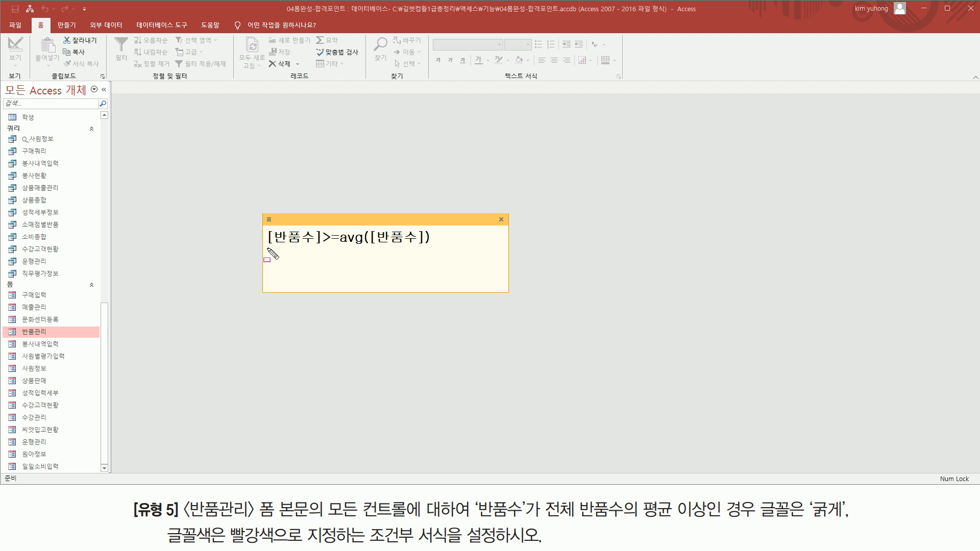
pyautogui.moveTo(267, 248); pyautogui.dragTo(431, 246)
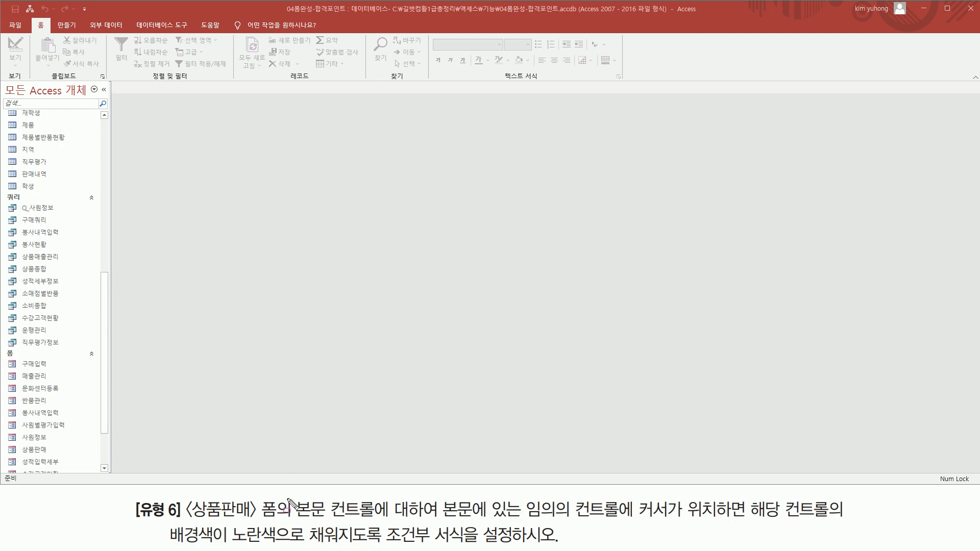
pyautogui.moveTo(184, 521)
pyautogui.mouseDown()
pyautogui.moveTo(261, 521)
pyautogui.moveTo(259, 496)
pyautogui.mouseUp()
pyautogui.press('Escape')
# Open the 상품판매 form
pyautogui.scroll(-2, 49, 414)
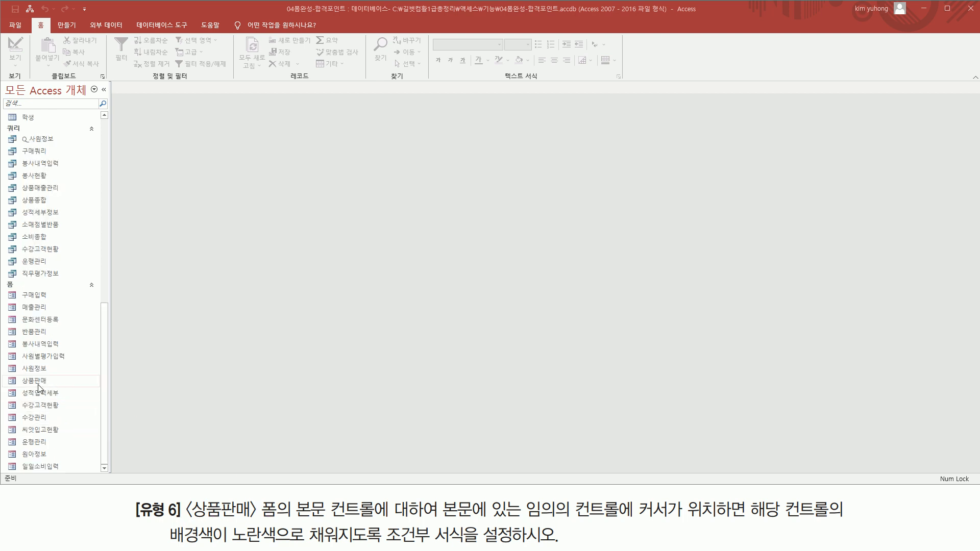
pyautogui.doubleClick(38, 382)
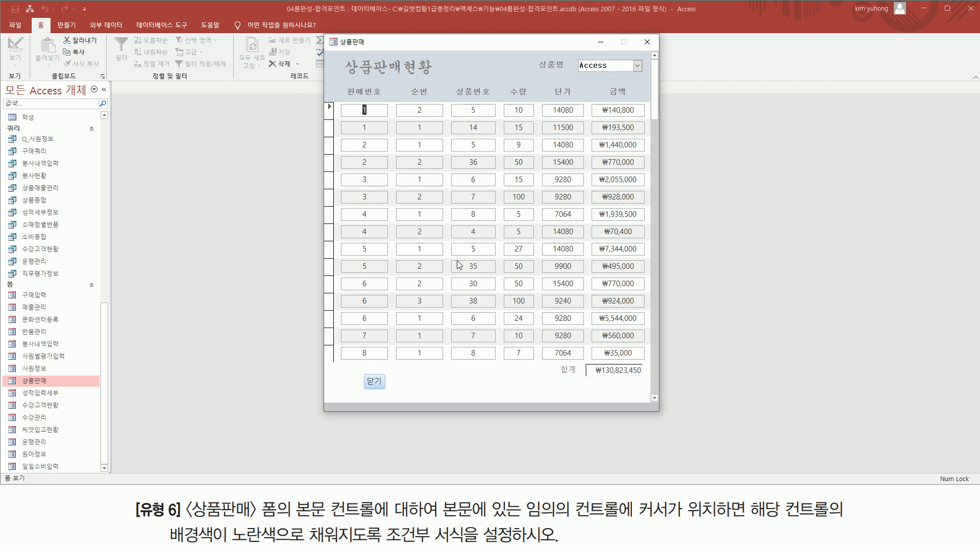
pyautogui.moveTo(262, 520); pyautogui.dragTo(720, 521)
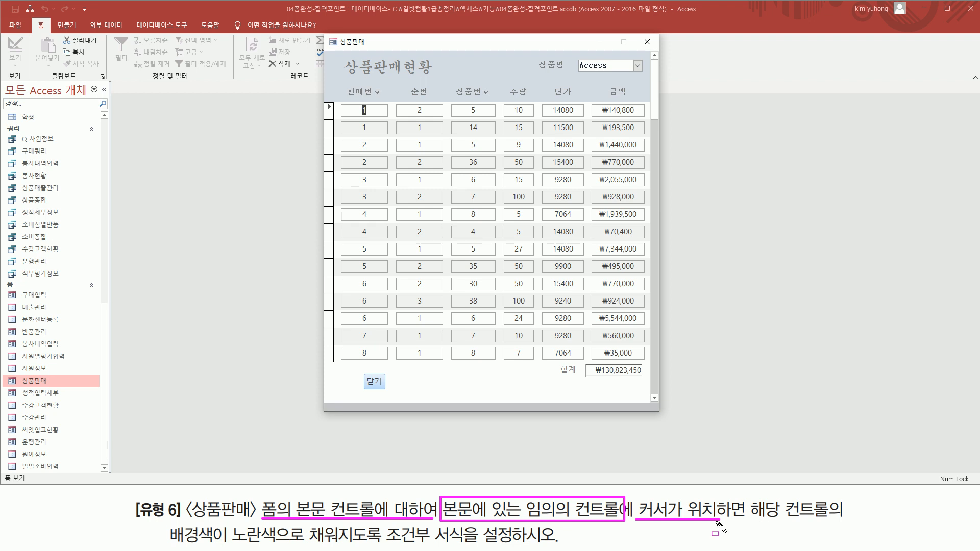
pyautogui.moveTo(167, 545); pyautogui.dragTo(371, 545)
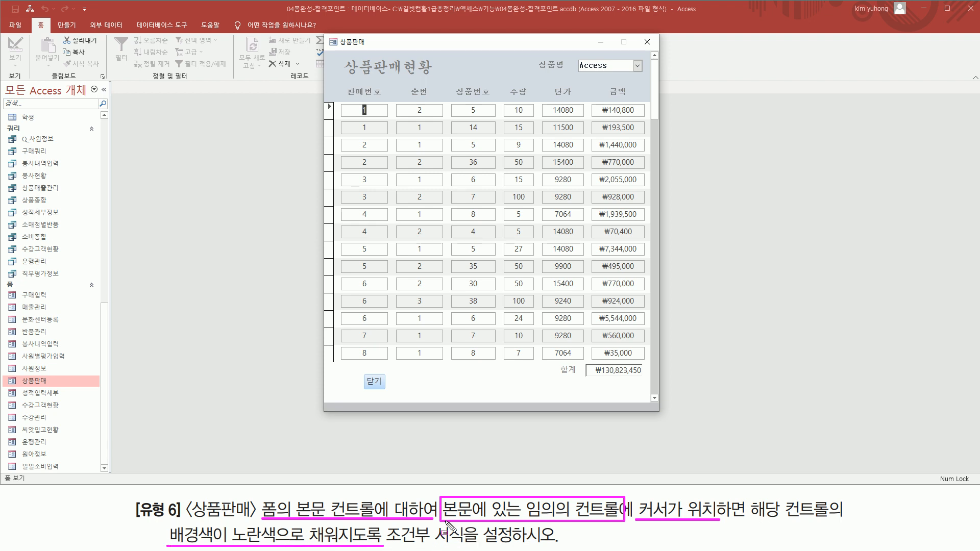
pyautogui.press('Escape')
# Place the cursor in the first record's 판매번호 and the fourth record's 상품번호 to examine how focused controls look
pyautogui.click(375, 111)
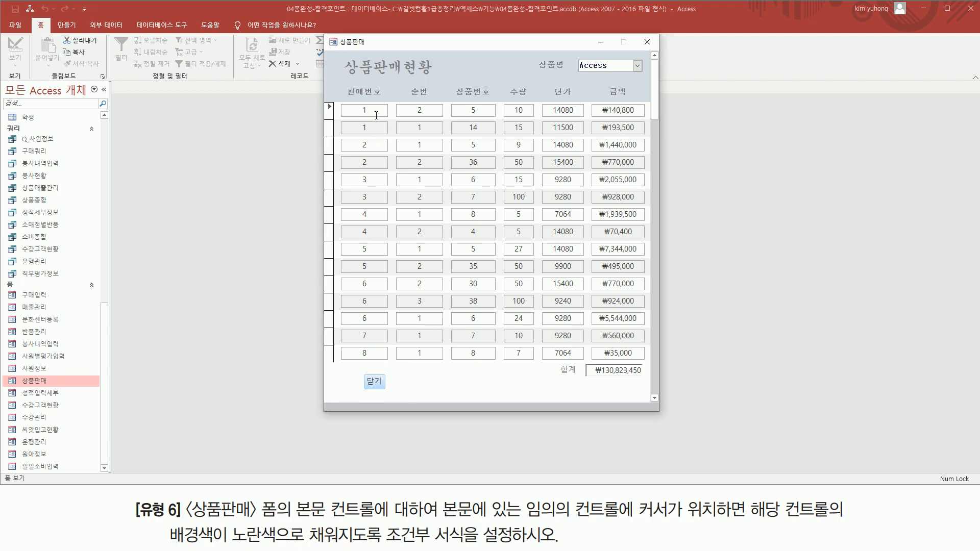
pyautogui.moveTo(341, 104); pyautogui.dragTo(389, 117)
pyautogui.press('Escape')
pyautogui.click(379, 112)
pyautogui.click(476, 161)
pyautogui.moveTo(452, 149); pyautogui.dragTo(496, 169)
pyautogui.press('Escape')
# Switch the 상품판매 form to design view and select all controls in its detail (본문) section
pyautogui.rightClick(471, 44)
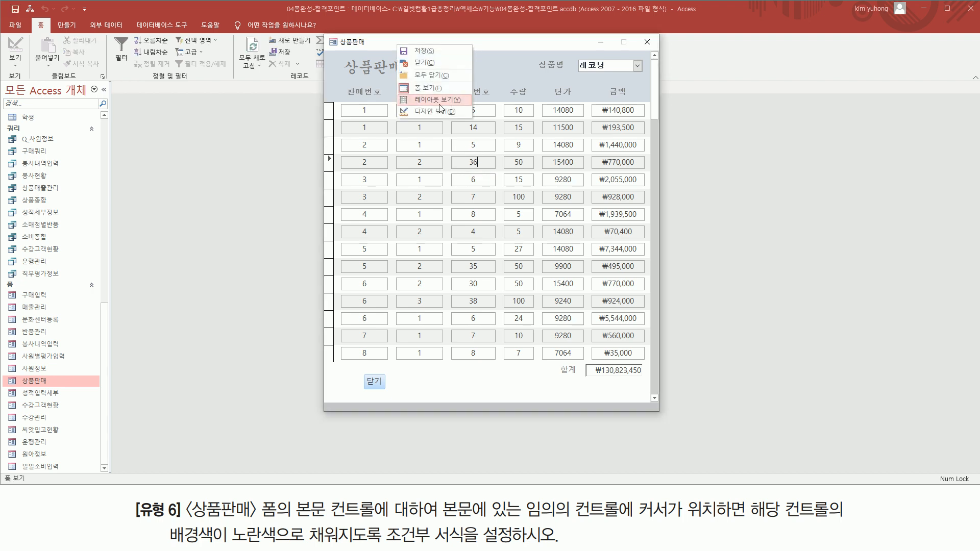
pyautogui.click(440, 111)
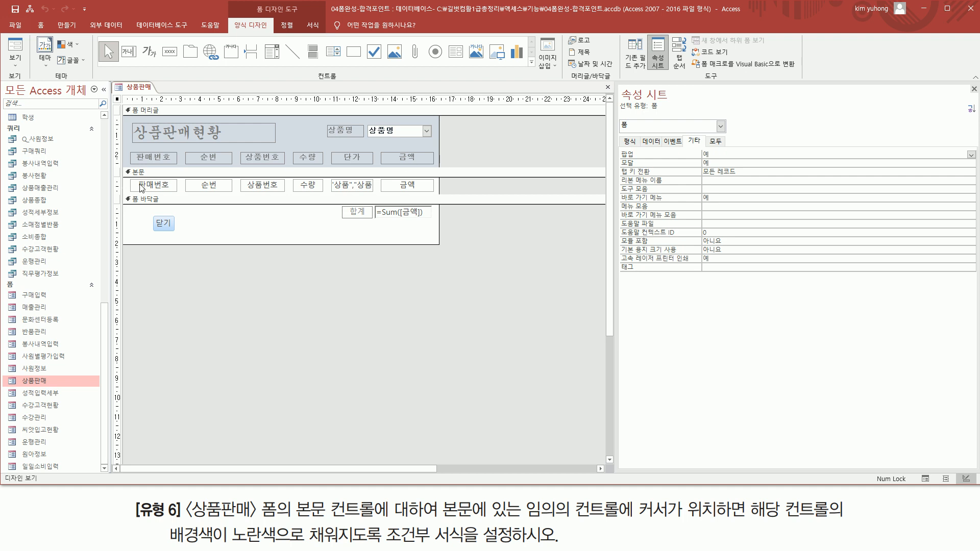
pyautogui.moveTo(135, 176)
pyautogui.mouseDown()
pyautogui.moveTo(161, 190)
pyautogui.moveTo(333, 186)
pyautogui.mouseUp()
pyautogui.moveTo(346, 181); pyautogui.dragTo(418, 187)
pyautogui.press('Escape')
pyautogui.click(118, 187)
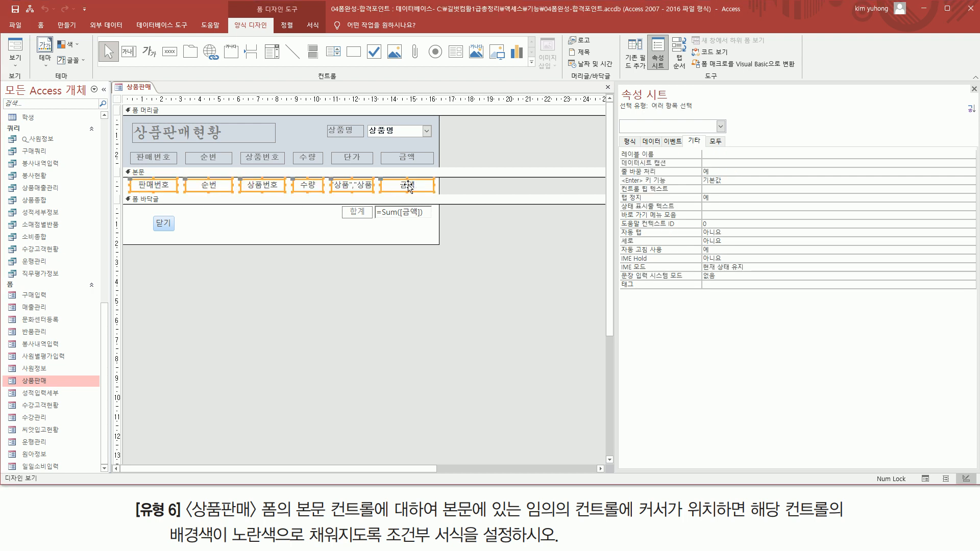
# Start a new conditional formatting rule for the selected detail controls with the condition 필드에 포커스가 있음
pyautogui.click(313, 25)
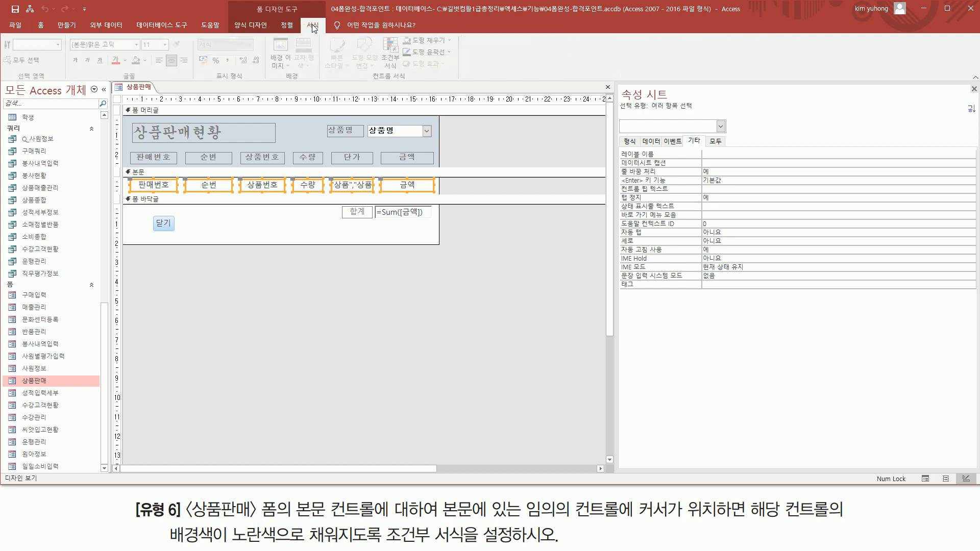
pyautogui.click(391, 47)
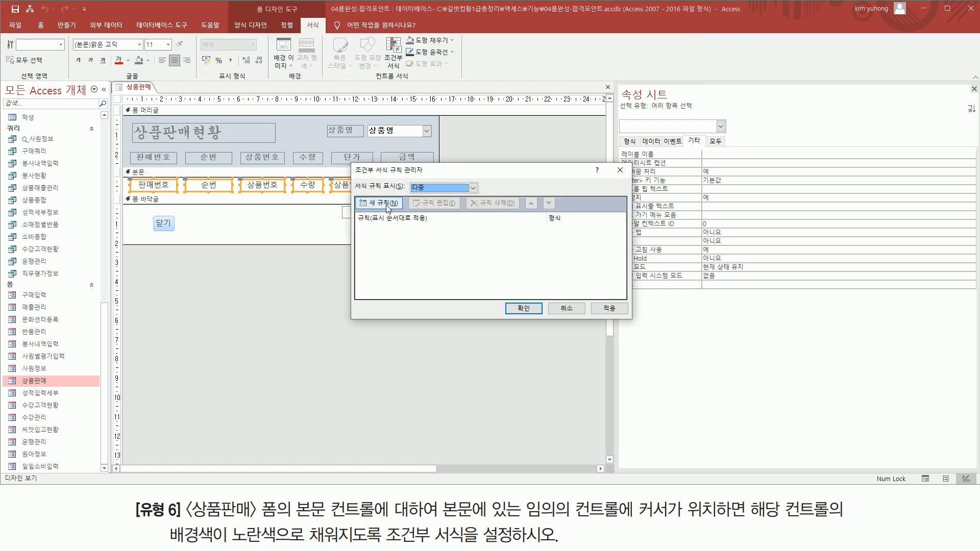
pyautogui.click(387, 204)
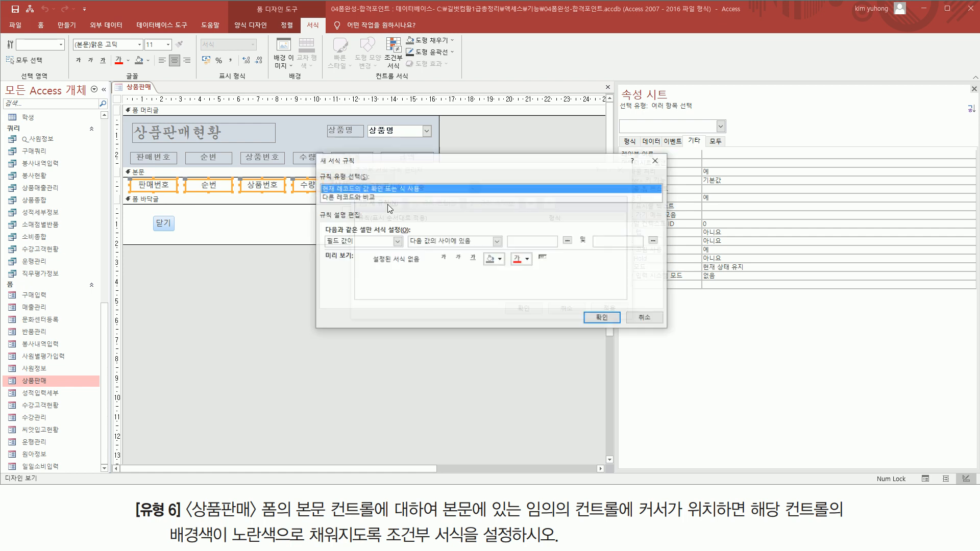
pyautogui.click(397, 241)
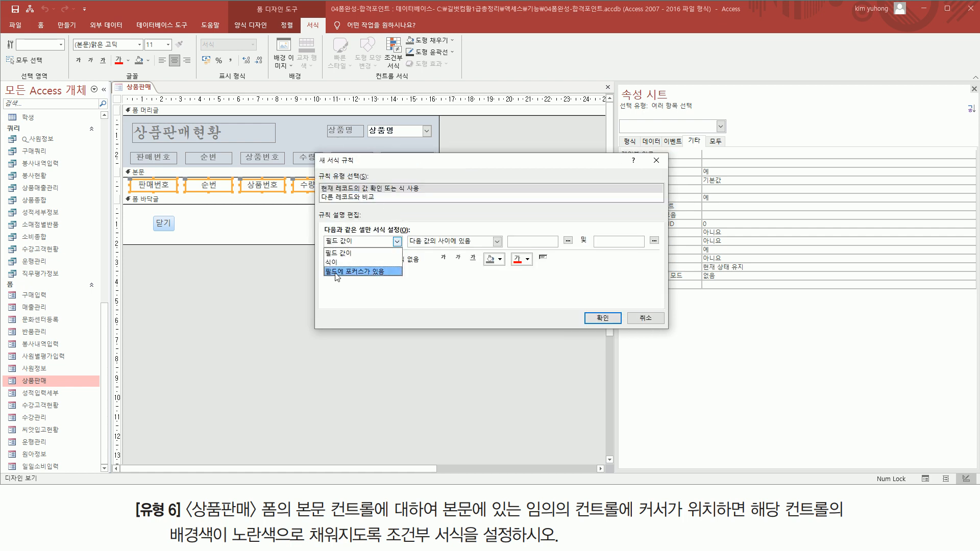
pyautogui.click(377, 272)
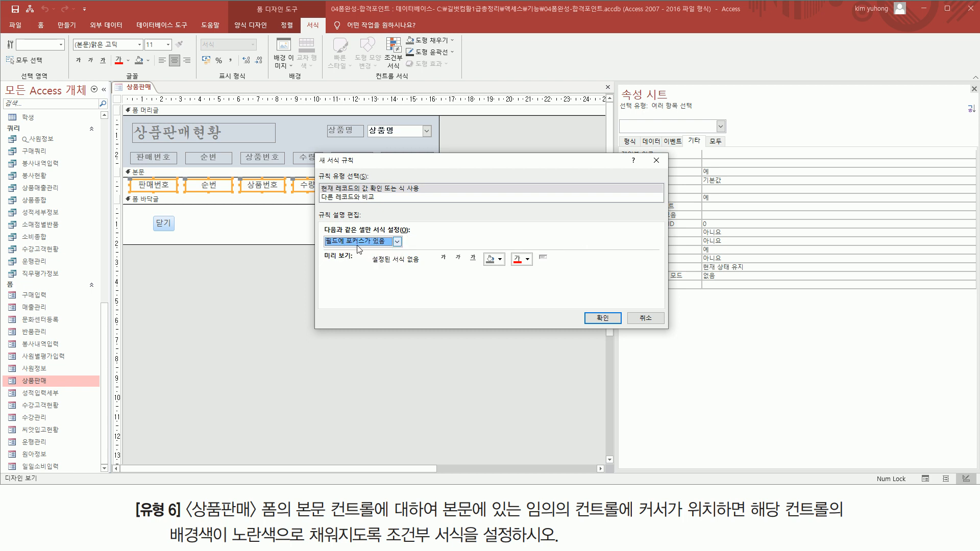
# Give the focus rule a yellow background and apply it to the selected controls
pyautogui.click(500, 259)
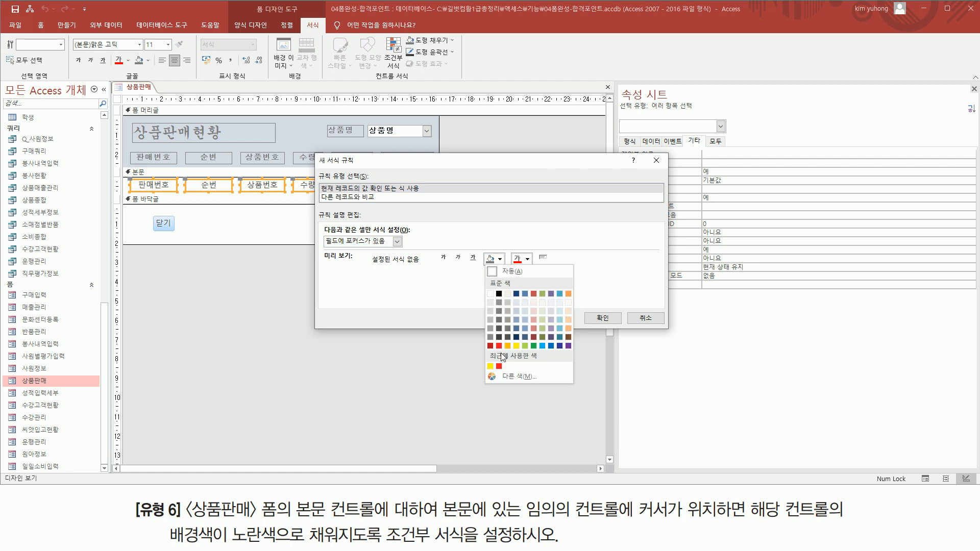
pyautogui.click(518, 345)
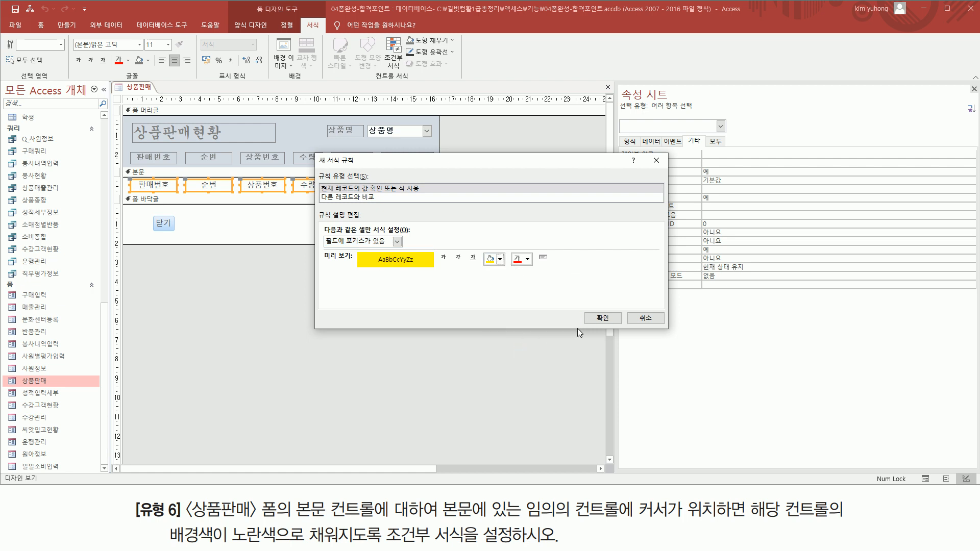
pyautogui.click(600, 319)
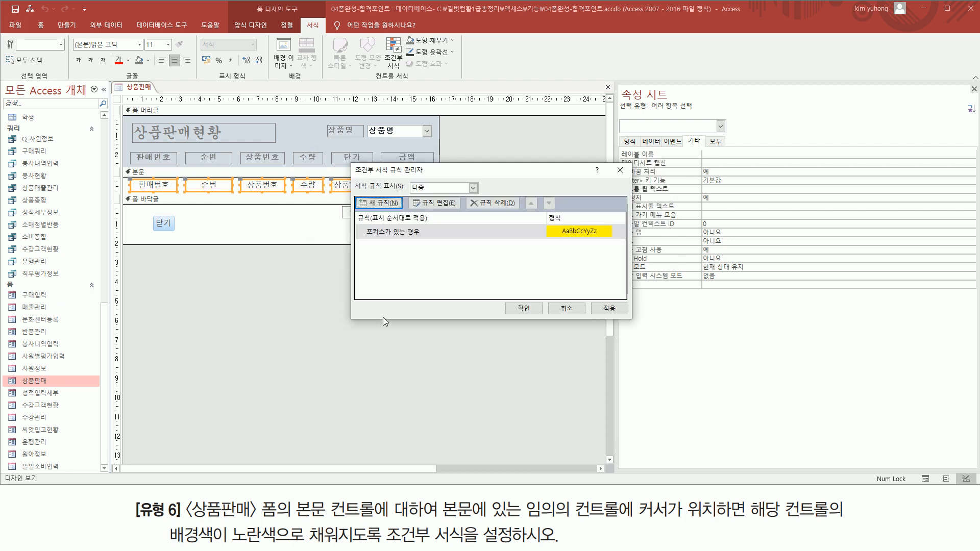
pyautogui.click(523, 308)
pyautogui.click(176, 301)
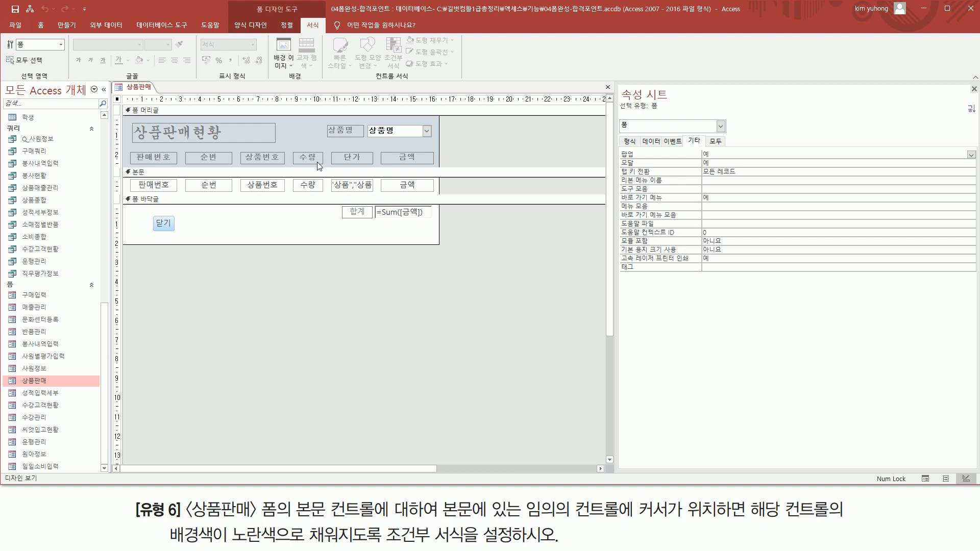
# Test the focus formatting in various controls of the 상품판매 form in form view, and close the form, saving its design changes
pyautogui.click(246, 25)
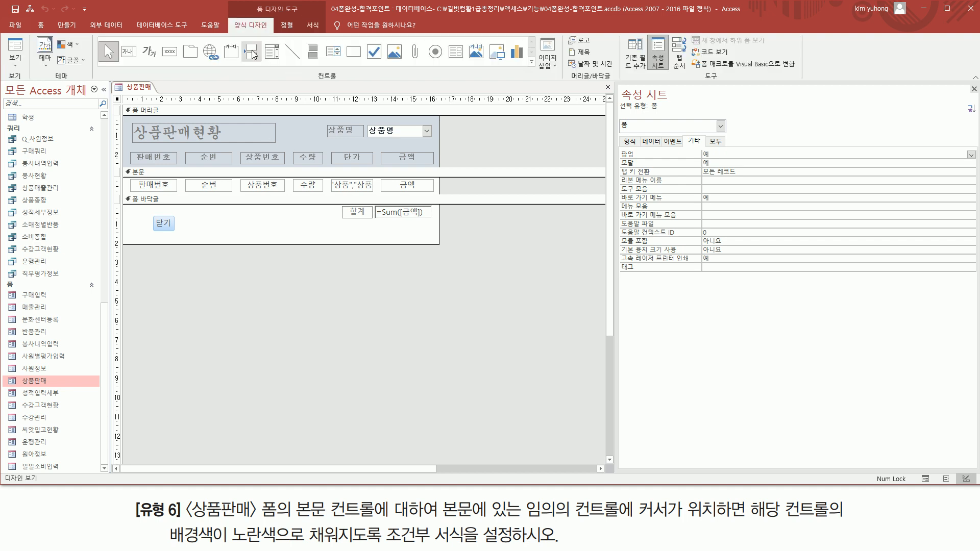
pyautogui.click(9, 50)
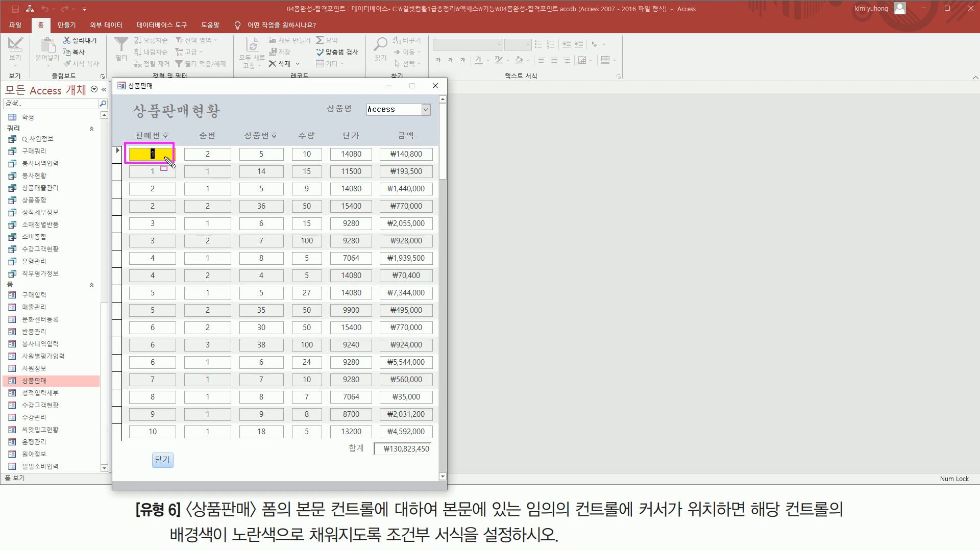
pyautogui.click(267, 170)
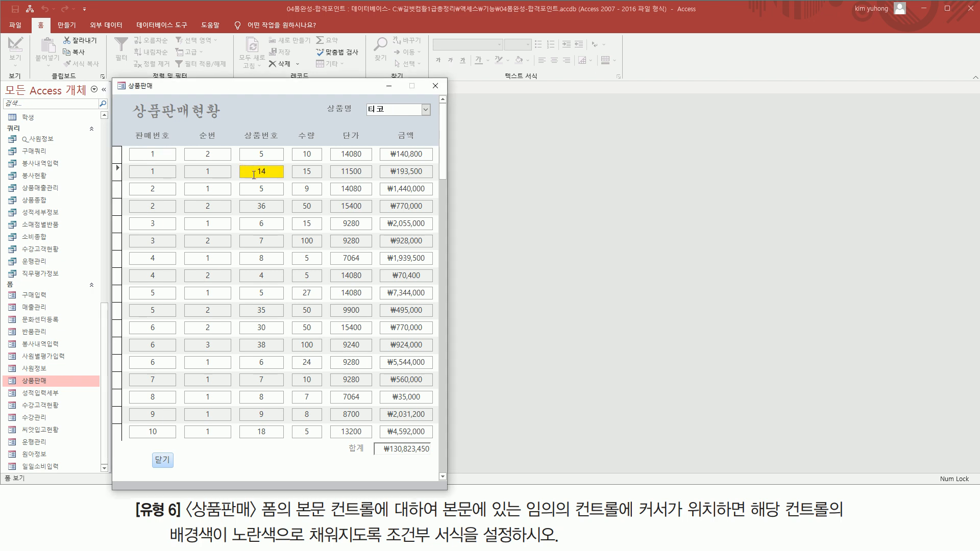
pyautogui.click(397, 207)
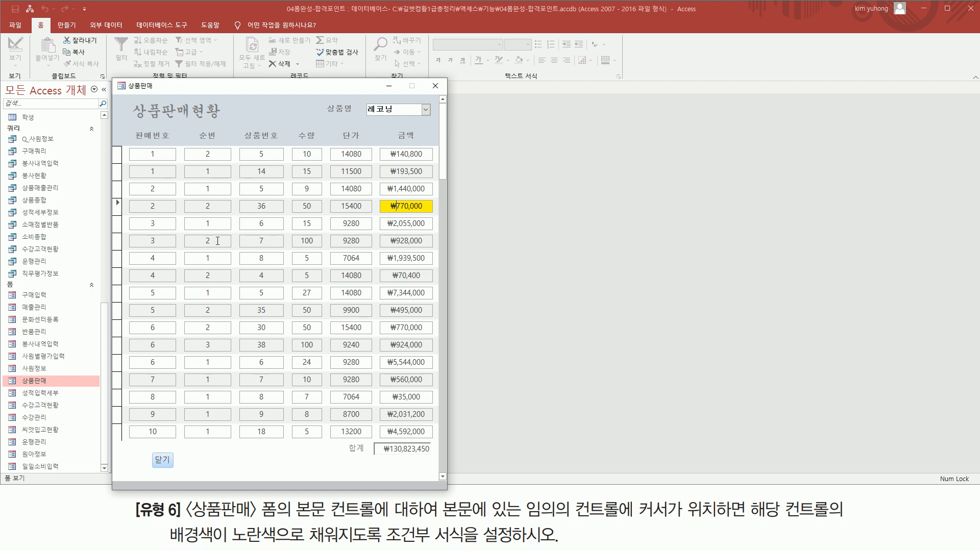
pyautogui.click(225, 241)
pyautogui.click(255, 258)
pyautogui.click(304, 277)
pyautogui.click(223, 310)
pyautogui.click(359, 310)
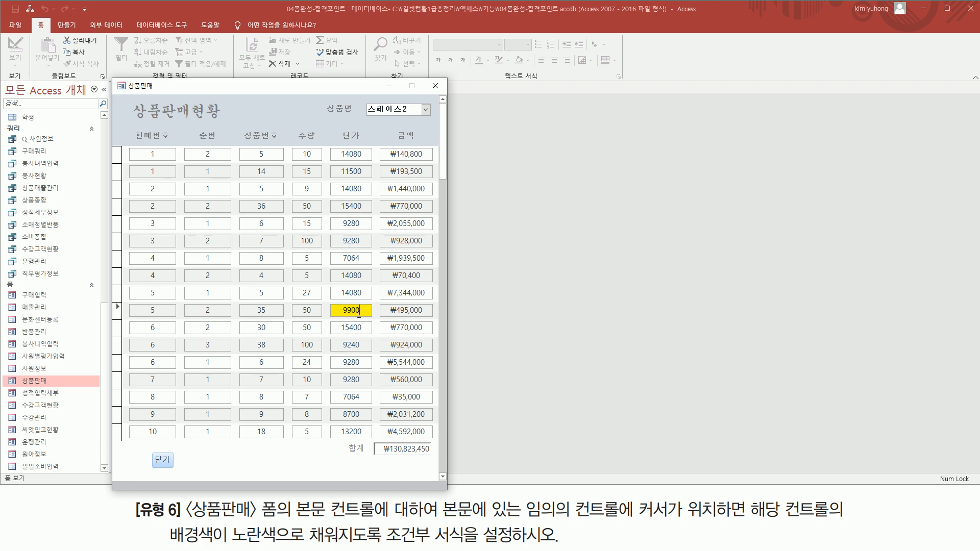
pyautogui.click(436, 86)
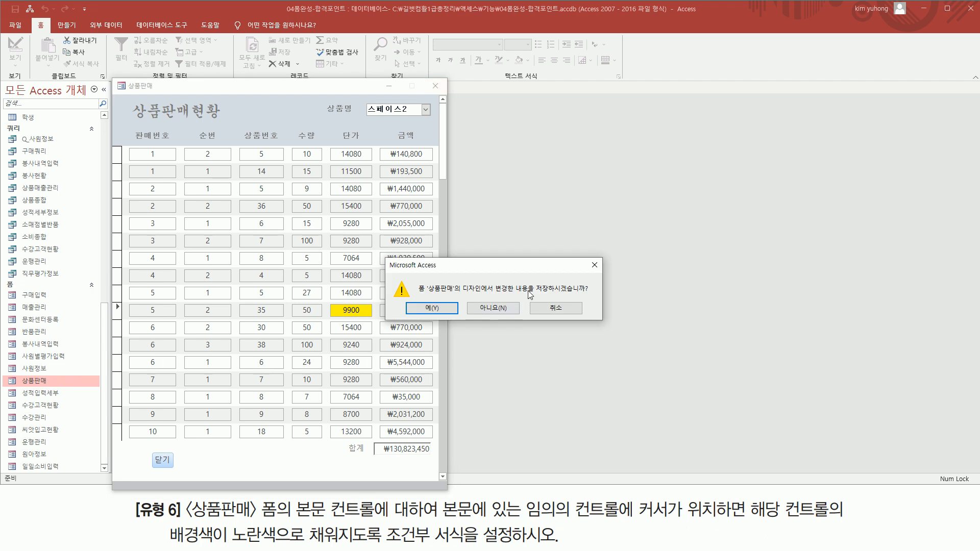
pyautogui.click(431, 308)
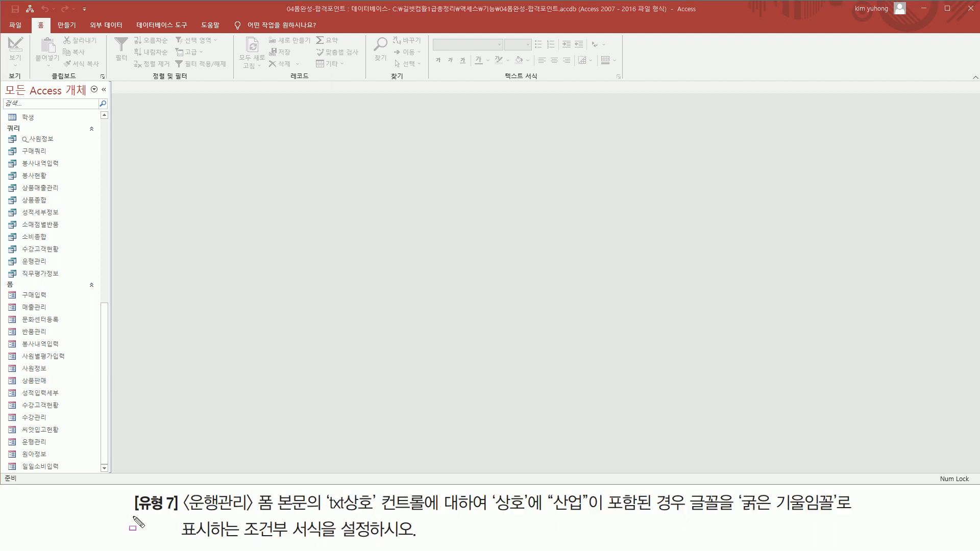
# Open the 운행관리 form
pyautogui.moveTo(183, 514)
pyautogui.mouseDown()
pyautogui.moveTo(268, 514)
pyautogui.moveTo(273, 494)
pyautogui.mouseUp()
pyautogui.press('Escape')
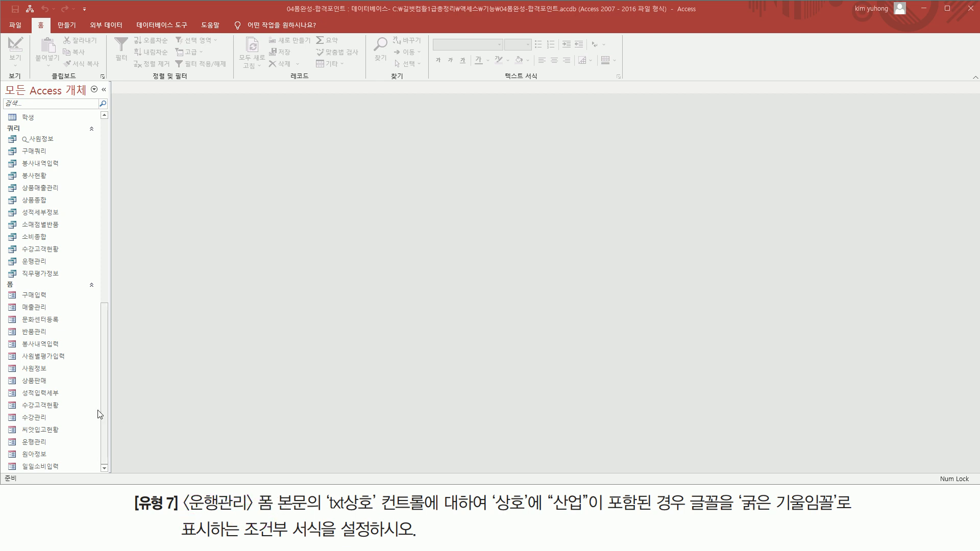
pyautogui.click(52, 442)
pyautogui.doubleClick(50, 443)
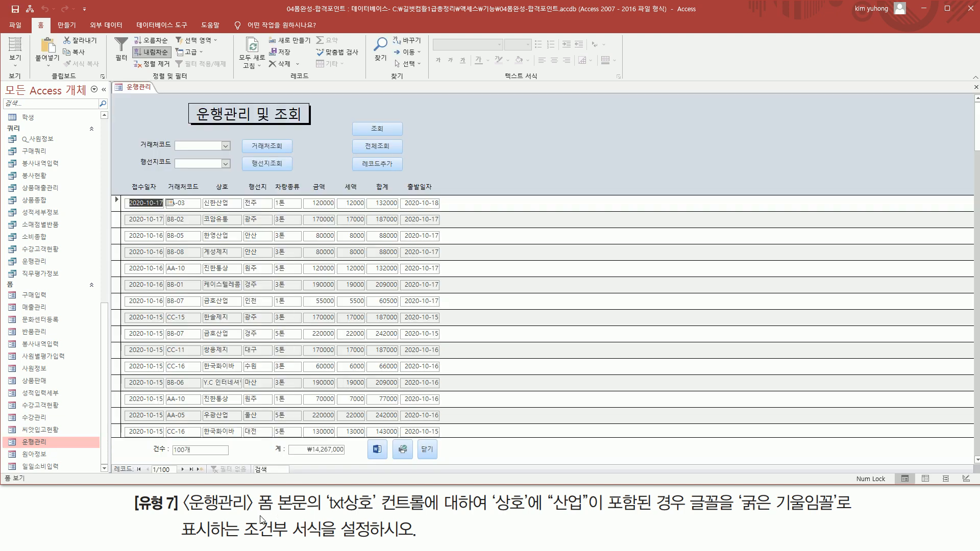
pyautogui.moveTo(325, 515)
pyautogui.mouseDown()
pyautogui.moveTo(391, 515)
pyautogui.moveTo(424, 495)
pyautogui.moveTo(483, 515)
pyautogui.mouseUp()
pyautogui.moveTo(553, 515); pyautogui.dragTo(844, 516)
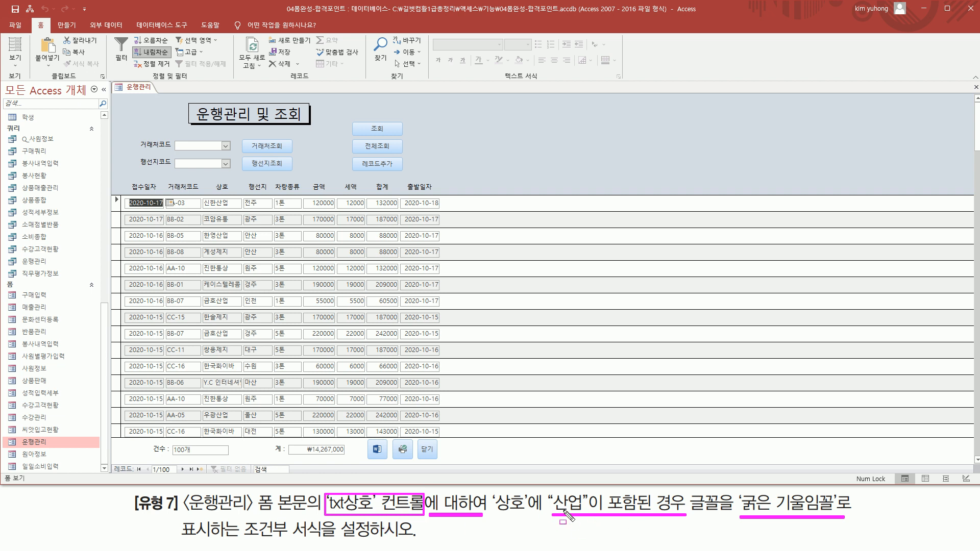
pyautogui.moveTo(201, 193); pyautogui.dragTo(240, 209)
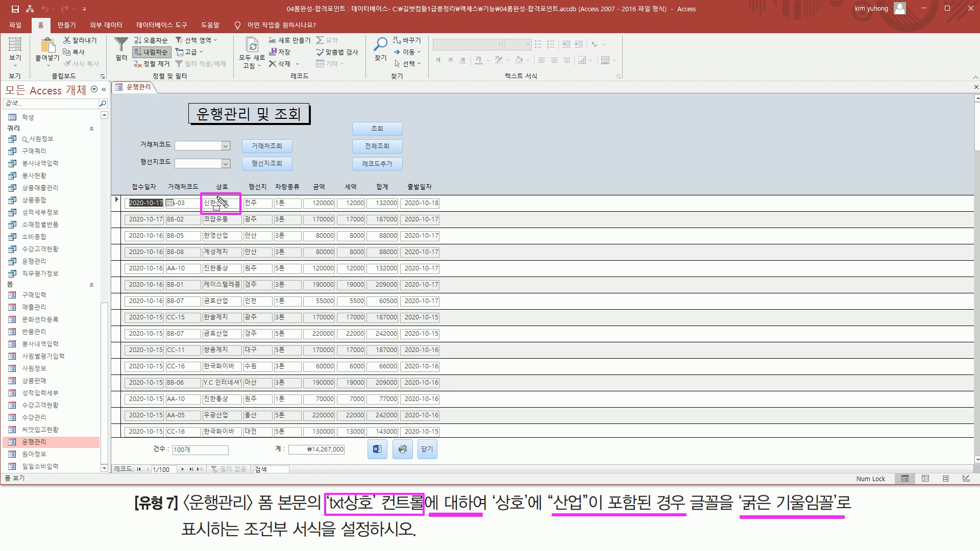
pyautogui.moveTo(217, 206); pyautogui.dragTo(225, 206)
# Switch the 운행관리 form to design view and select the txt상호 control in the detail section
pyautogui.rightClick(137, 87)
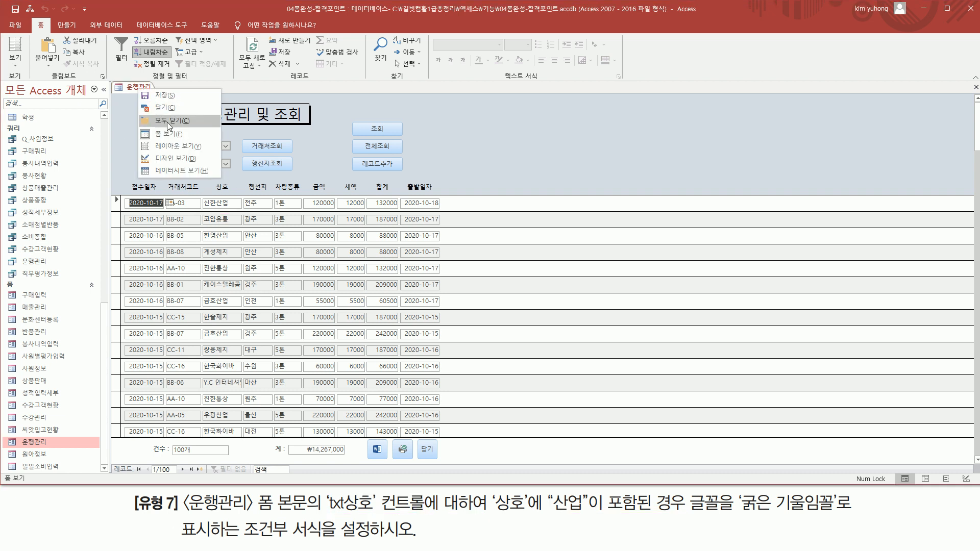
pyautogui.click(171, 160)
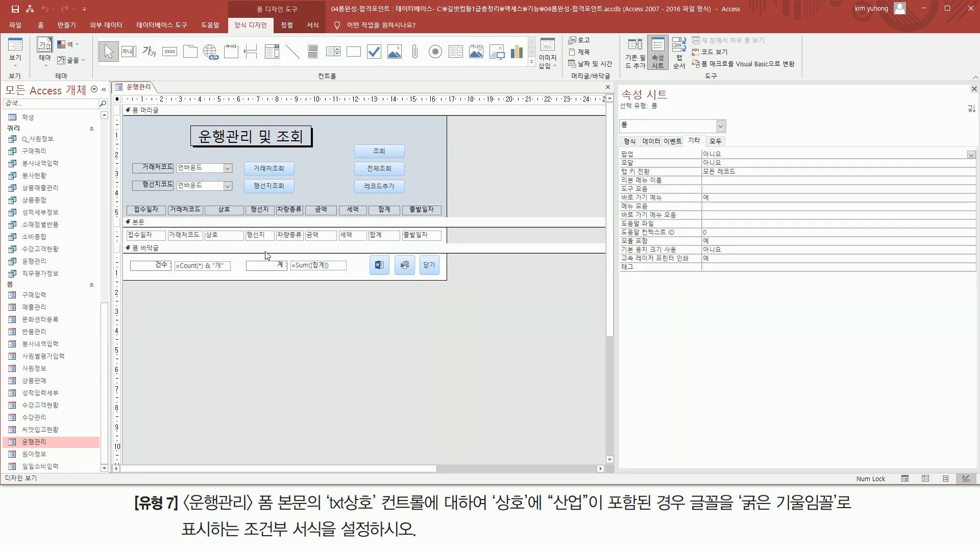
pyautogui.click(227, 237)
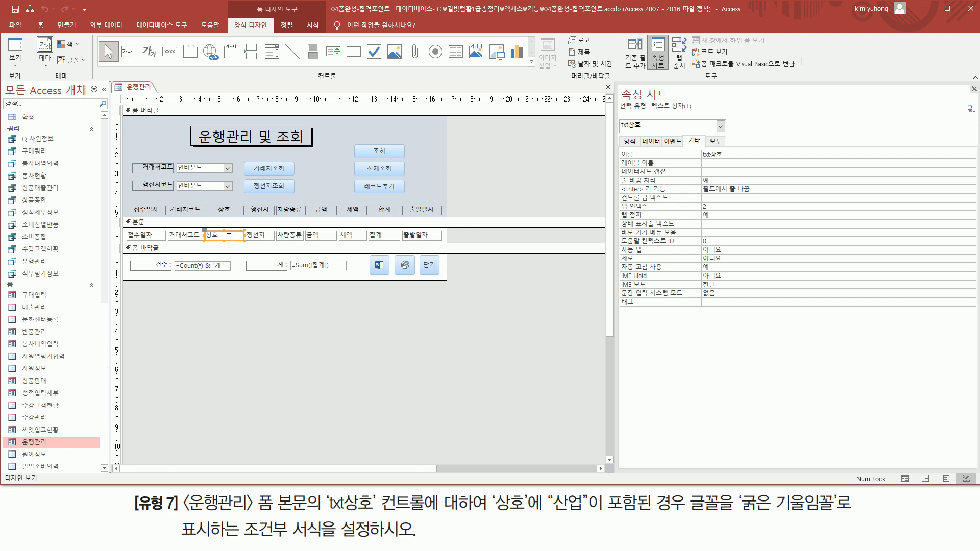
# Start a new conditional formatting rule for txt상호 with an expression (식이) as its condition
pyautogui.click(313, 25)
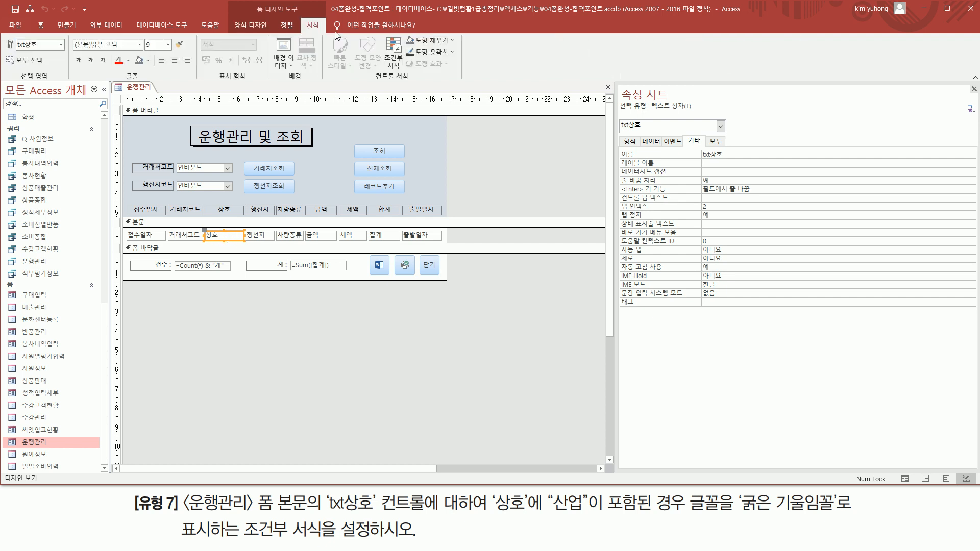
pyautogui.click(394, 54)
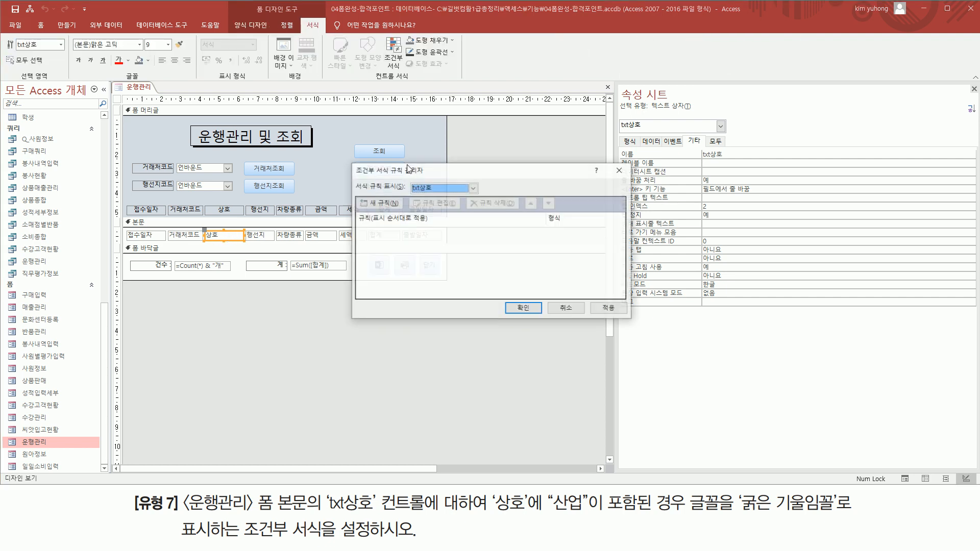
pyautogui.click(382, 203)
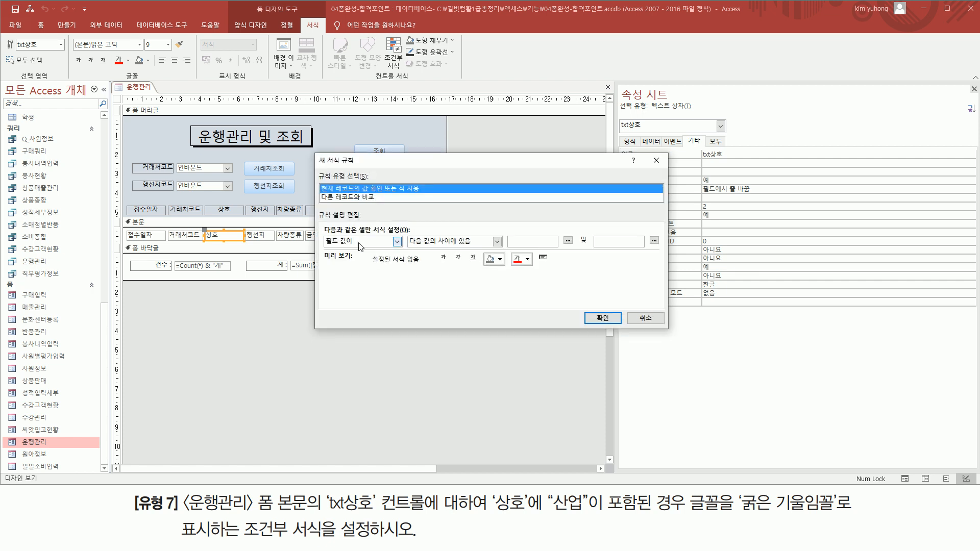
pyautogui.click(357, 241)
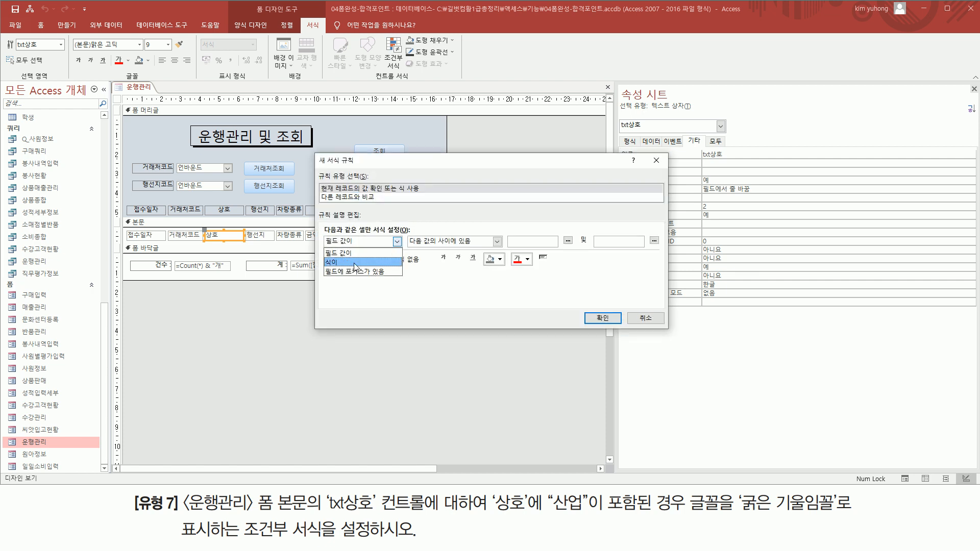
pyautogui.click(356, 263)
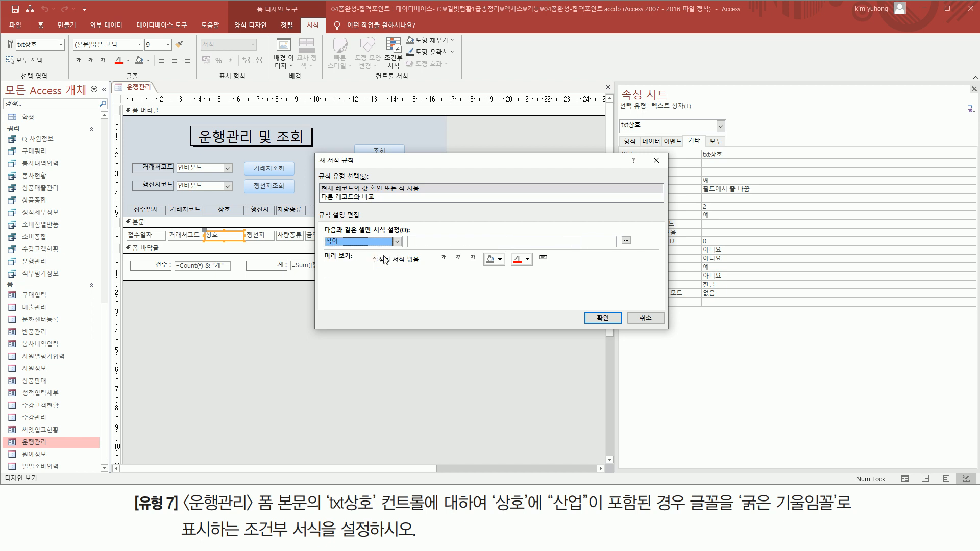
# Set the rule's expression to [상호] like "*산업*"
pyautogui.click(445, 245)
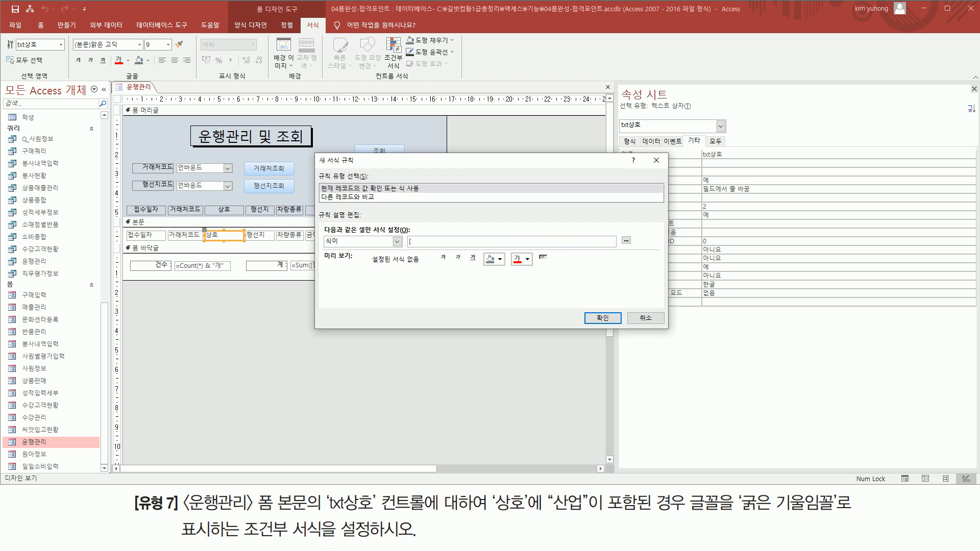
pyautogui.write('[tk')
pyautogui.press('BackSpace')
pyautogui.press('BackSpace')
pyautogui.press('Hangul')
pyautogui.write('ㅅ')
pyautogui.write('호')
pyautogui.write('] like "*산ㅇ')
pyautogui.press('Escape')
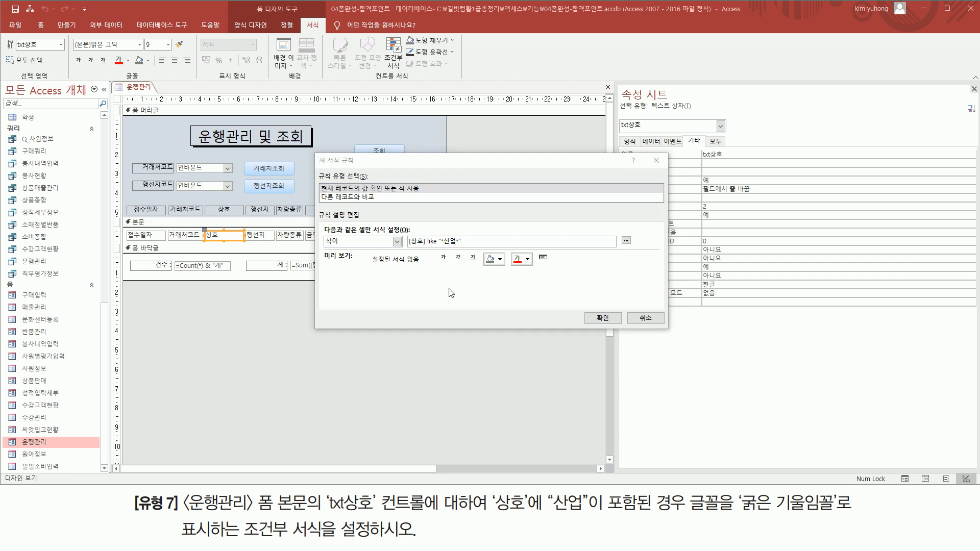
# Format the rule with bold italic text and apply it to the txt상호 control
pyautogui.click(444, 259)
pyautogui.click(458, 260)
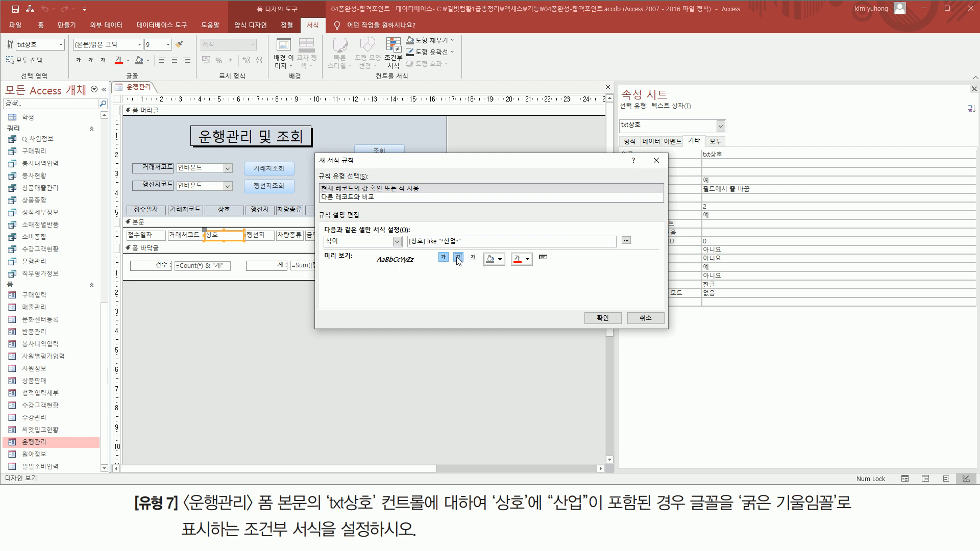
pyautogui.click(598, 318)
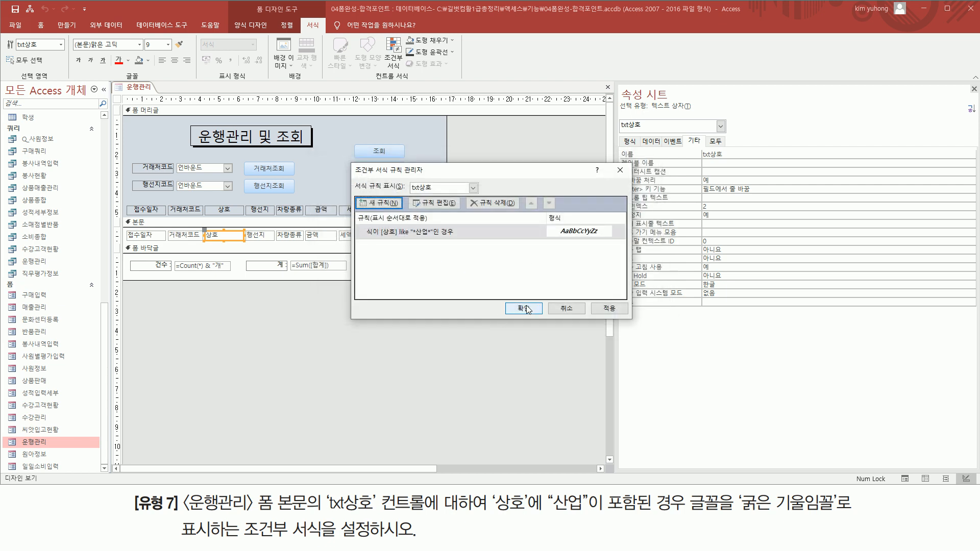
pyautogui.click(522, 306)
# Check the 상호 values containing "산업" in form view, and close the 운행관리 form without saving its design changes
pyautogui.click(304, 320)
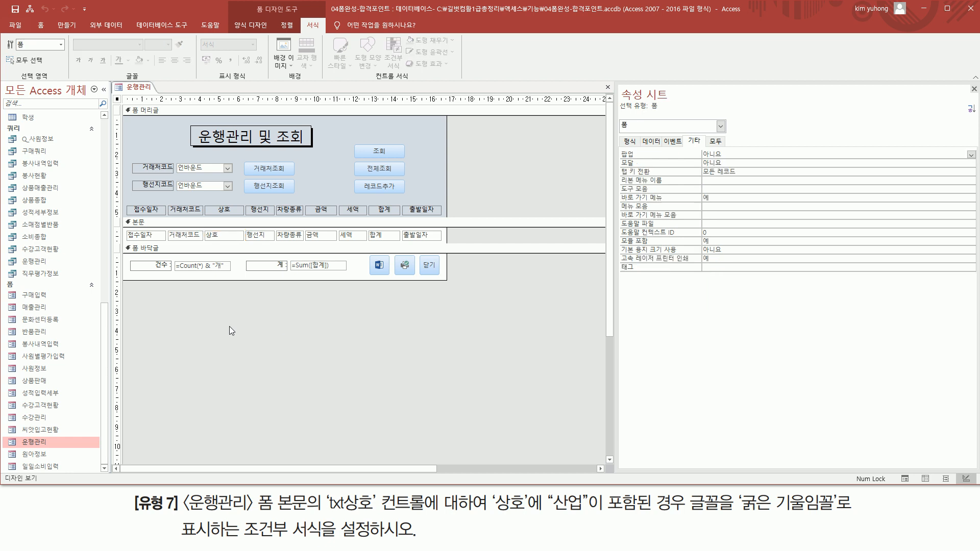
pyautogui.click(254, 24)
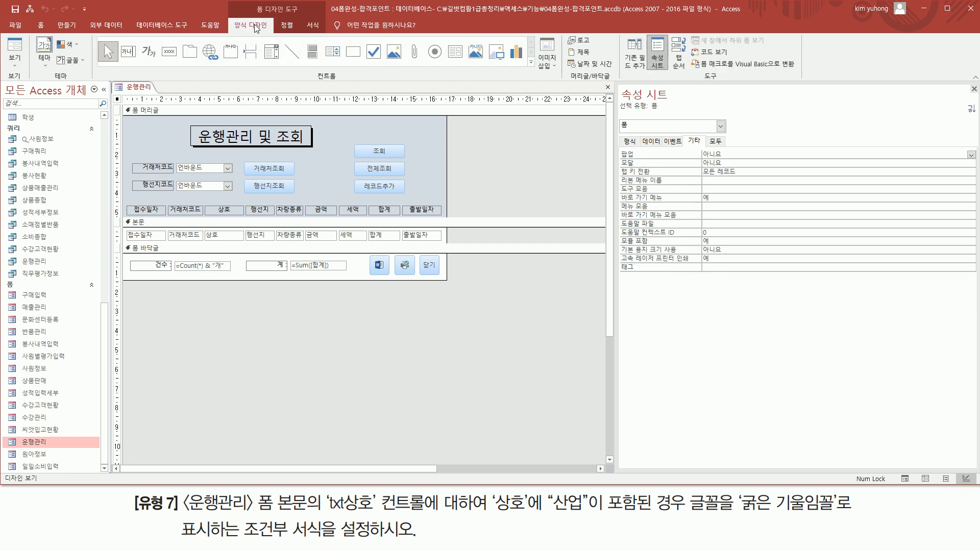
pyautogui.click(14, 48)
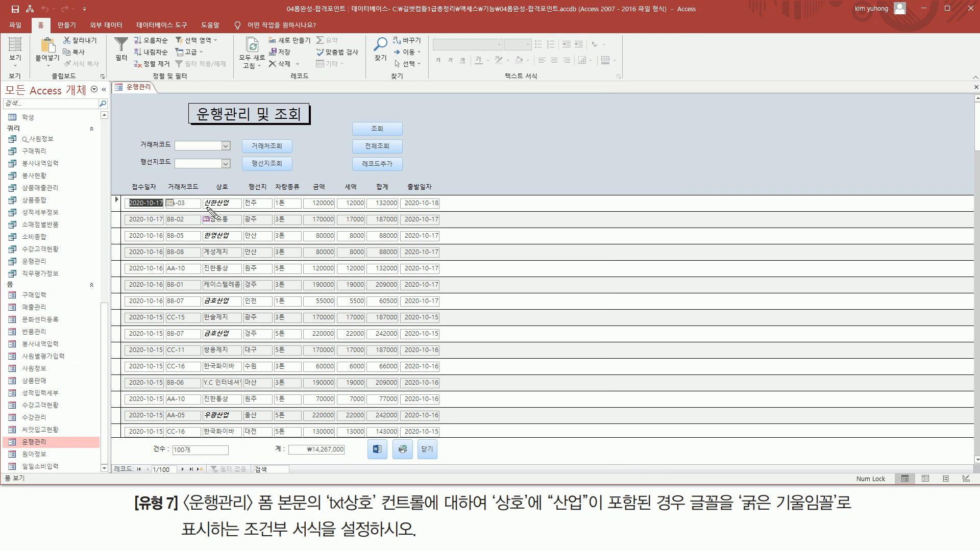
pyautogui.moveTo(204, 208); pyautogui.dragTo(237, 208)
pyautogui.moveTo(203, 240); pyautogui.dragTo(233, 240)
pyautogui.moveTo(205, 305); pyautogui.dragTo(232, 306)
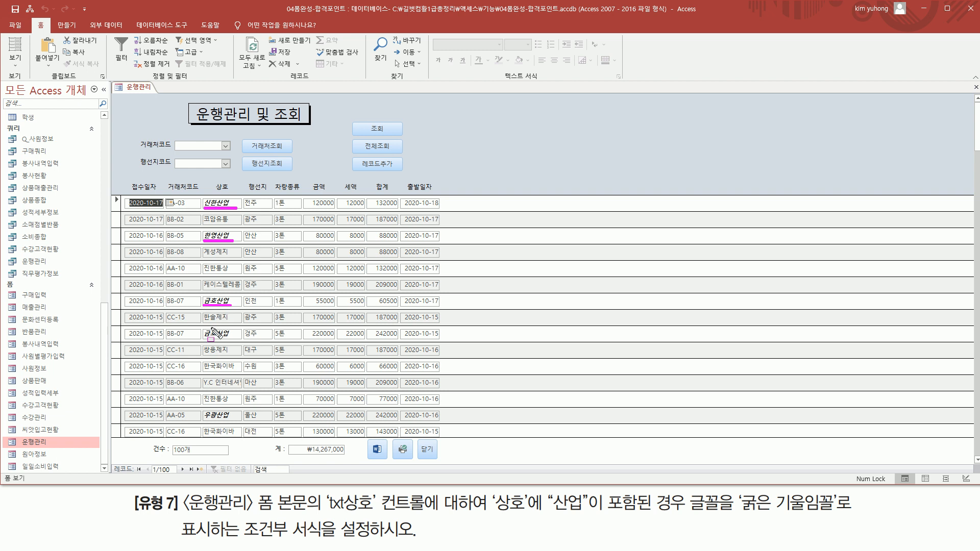
pyautogui.moveTo(203, 338); pyautogui.dragTo(239, 338)
pyautogui.press('Escape')
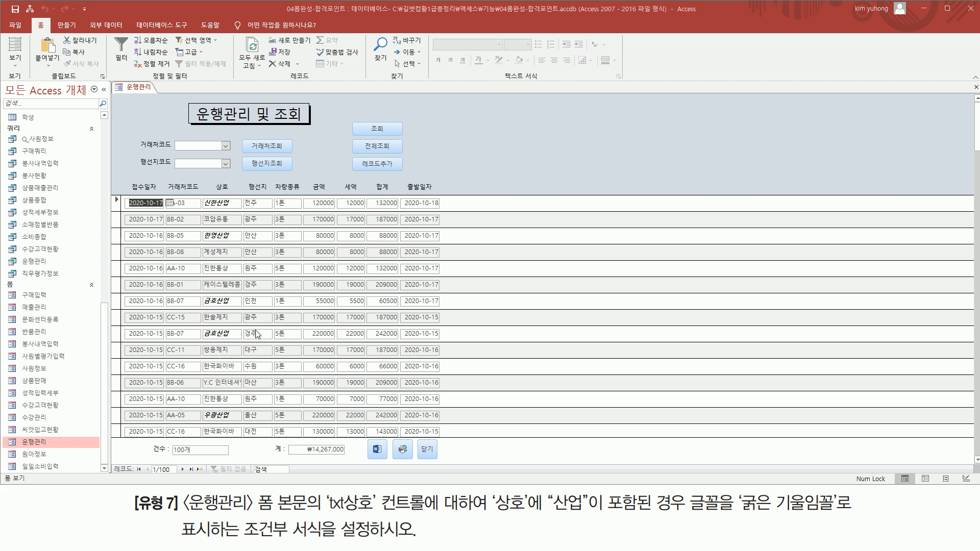
pyautogui.click(976, 88)
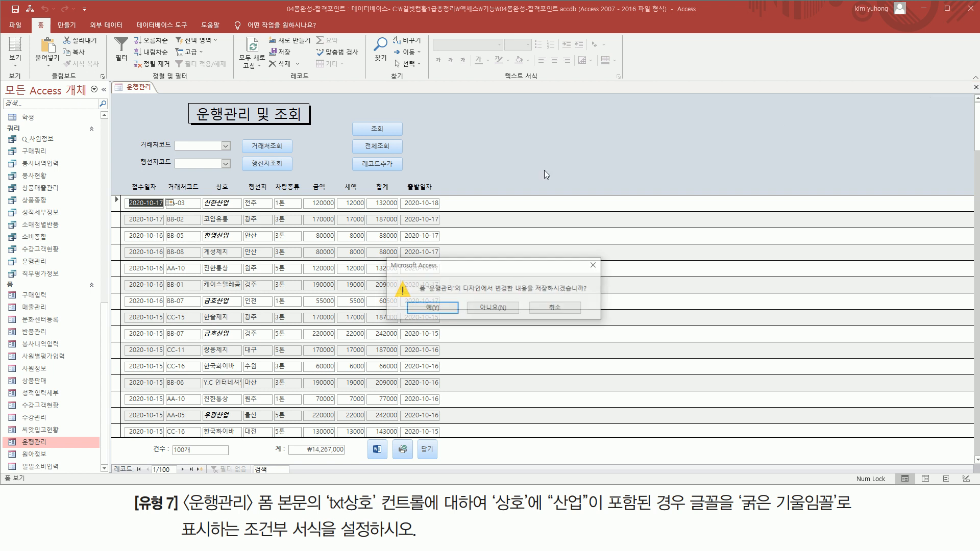
pyautogui.click(494, 306)
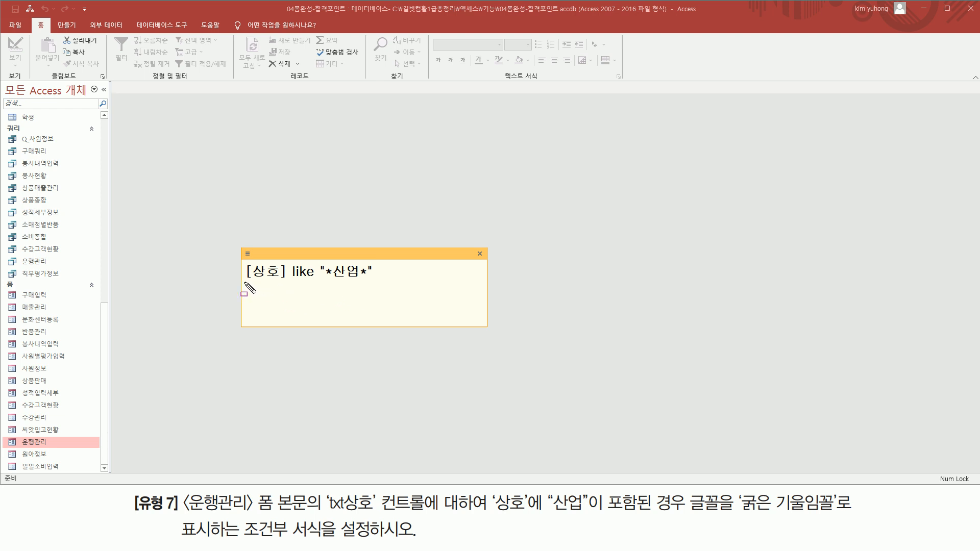
pyautogui.moveTo(244, 281); pyautogui.dragTo(283, 282)
pyautogui.moveTo(291, 281); pyautogui.dragTo(379, 281)
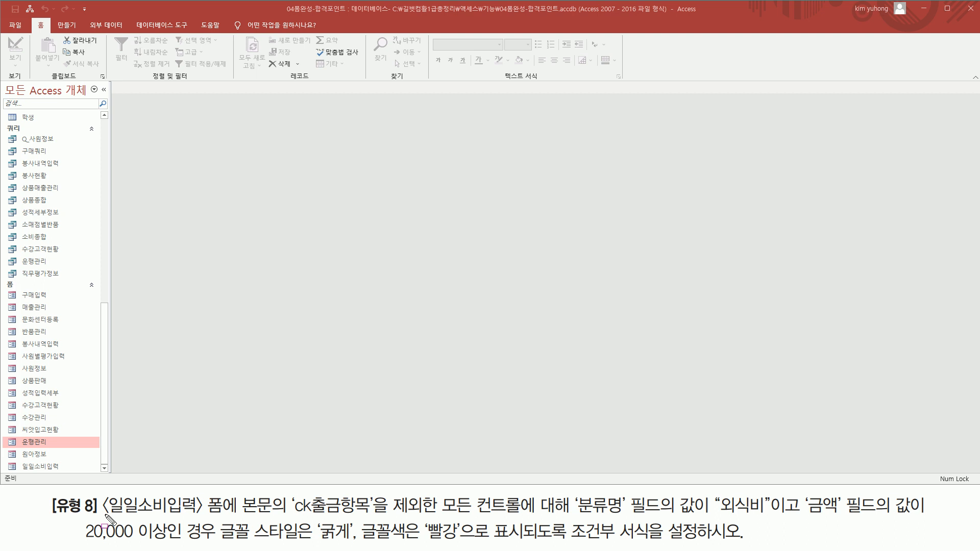
pyautogui.moveTo(103, 516); pyautogui.dragTo(199, 515)
pyautogui.moveTo(20, 461); pyautogui.dragTo(64, 475)
pyautogui.press('Escape')
# Open the 일일소비입력 form
pyautogui.click(59, 467)
pyautogui.doubleClick(47, 466)
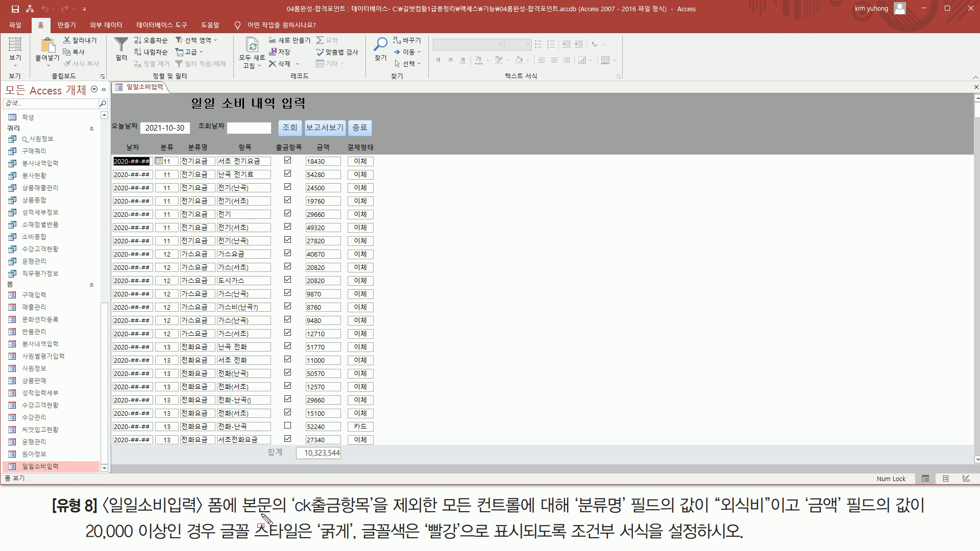
pyautogui.moveTo(293, 516)
pyautogui.mouseDown()
pyautogui.moveTo(434, 517)
pyautogui.moveTo(453, 508)
pyautogui.moveTo(924, 517)
pyautogui.mouseUp()
pyautogui.moveTo(78, 542); pyautogui.dragTo(209, 542)
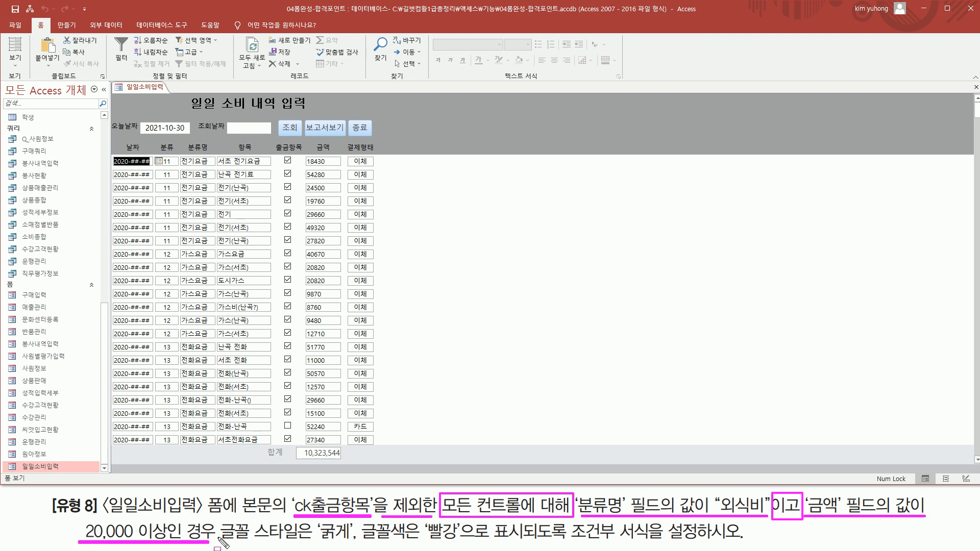
pyautogui.moveTo(320, 543); pyautogui.dragTo(354, 543)
pyautogui.moveTo(423, 542); pyautogui.dragTo(465, 542)
pyautogui.press('Escape')
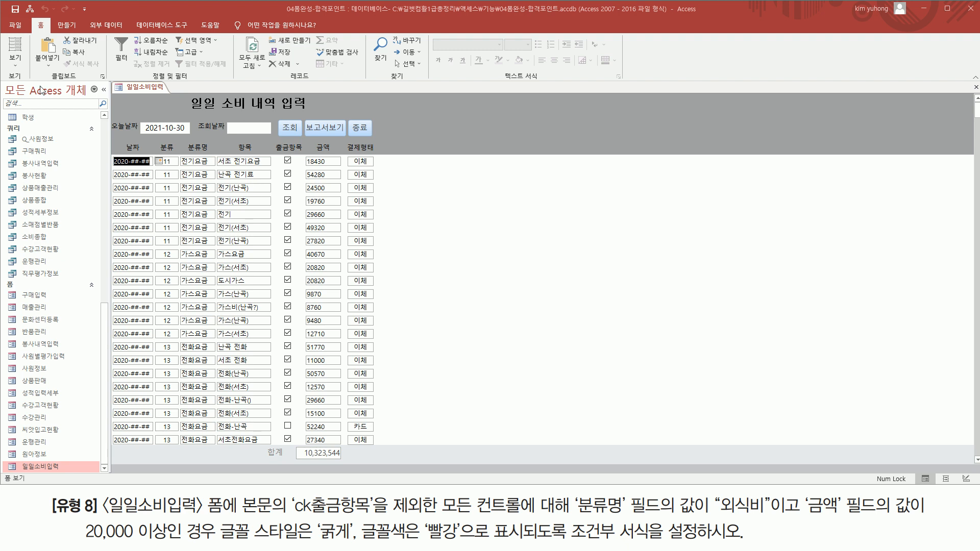
# Switch the 일일소비입력 form to design view and select all detail-section controls except the ck출금항목 check box
pyautogui.click(13, 63)
pyautogui.click(47, 133)
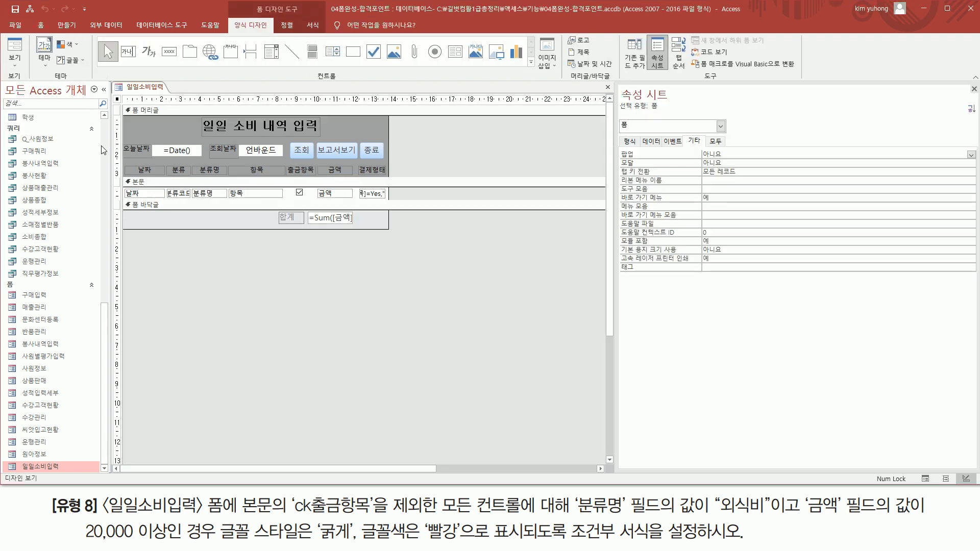
pyautogui.click(117, 193)
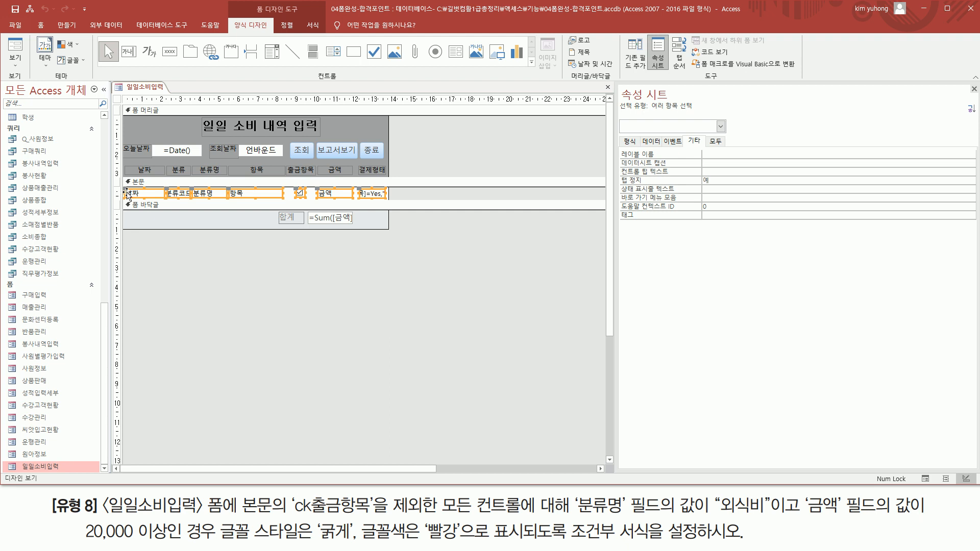
pyautogui.moveTo(292, 515); pyautogui.dragTo(434, 513)
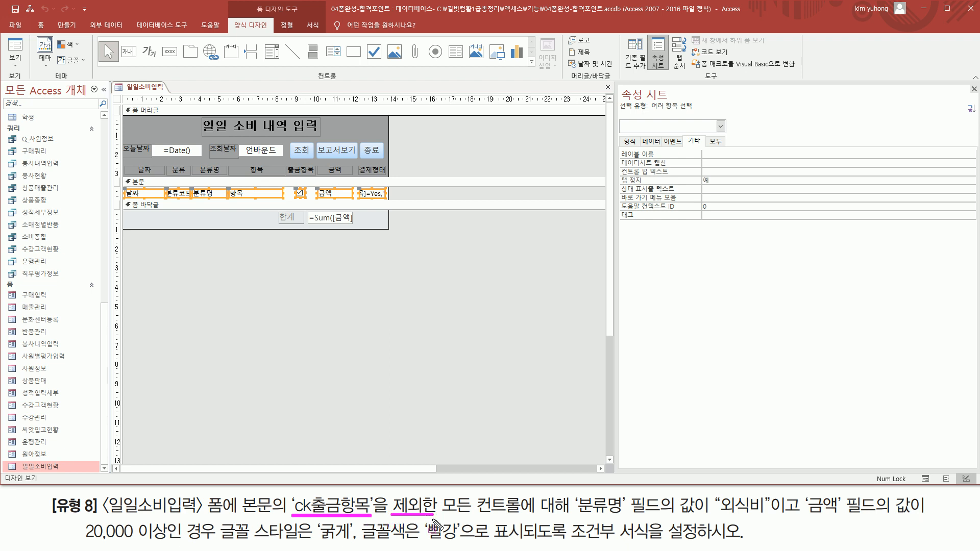
pyautogui.moveTo(293, 183); pyautogui.dragTo(308, 199)
pyautogui.press('Escape')
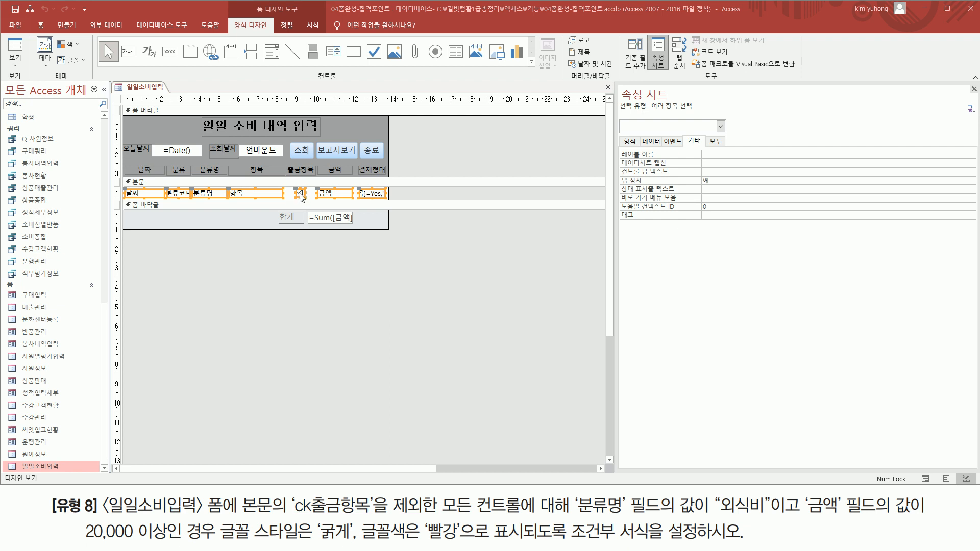
pyautogui.keyDown('shift'); pyautogui.click(300, 194); pyautogui.keyUp('shift')
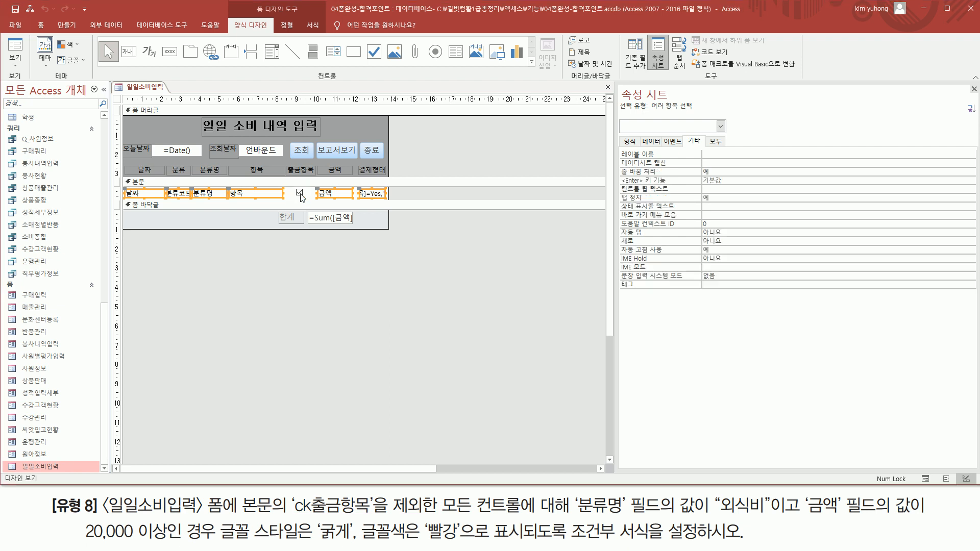
# Start a new conditional formatting rule for the selected detail controls with an expression (식이) as its condition
pyautogui.click(316, 28)
pyautogui.click(393, 57)
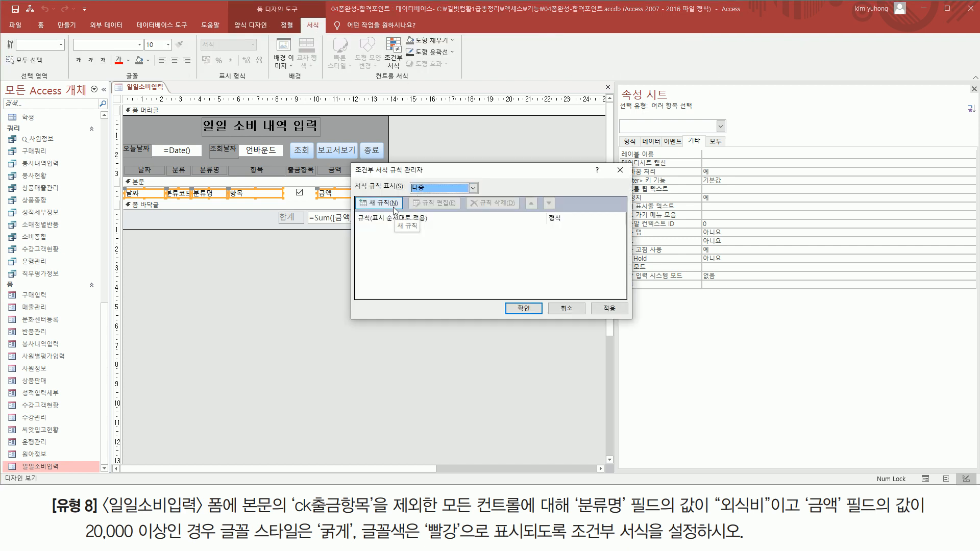
pyautogui.click(379, 204)
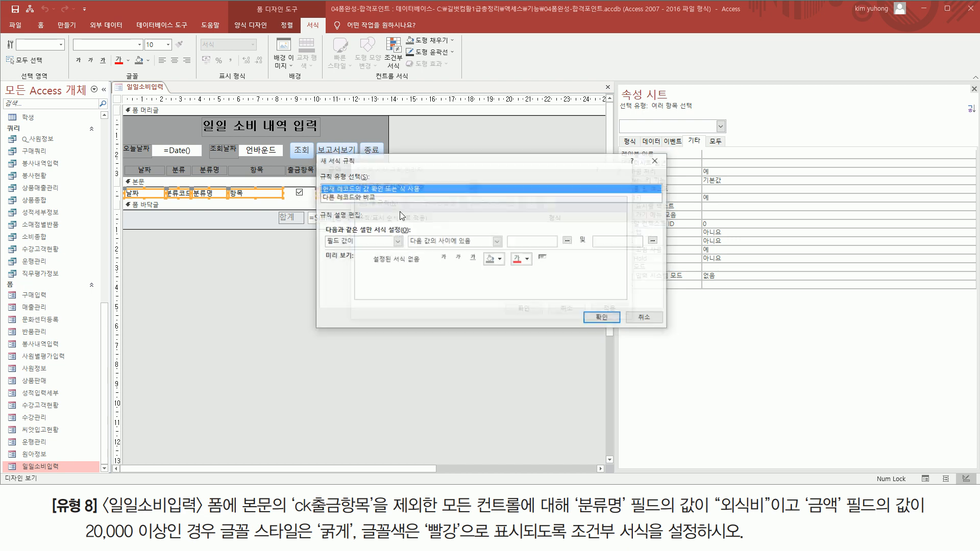
pyautogui.click(395, 243)
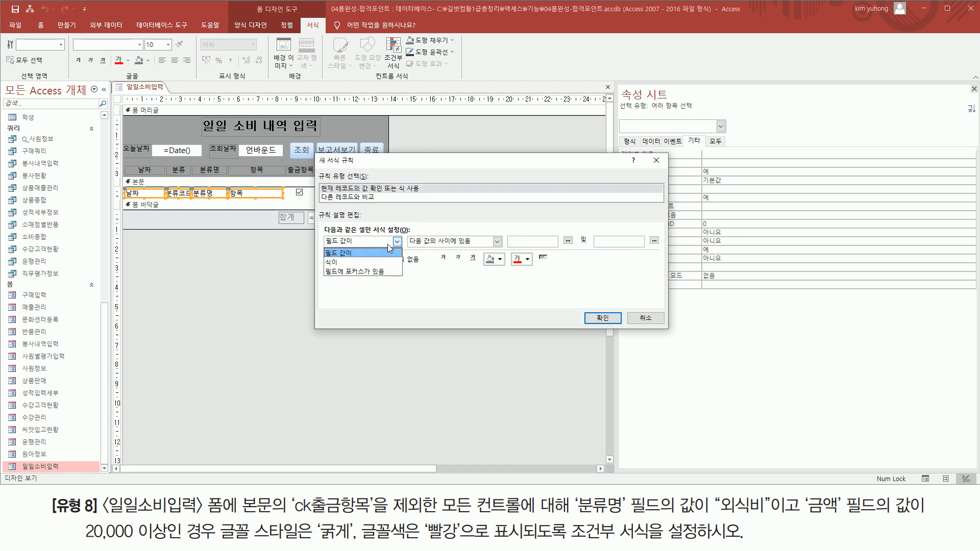
pyautogui.click(362, 262)
# Set the rule's expression to [분류명]="외식비" and [금액]>=20000
pyautogui.click(450, 244)
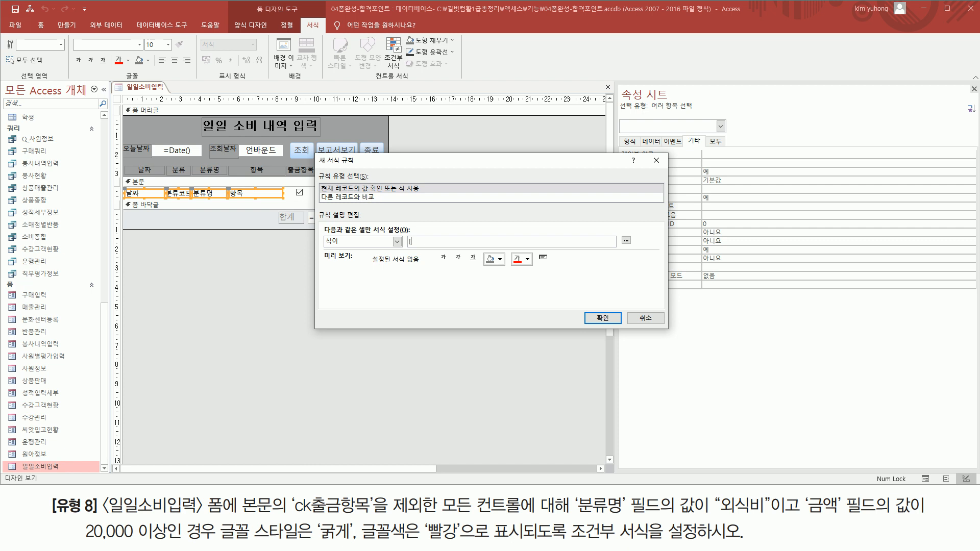
pyautogui.write('[분류며')
pyautogui.write(']="외식비" and [')
pyautogui.write('금액')
pyautogui.write(']>=20000')
pyautogui.doubleClick(512, 244)
pyautogui.click(513, 243)
# Format the rule with bold, red text and apply it to the selected detail controls
pyautogui.click(444, 258)
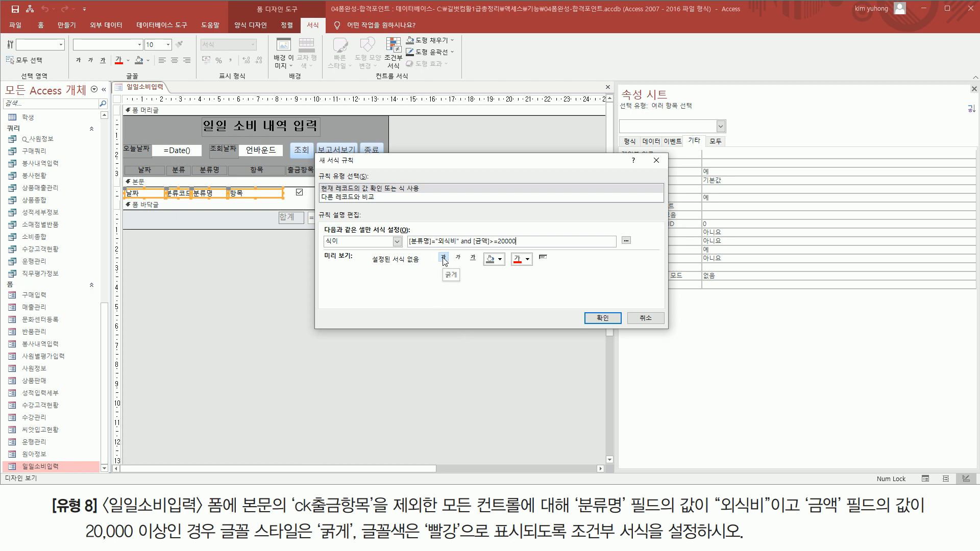
pyautogui.click(517, 259)
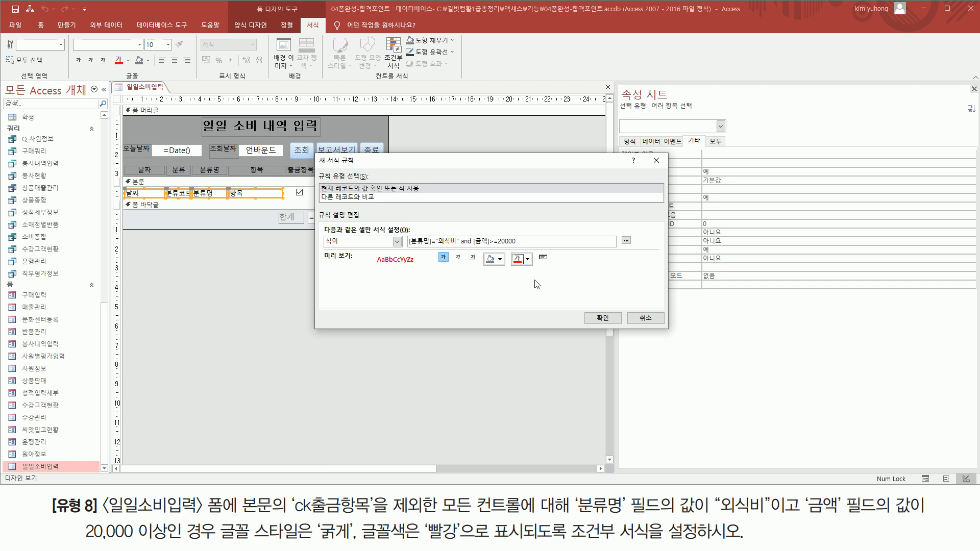
pyautogui.click(603, 318)
pyautogui.click(520, 311)
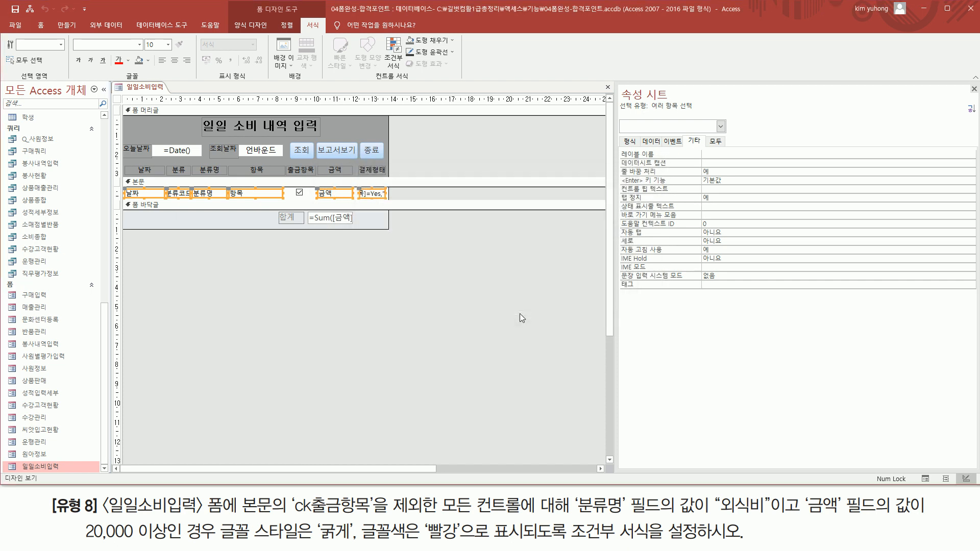
# Display the 일일소비입력 form in form view to check its conditional formatting
pyautogui.click(275, 292)
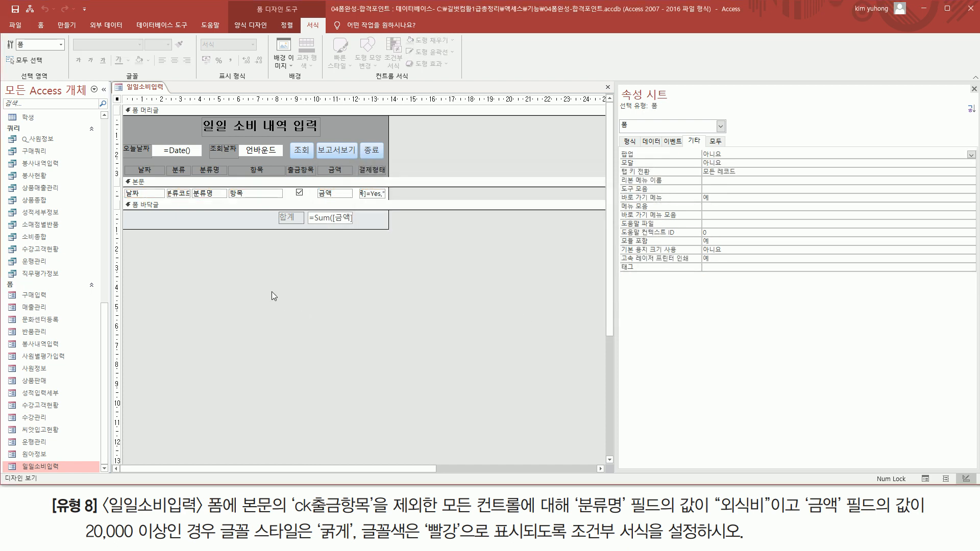
pyautogui.click(254, 26)
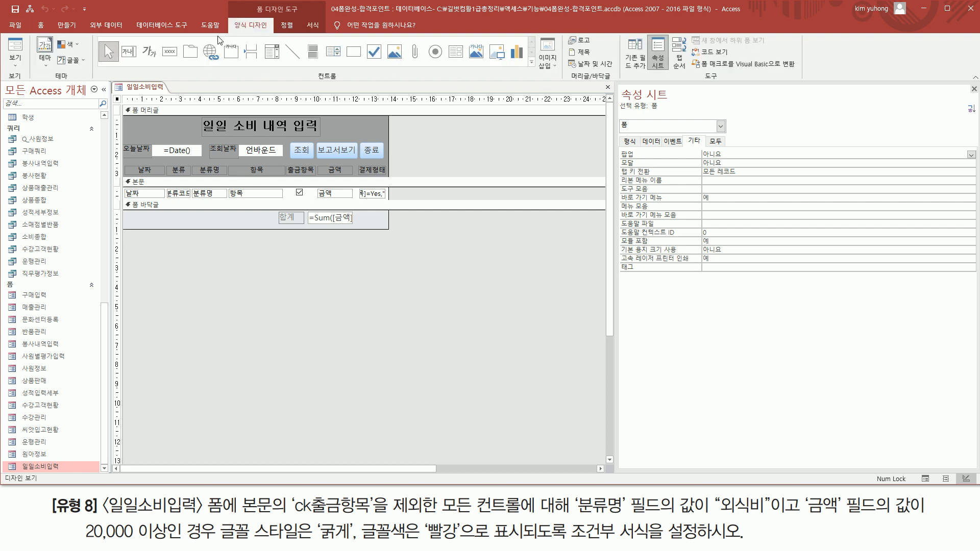
pyautogui.click(15, 48)
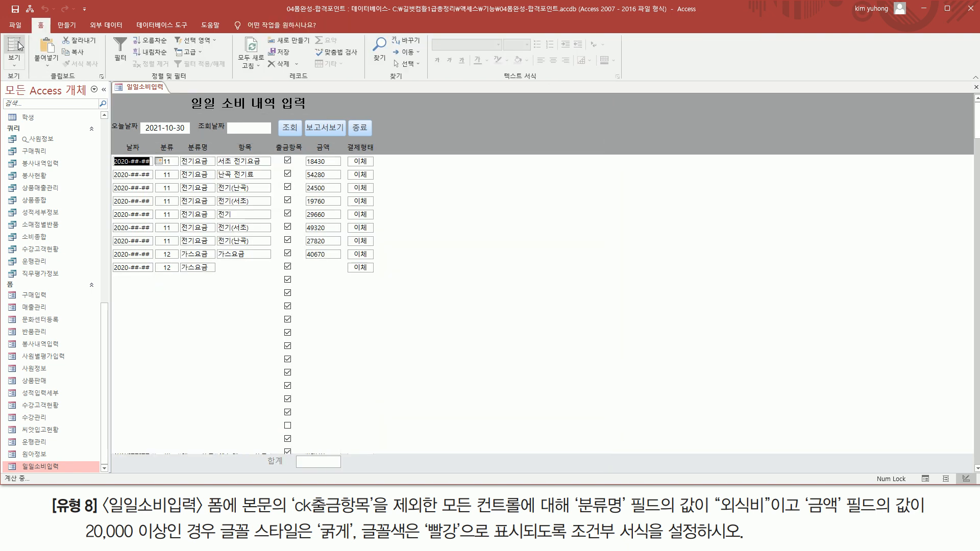
# Examine the 외식비 records in the 일일소비입력 form to check which rows are formatted
pyautogui.scroll(-7, 275, 224)
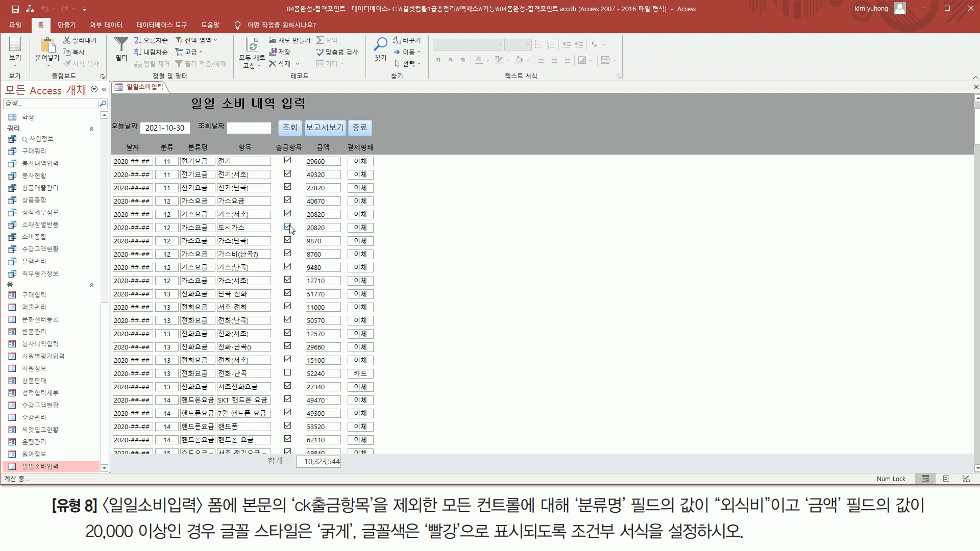
pyautogui.scroll(3, 280, 235)
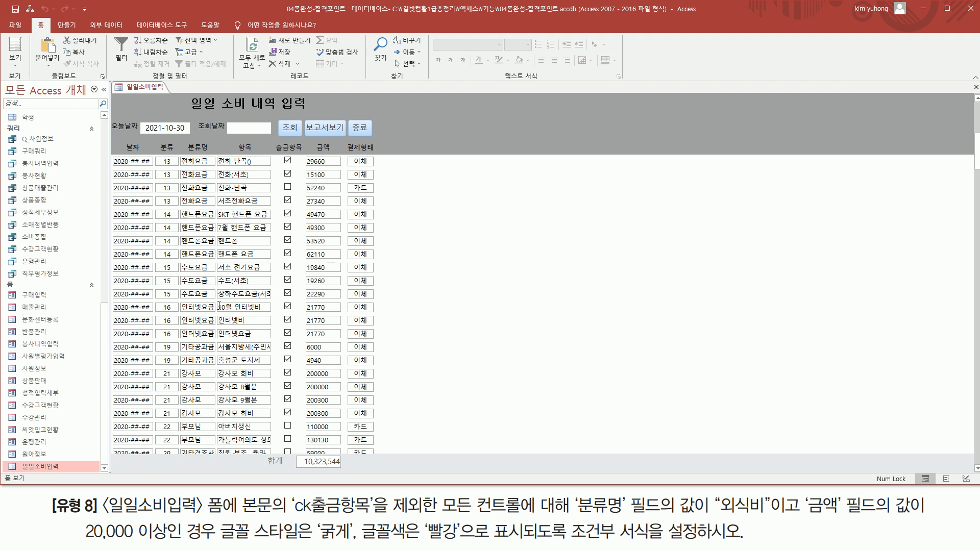
pyautogui.scroll(-8, 215, 299)
pyautogui.scroll(-10, 245, 306)
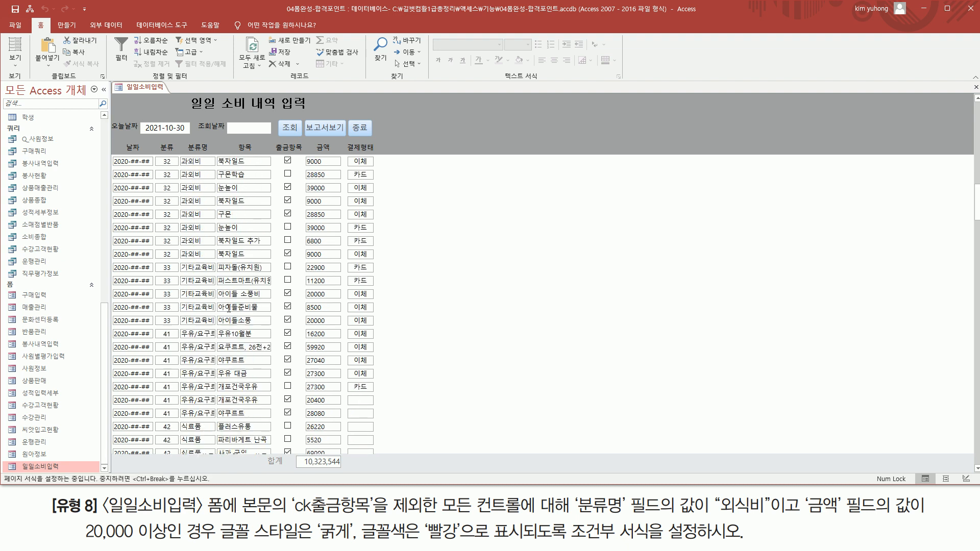
pyautogui.scroll(-4, 235, 317)
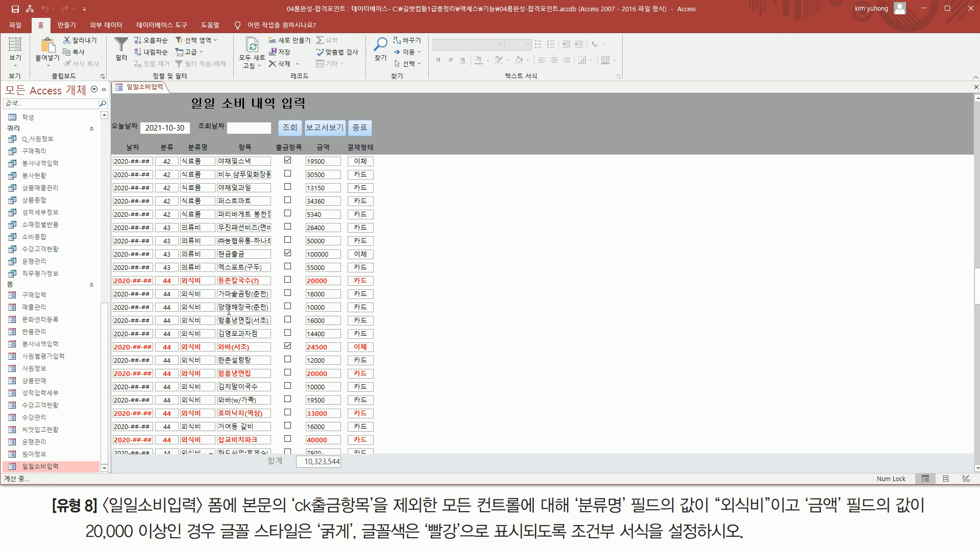
pyautogui.scroll(-1, 227, 310)
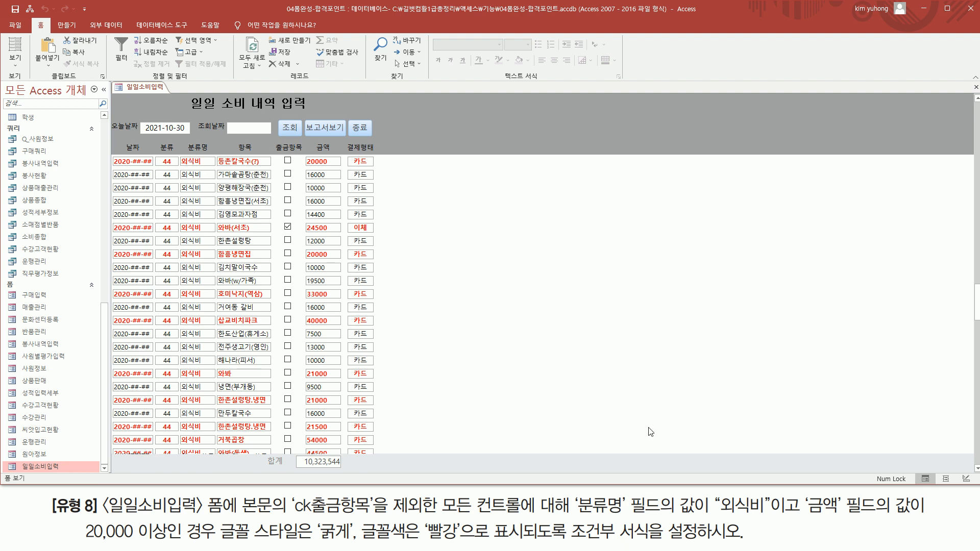
pyautogui.click(192, 162)
pyautogui.keyDown('shift'); pyautogui.click(308, 160); pyautogui.keyUp('shift')
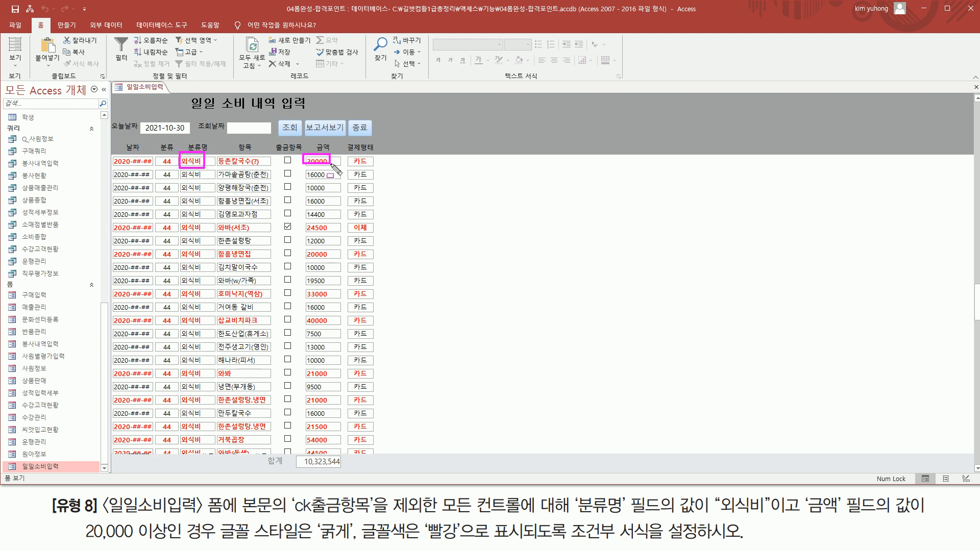
pyautogui.moveTo(180, 223); pyautogui.dragTo(208, 232)
pyautogui.moveTo(301, 224); pyautogui.dragTo(337, 236)
pyautogui.moveTo(177, 249); pyautogui.dragTo(207, 254)
pyautogui.moveTo(302, 247); pyautogui.dragTo(335, 257)
pyautogui.moveTo(184, 169); pyautogui.dragTo(200, 220)
pyautogui.moveTo(305, 168); pyautogui.dragTo(329, 221)
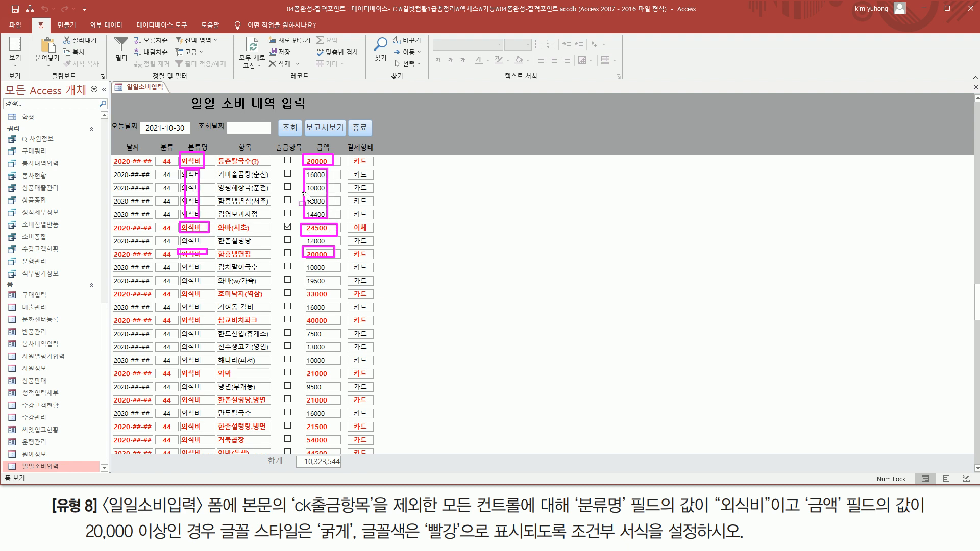
pyautogui.press('Escape')
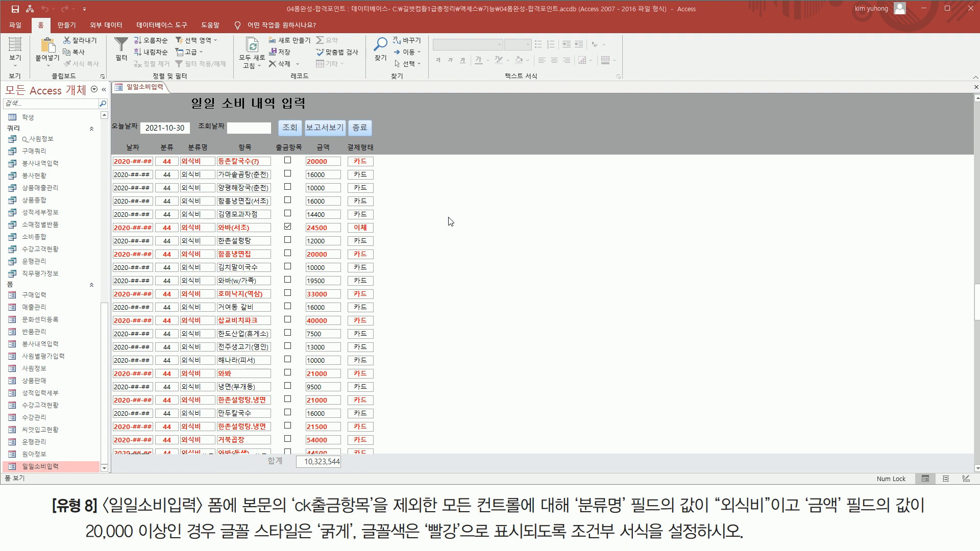
# Close the 일일소비입력 form and save its design changes
pyautogui.click(976, 88)
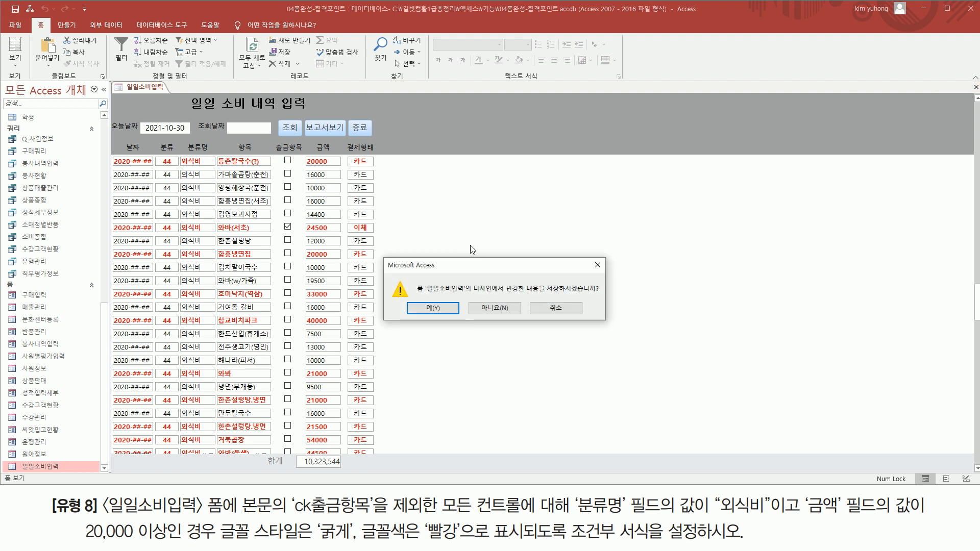
pyautogui.click(432, 309)
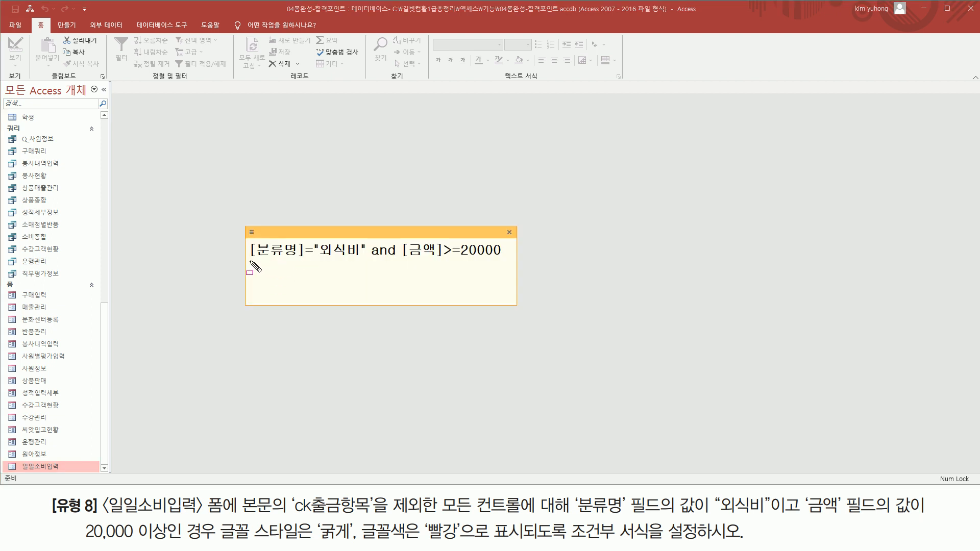
pyautogui.moveTo(249, 261); pyautogui.dragTo(505, 261)
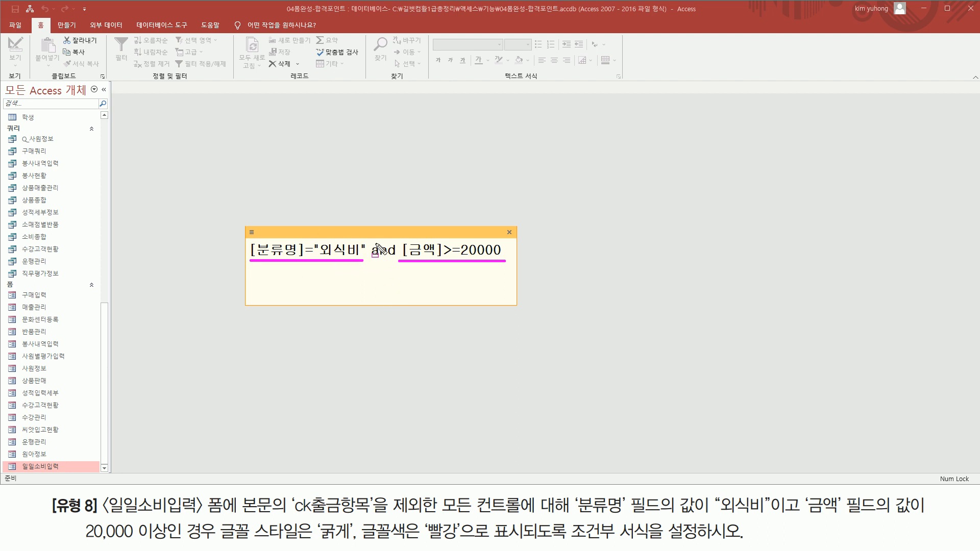
pyautogui.moveTo(369, 240); pyautogui.dragTo(399, 269)
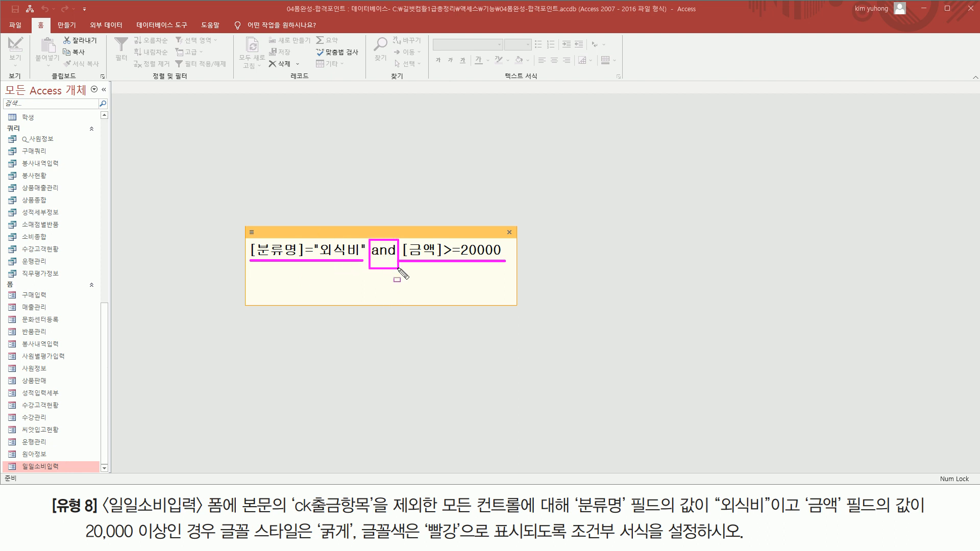
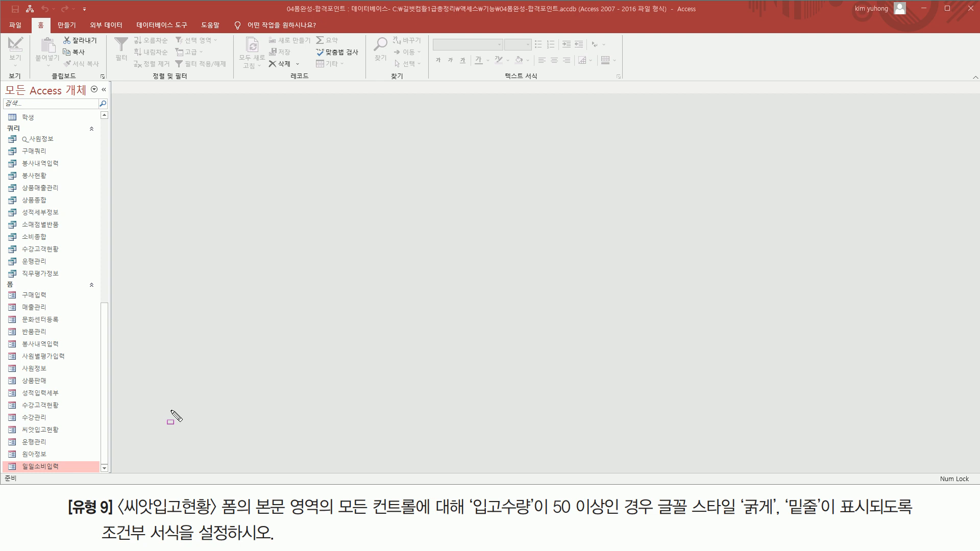
pyautogui.moveTo(118, 517)
pyautogui.mouseDown()
pyautogui.moveTo(222, 517)
pyautogui.moveTo(230, 493)
pyautogui.moveTo(218, 493)
pyautogui.mouseUp()
pyautogui.press('Escape')
# Open the 씨앗입고현황 form
pyautogui.click(58, 430)
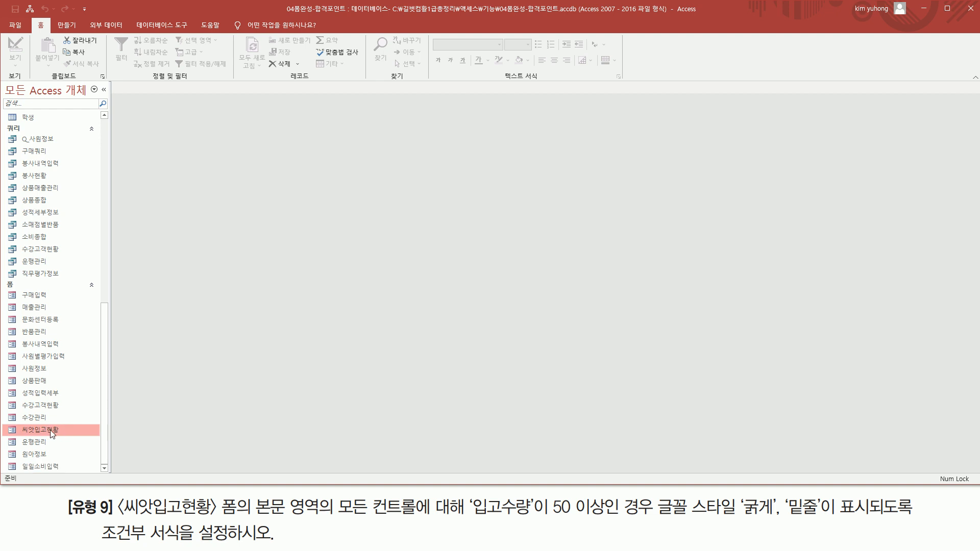
pyautogui.doubleClick(50, 430)
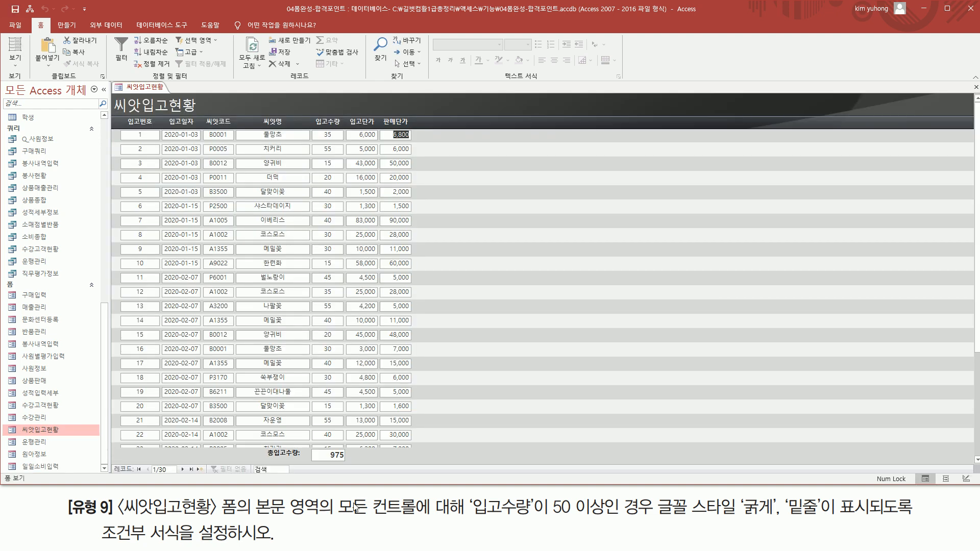
pyautogui.moveTo(257, 517); pyautogui.dragTo(465, 524)
pyautogui.moveTo(656, 519); pyautogui.dragTo(898, 520)
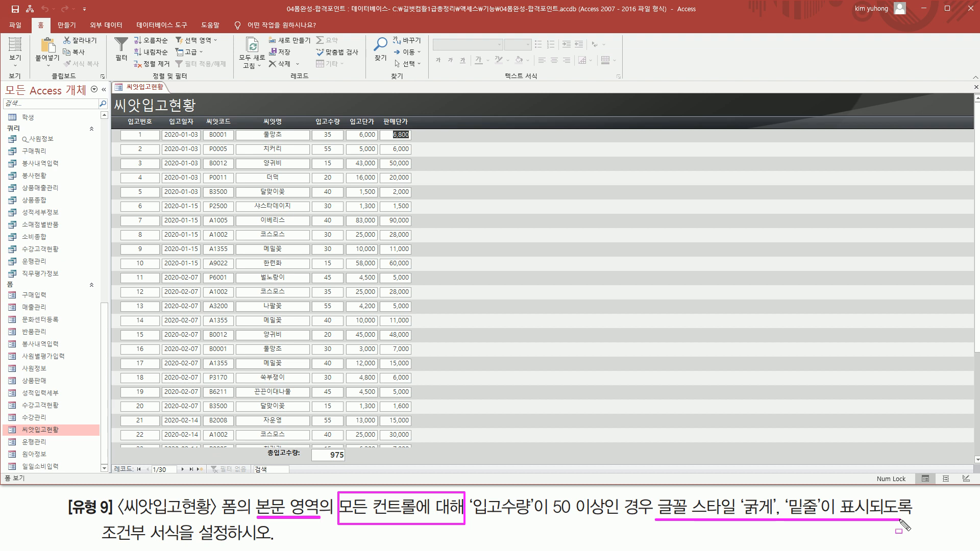
pyautogui.moveTo(474, 519); pyautogui.dragTo(530, 518)
pyautogui.moveTo(322, 127); pyautogui.dragTo(340, 450)
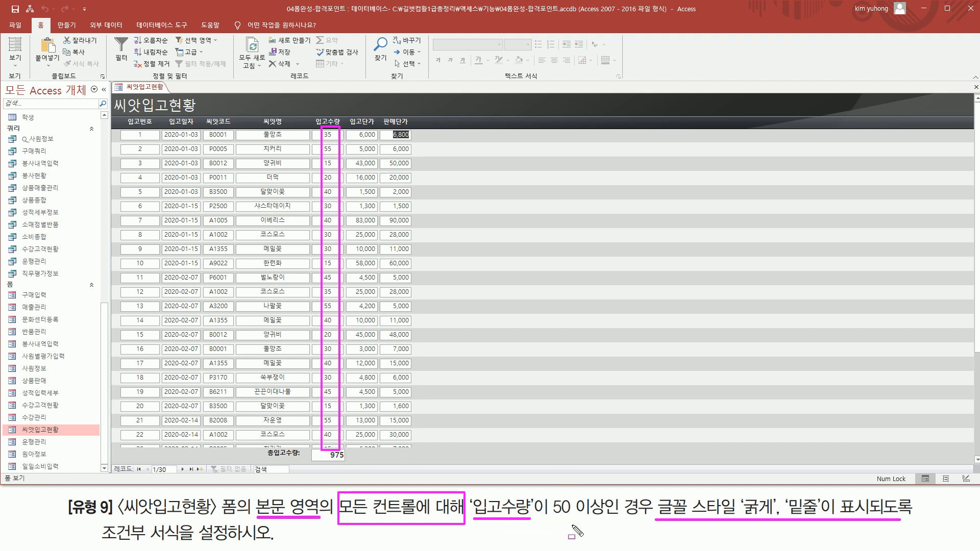
pyautogui.moveTo(553, 517); pyautogui.dragTo(606, 518)
pyautogui.press('Escape')
# Switch the 씨앗입고현황 form to design view and select all controls in its detail (본문) section
pyautogui.rightClick(148, 88)
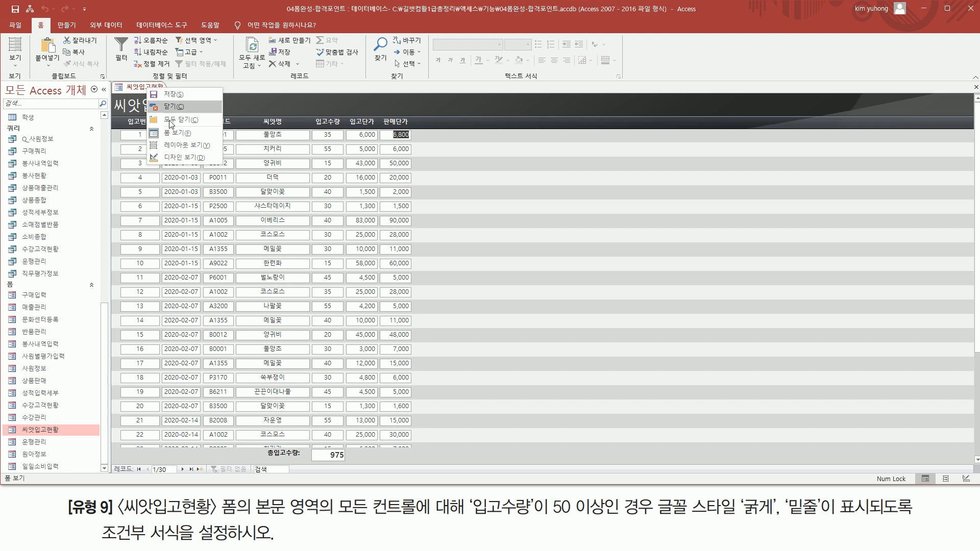
pyautogui.click(181, 157)
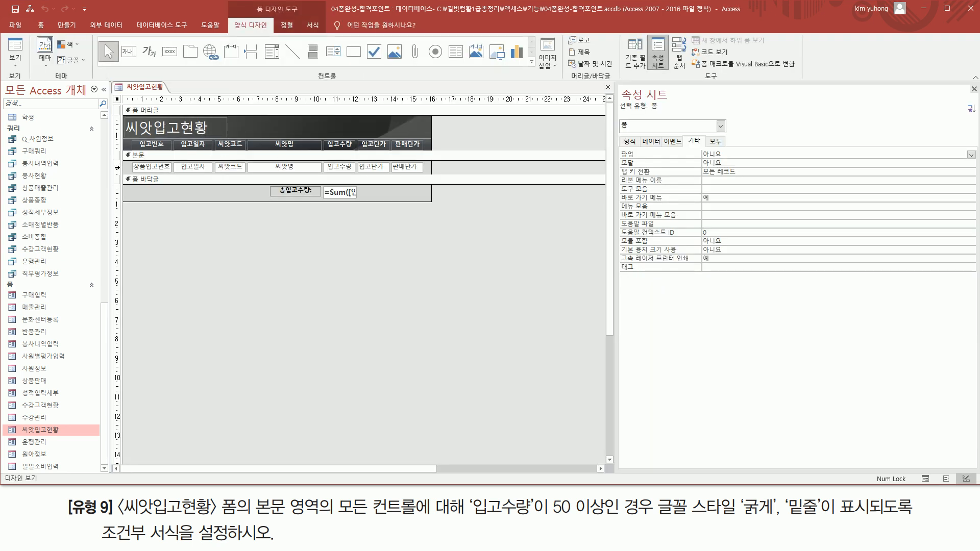
pyautogui.click(117, 167)
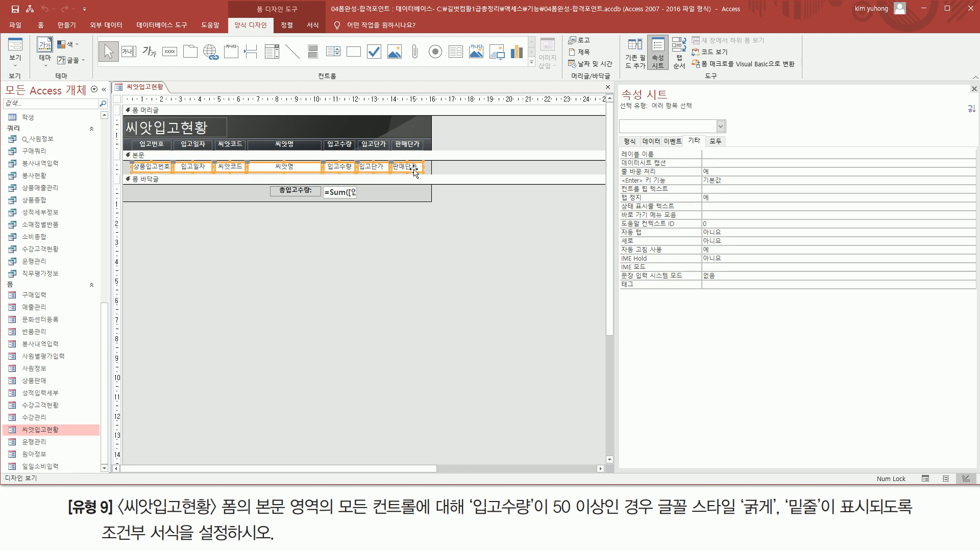
# Create a new conditional formatting rule for the selected 씨앗입고현황 detail controls, using an expression (식이) as its condition
pyautogui.click(309, 25)
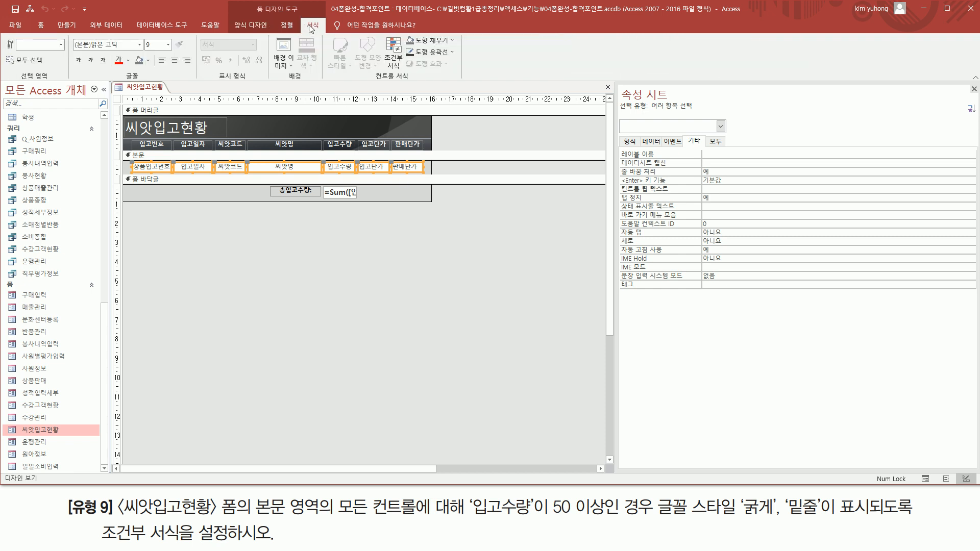
pyautogui.click(395, 50)
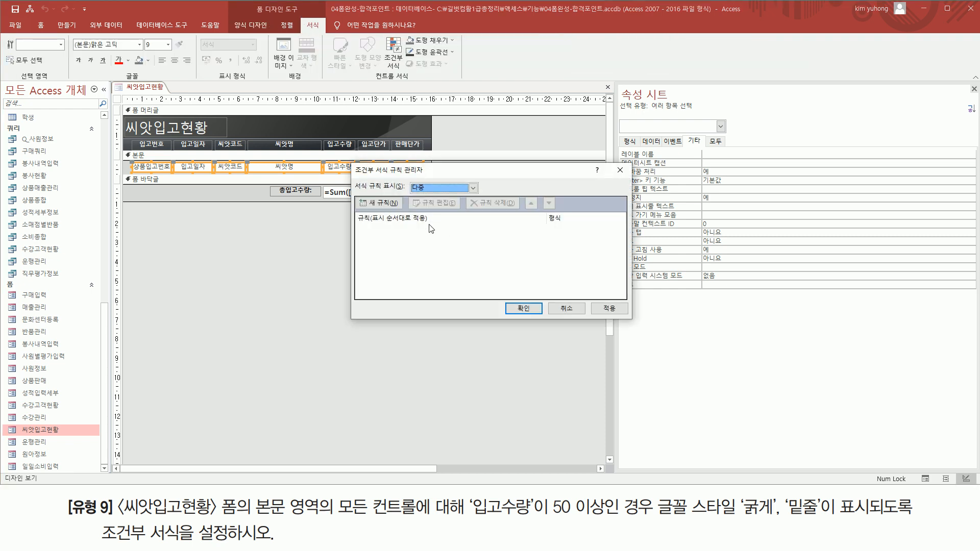
pyautogui.click(380, 204)
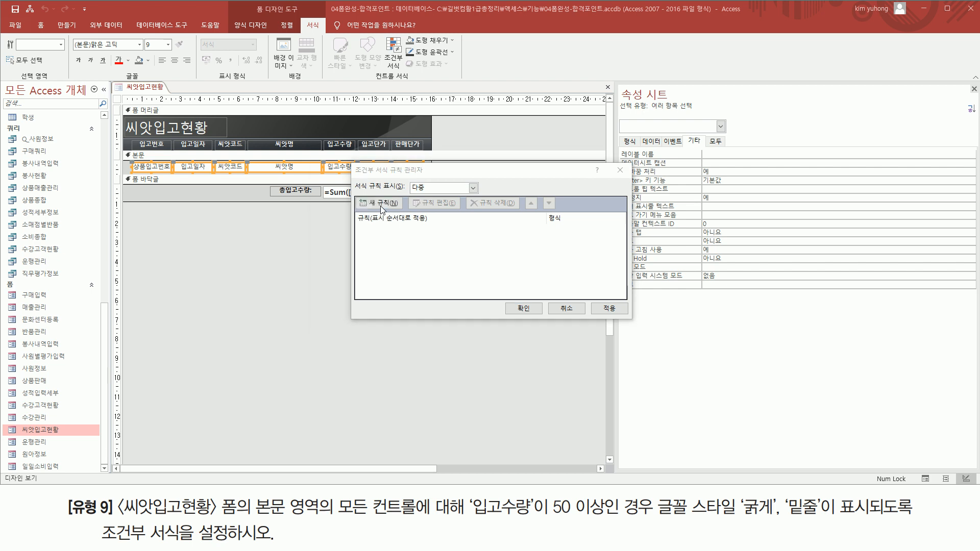
pyautogui.click(361, 242)
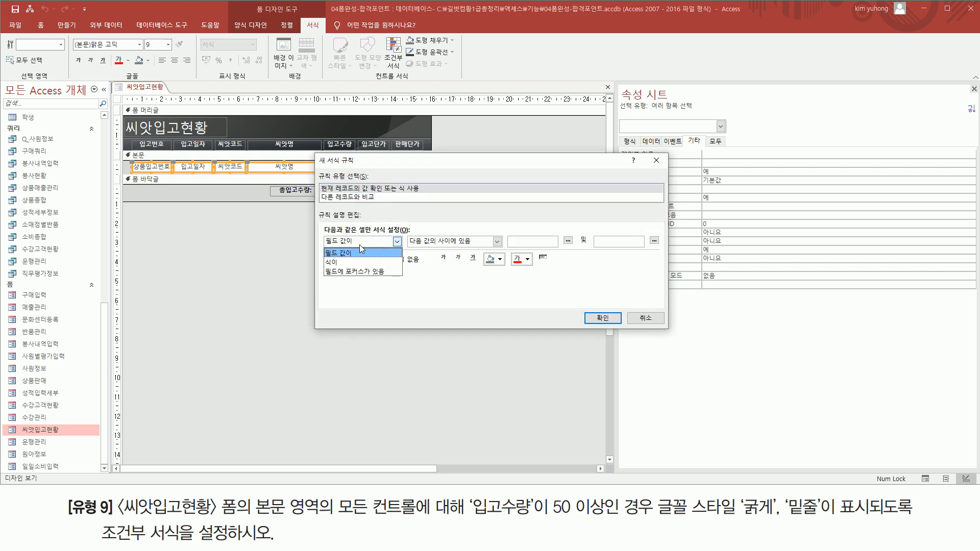
pyautogui.click(350, 262)
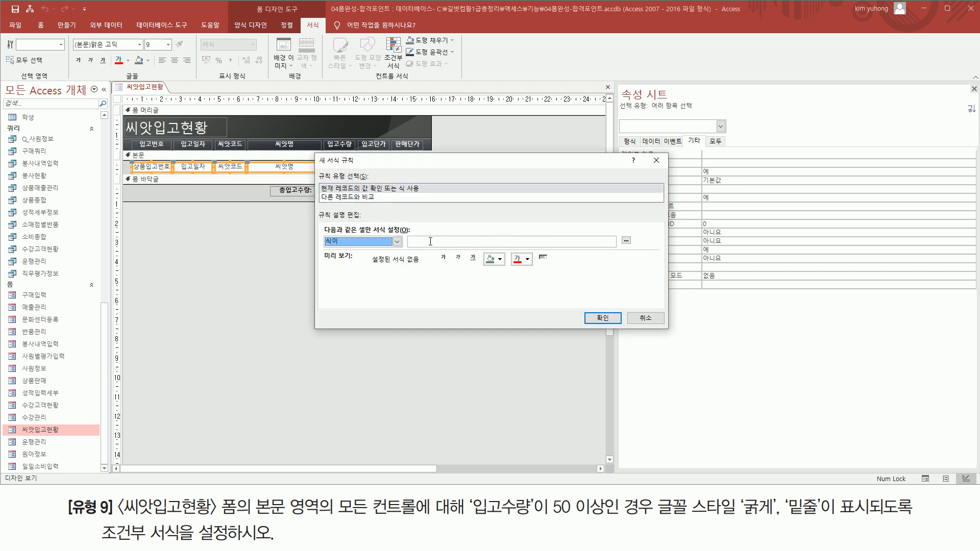
# Set the rule's expression to [입고수량]>=50
pyautogui.click(430, 241)
pyautogui.write('[이')
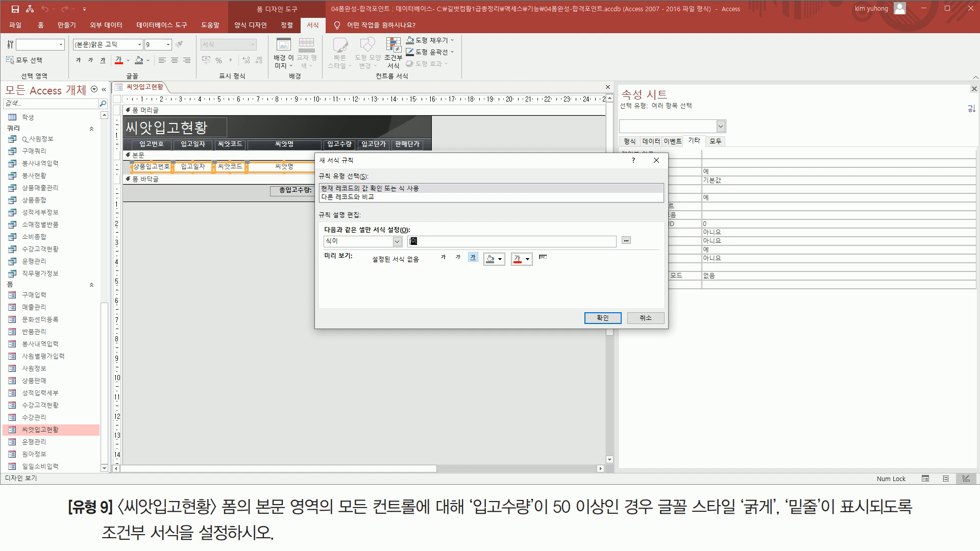
pyautogui.write('입ㄱ')
pyautogui.write('수량')
# Format the rule with bold, underlined text and apply it to the selected detail controls
pyautogui.click(444, 258)
pyautogui.click(473, 258)
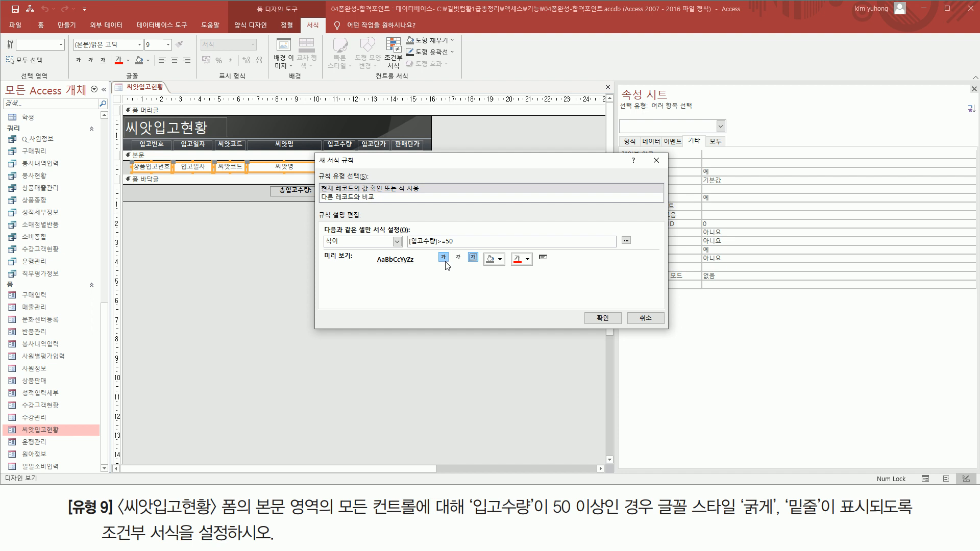
pyautogui.click(612, 318)
pyautogui.click(524, 308)
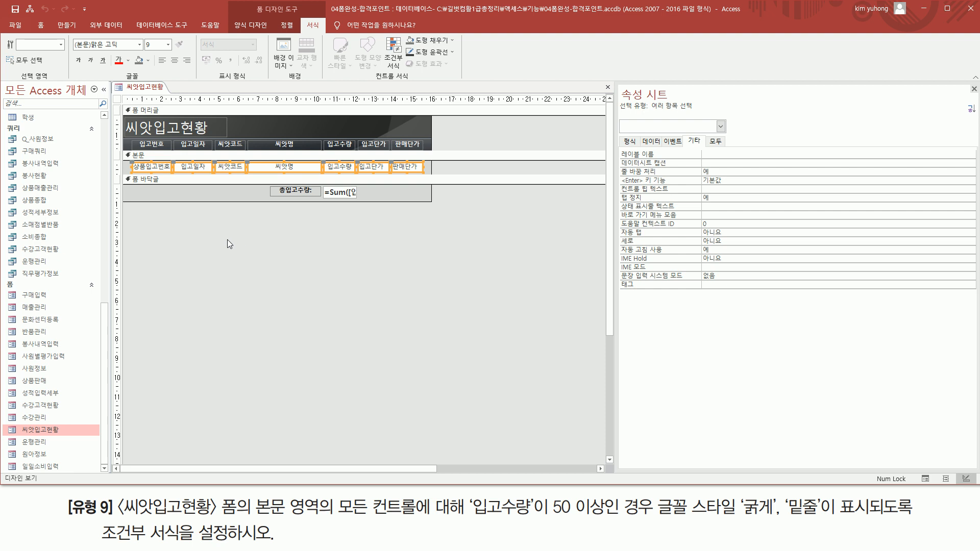
# Display the 씨앗입고현황 form in form view to check its conditional formatting
pyautogui.click(253, 238)
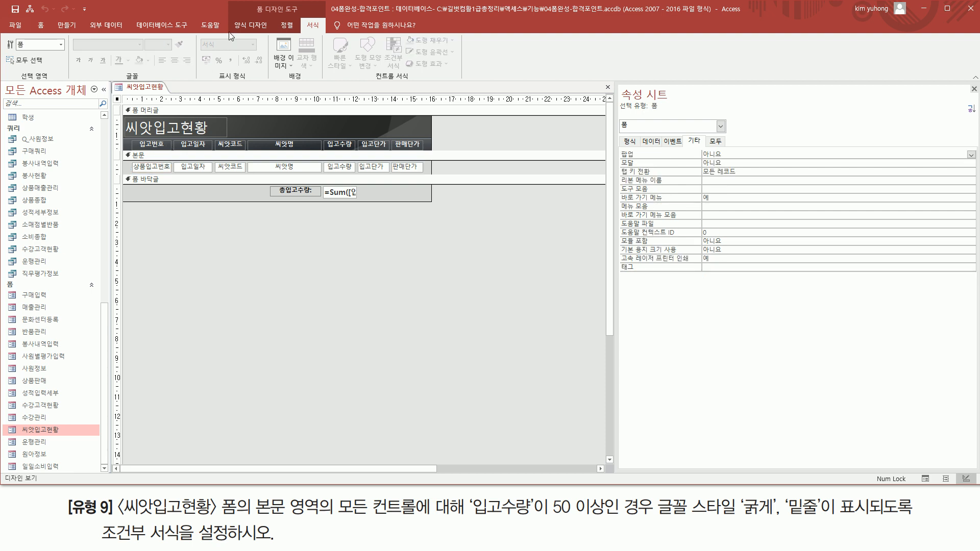
pyautogui.click(251, 25)
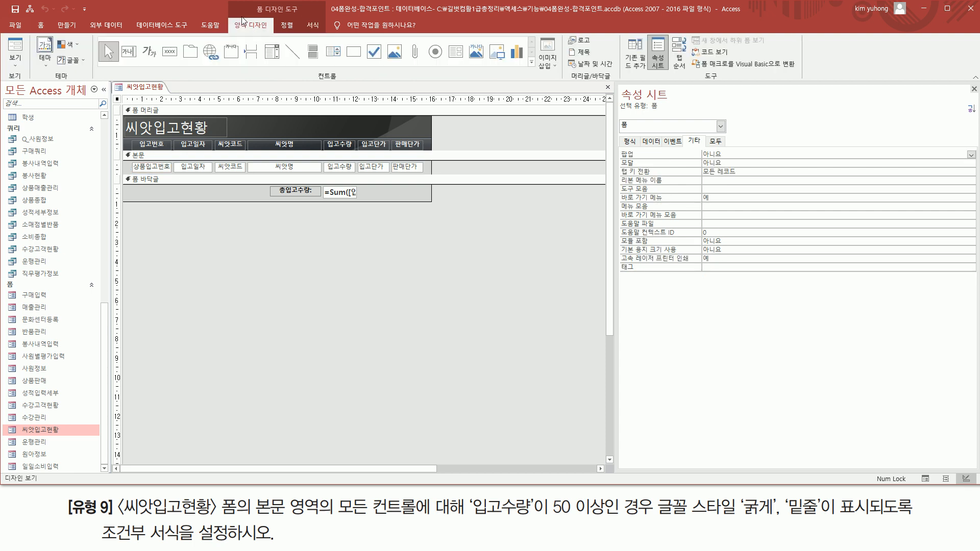
pyautogui.click(16, 48)
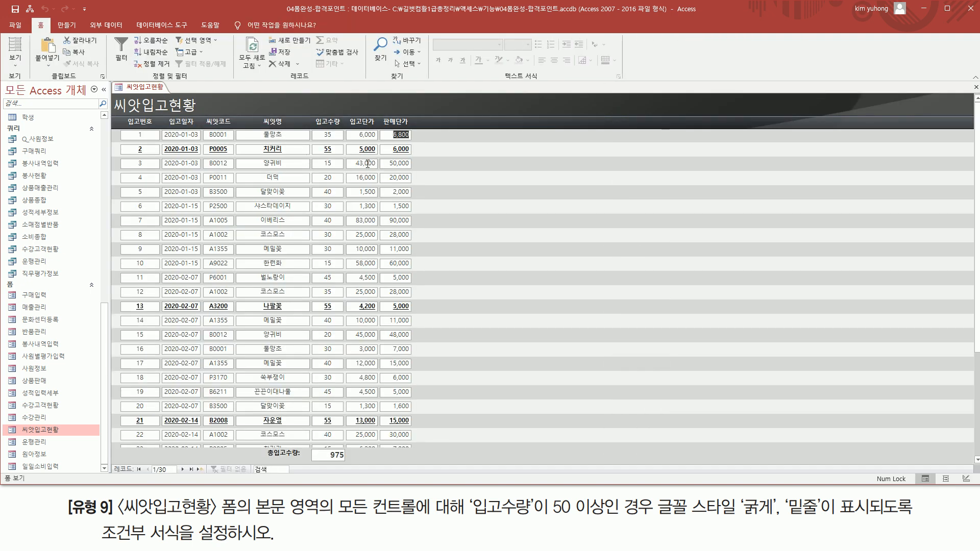
pyautogui.moveTo(317, 142); pyautogui.dragTo(340, 157)
pyautogui.moveTo(317, 300); pyautogui.dragTo(341, 312)
pyautogui.moveTo(125, 311); pyautogui.dragTo(411, 302)
pyautogui.press('Escape')
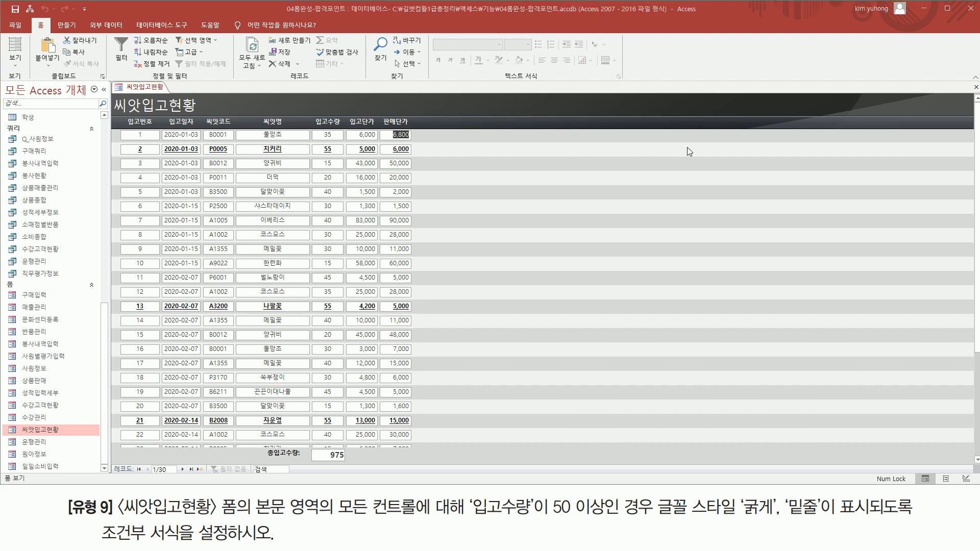
# Close the 씨앗입고현황 form and save its design changes
pyautogui.click(976, 88)
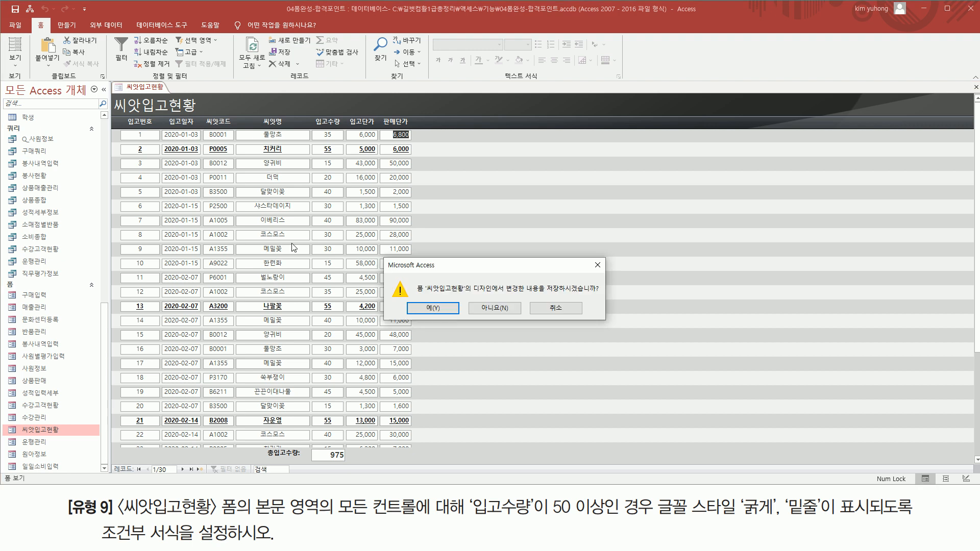
pyautogui.click(432, 308)
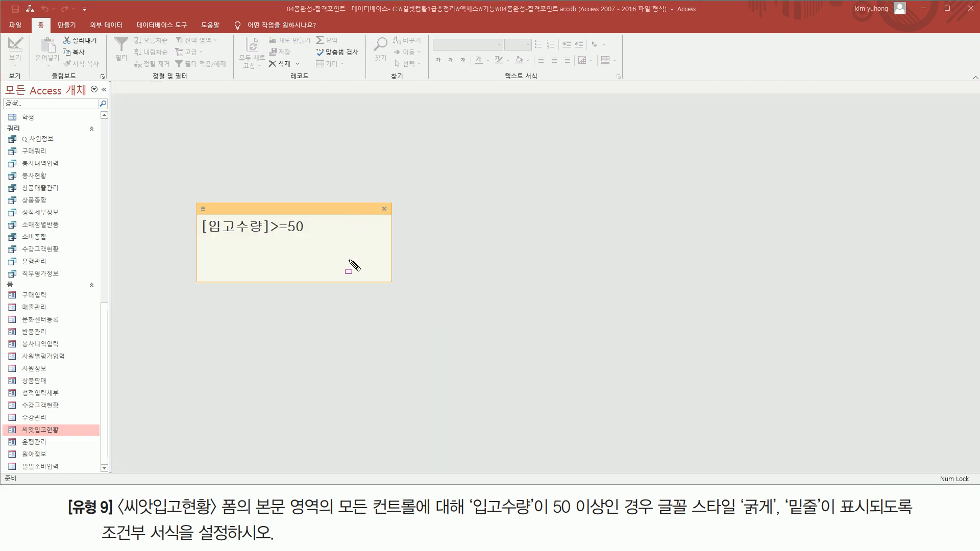
pyautogui.moveTo(200, 237); pyautogui.dragTo(318, 238)
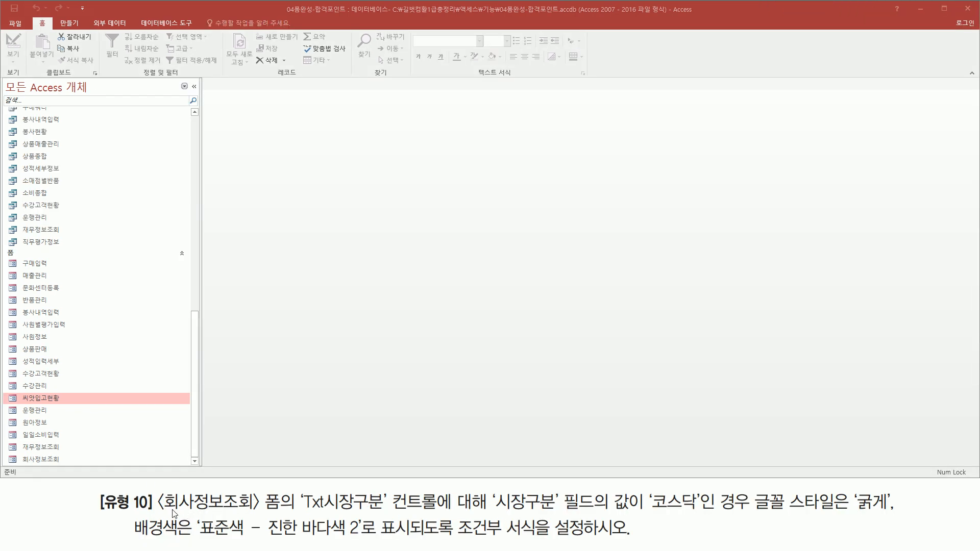
pyautogui.moveTo(157, 514)
pyautogui.mouseDown()
pyautogui.moveTo(262, 515)
pyautogui.moveTo(282, 511)
pyautogui.moveTo(282, 493)
pyautogui.mouseUp()
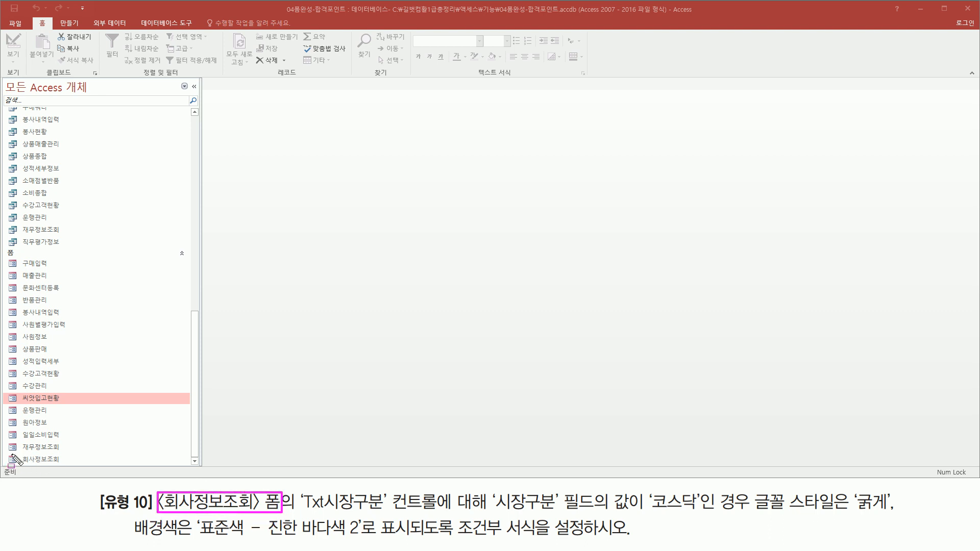
pyautogui.moveTo(13, 455); pyautogui.dragTo(87, 464)
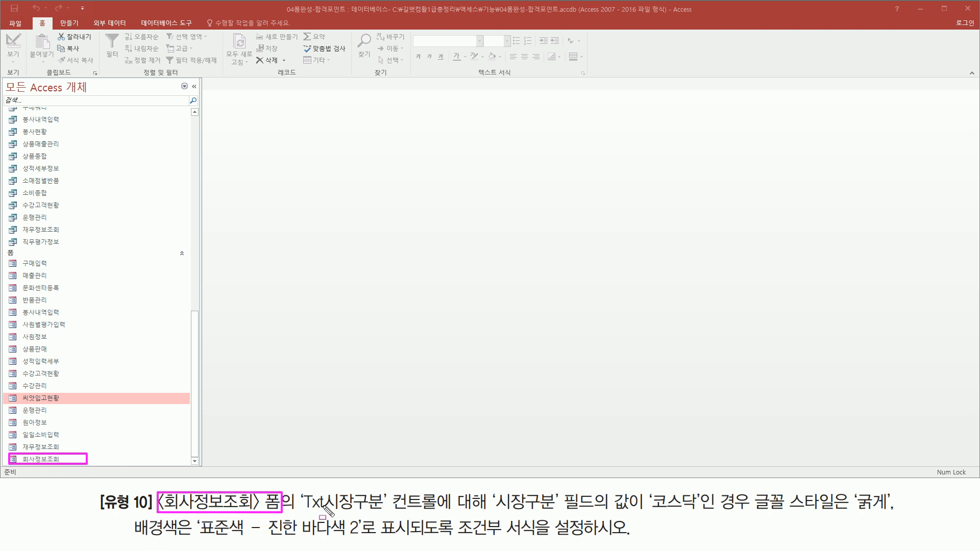
pyautogui.press('Escape')
pyautogui.hotkey('ctrl', 'shift', 'd')
pyautogui.moveTo(304, 513)
pyautogui.mouseDown()
pyautogui.moveTo(390, 512)
pyautogui.moveTo(389, 491)
pyautogui.mouseUp()
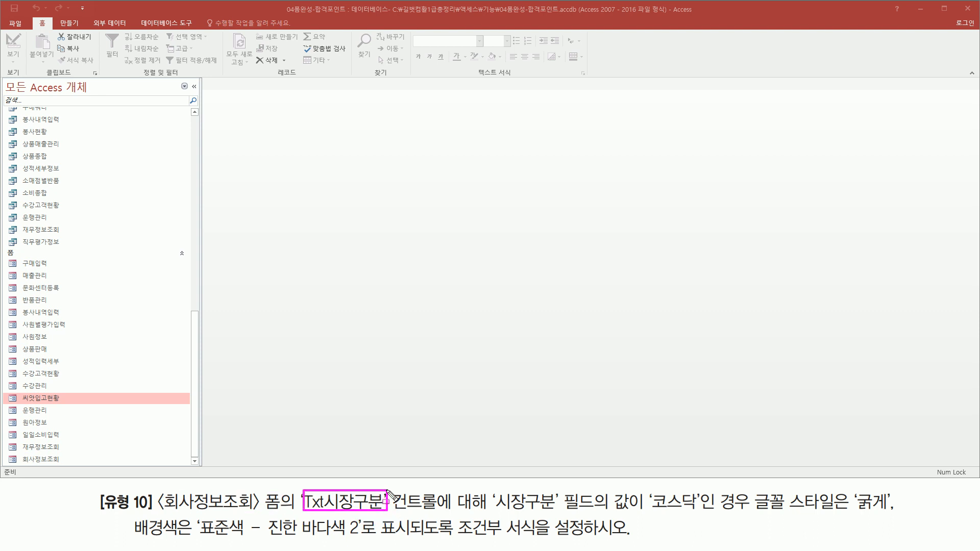
pyautogui.moveTo(497, 513); pyautogui.dragTo(884, 513)
pyautogui.moveTo(131, 540); pyautogui.dragTo(372, 539)
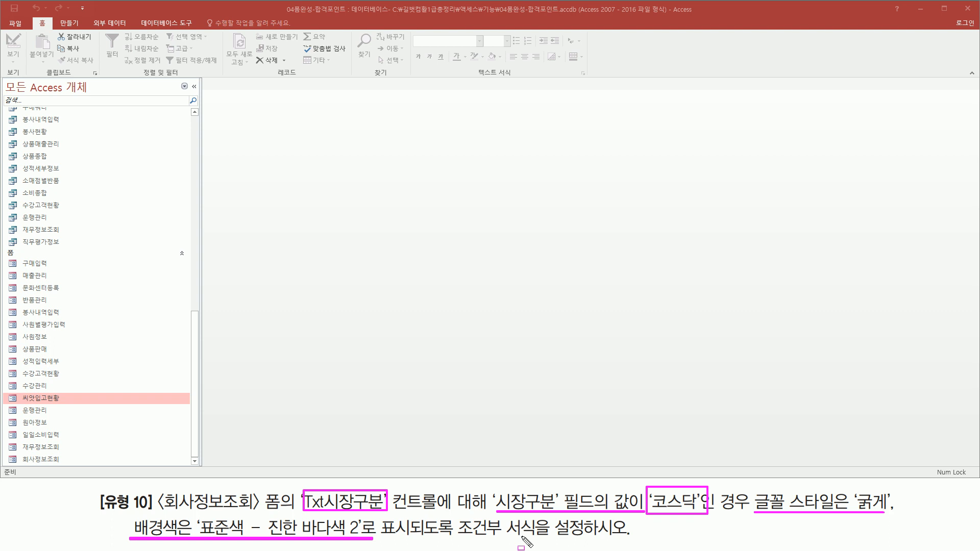
# Open the 회사정보조회 form in form view
pyautogui.click(66, 458)
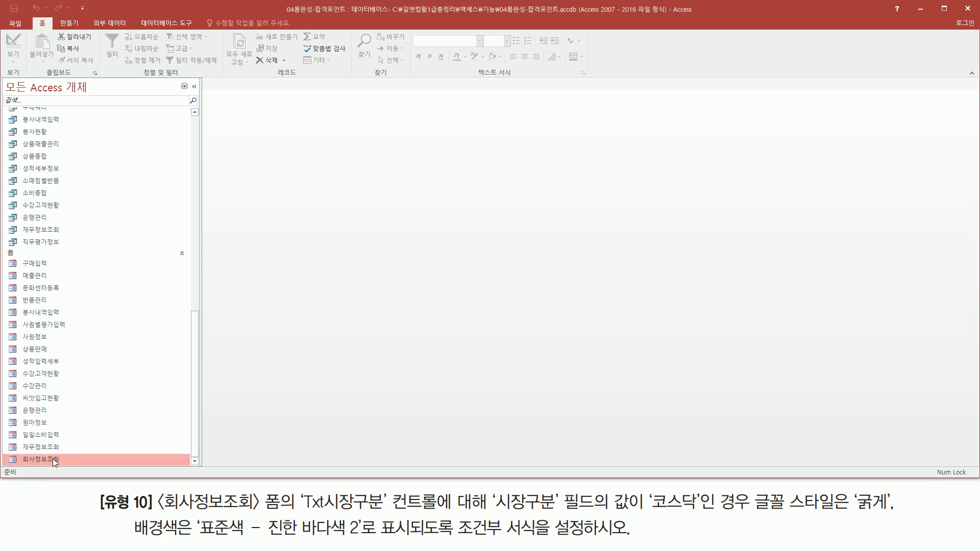
pyautogui.doubleClick(54, 459)
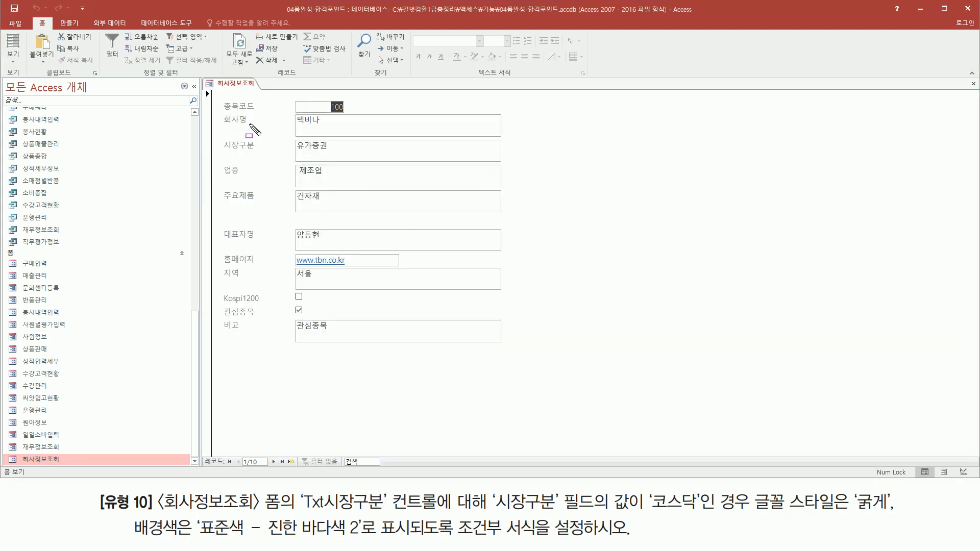
pyautogui.moveTo(217, 95)
pyautogui.mouseDown()
pyautogui.moveTo(469, 329)
pyautogui.moveTo(512, 356)
pyautogui.moveTo(518, 350)
pyautogui.mouseUp()
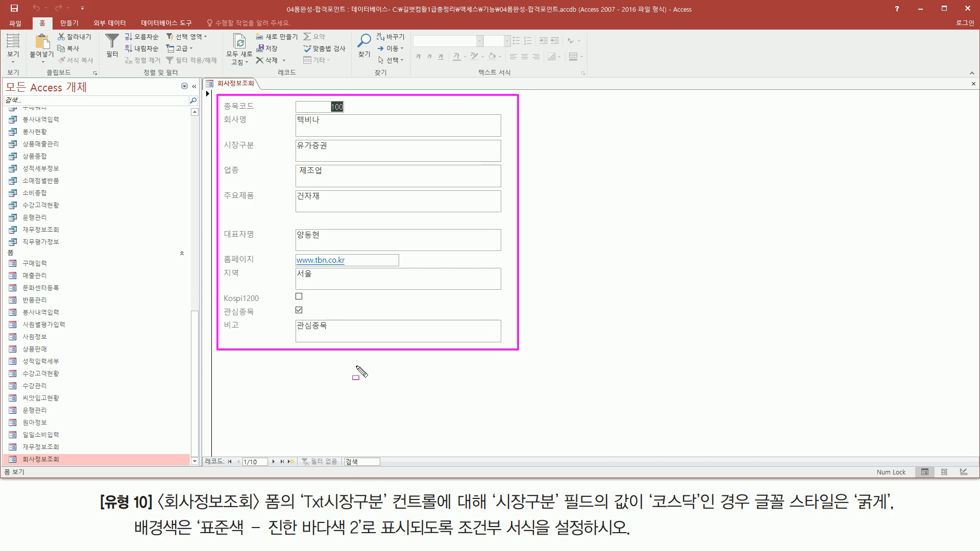
pyautogui.moveTo(297, 517); pyautogui.dragTo(488, 517)
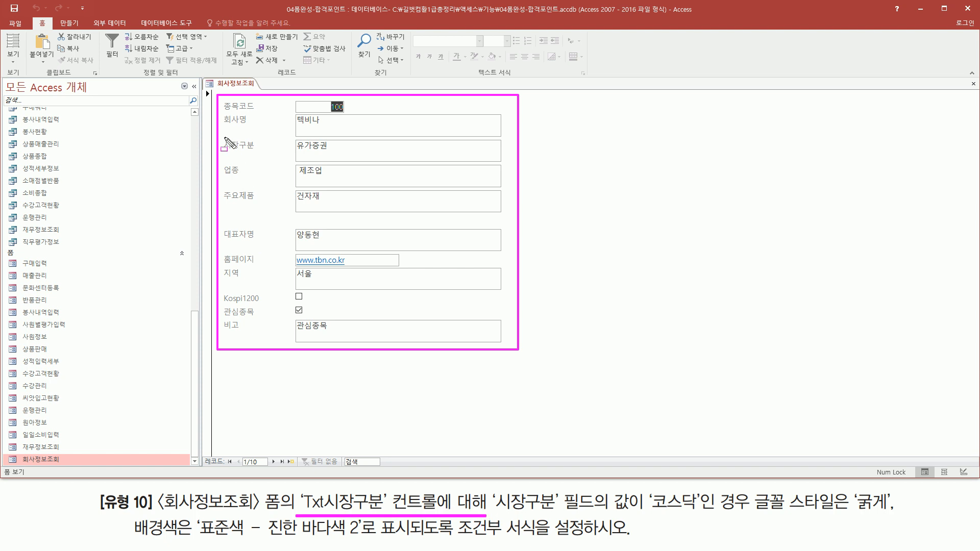
pyautogui.moveTo(224, 138)
pyautogui.mouseDown()
pyautogui.moveTo(254, 151)
pyautogui.moveTo(386, 161)
pyautogui.mouseUp()
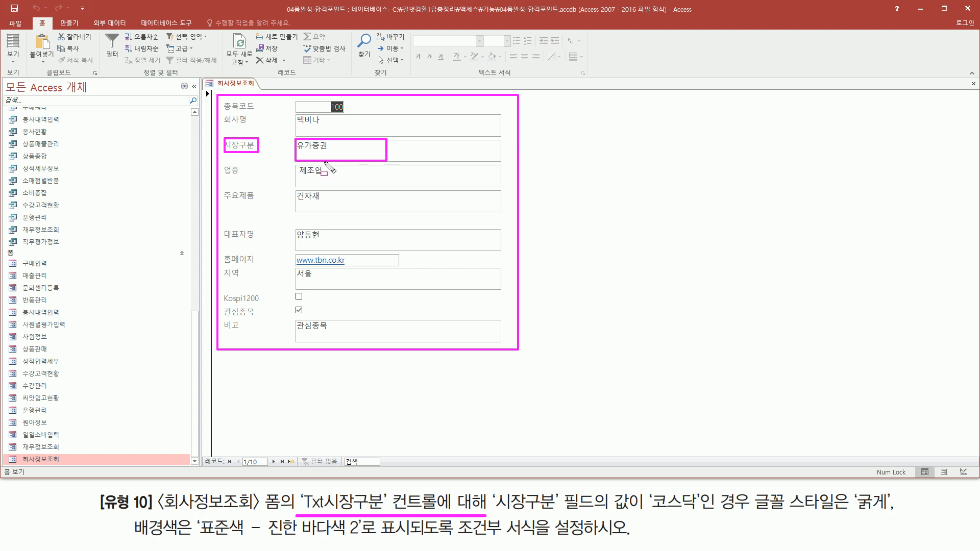
pyautogui.moveTo(295, 153); pyautogui.dragTo(352, 154)
pyautogui.press('Escape')
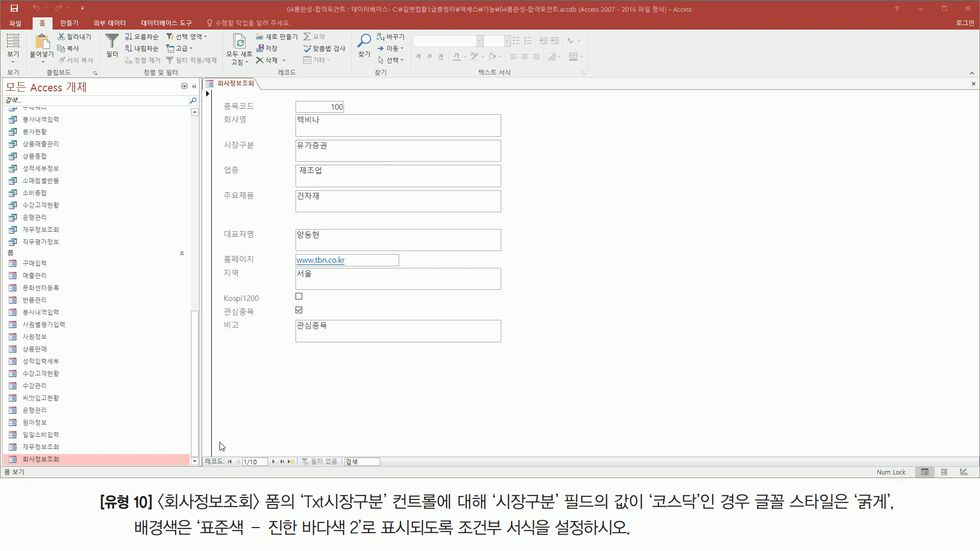
# Advance the 회사정보조회 form to its second record to check the 시장구분 value
pyautogui.click(274, 461)
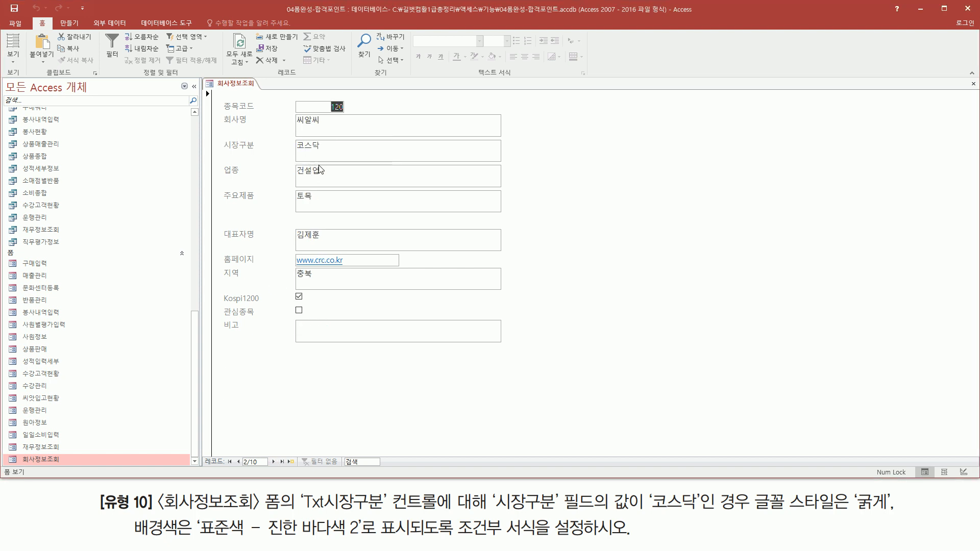
pyautogui.moveTo(295, 137); pyautogui.dragTo(327, 153)
pyautogui.moveTo(486, 511); pyautogui.dragTo(748, 512)
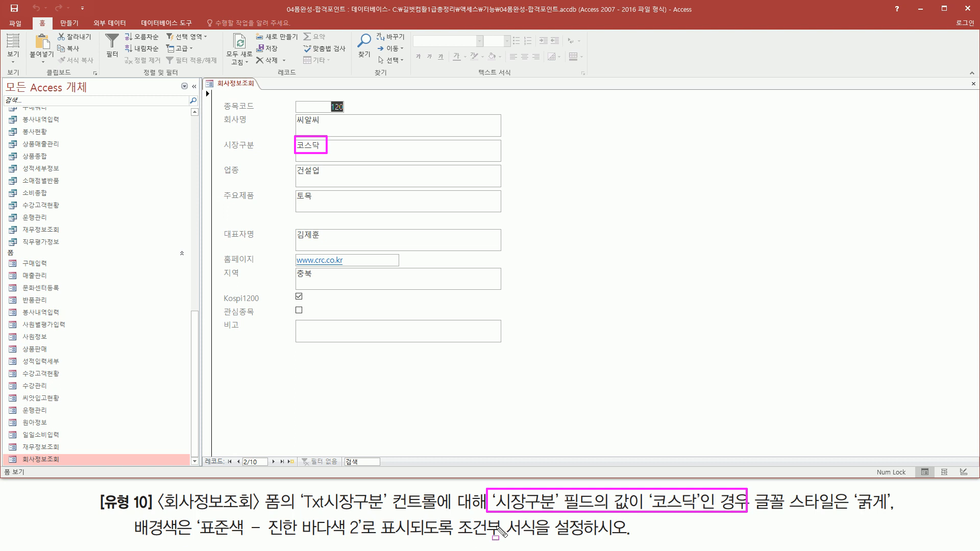
# Switch the 회사정보조회 form to design view and select the Txt시장구분 text box
pyautogui.click(12, 57)
pyautogui.click(35, 120)
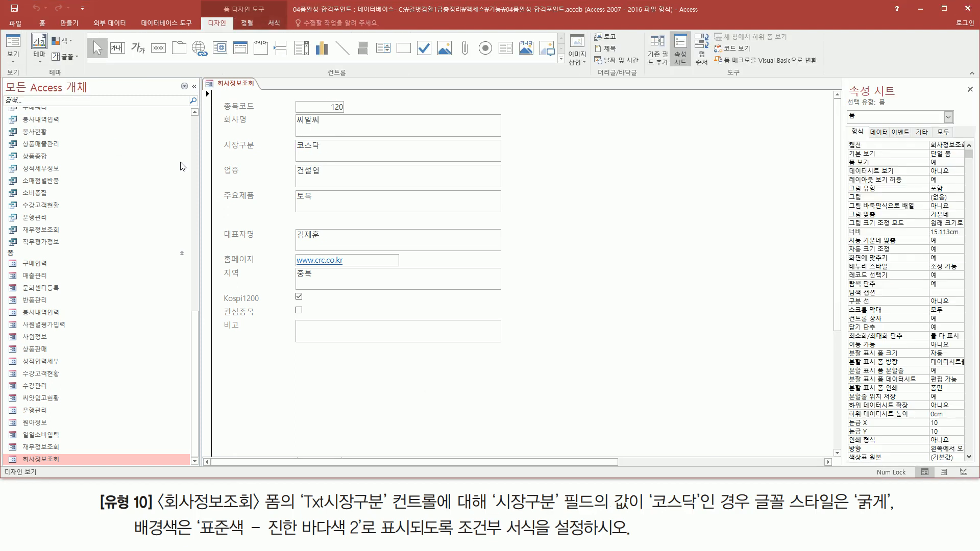
pyautogui.moveTo(294, 160); pyautogui.dragTo(494, 183)
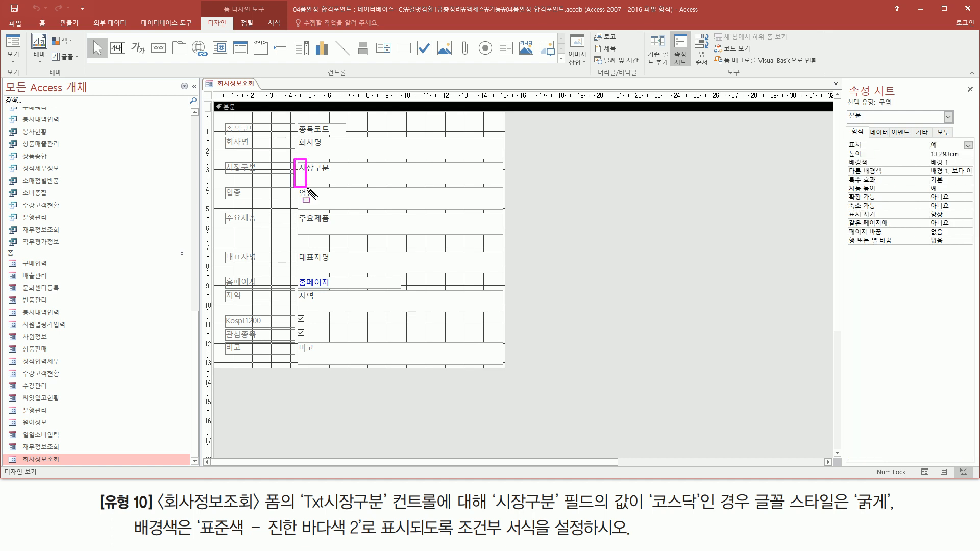
pyautogui.press('Escape')
pyautogui.click(340, 178)
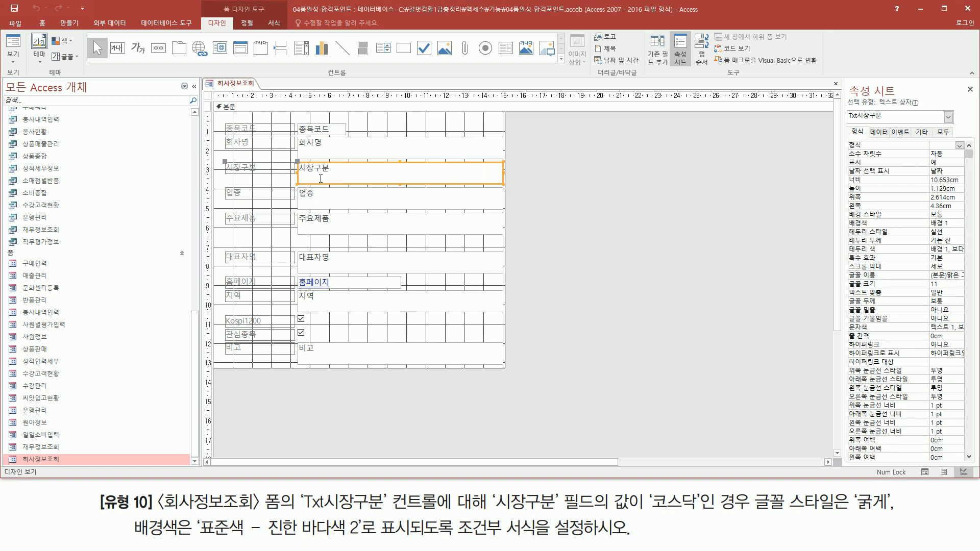
pyautogui.moveTo(845, 107)
pyautogui.mouseDown()
pyautogui.moveTo(856, 126)
pyautogui.moveTo(892, 127)
pyautogui.mouseUp()
pyautogui.moveTo(296, 510); pyautogui.dragTo(391, 510)
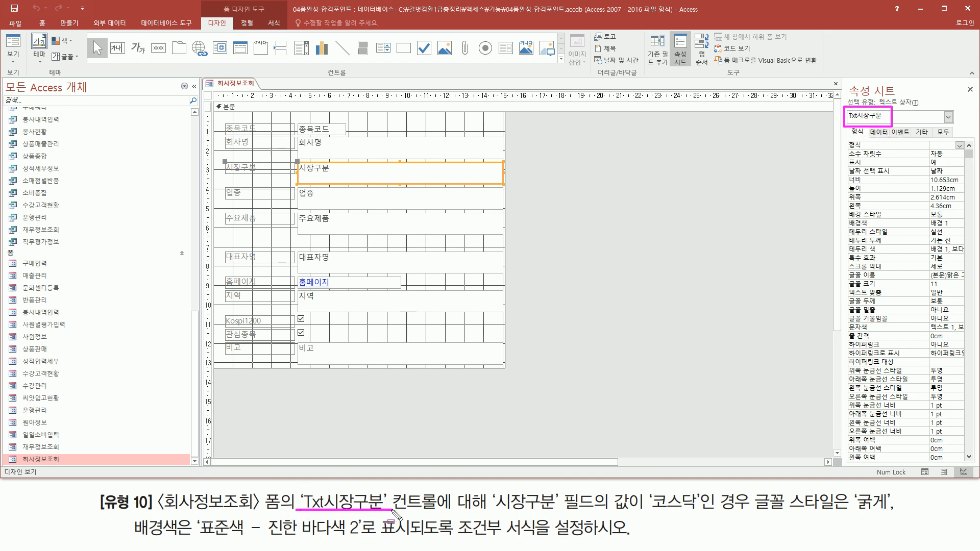
pyautogui.moveTo(297, 161)
pyautogui.mouseDown()
pyautogui.moveTo(449, 188)
pyautogui.moveTo(503, 183)
pyautogui.mouseUp()
pyautogui.moveTo(485, 509)
pyautogui.mouseDown()
pyautogui.moveTo(696, 510)
pyautogui.moveTo(703, 490)
pyautogui.mouseUp()
pyautogui.moveTo(755, 514); pyautogui.dragTo(897, 513)
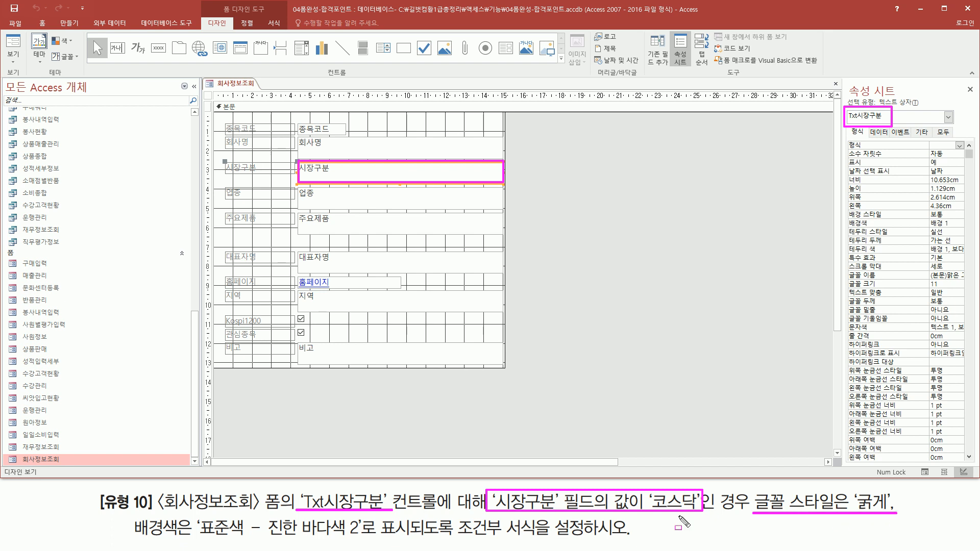
pyautogui.moveTo(136, 539); pyautogui.dragTo(376, 538)
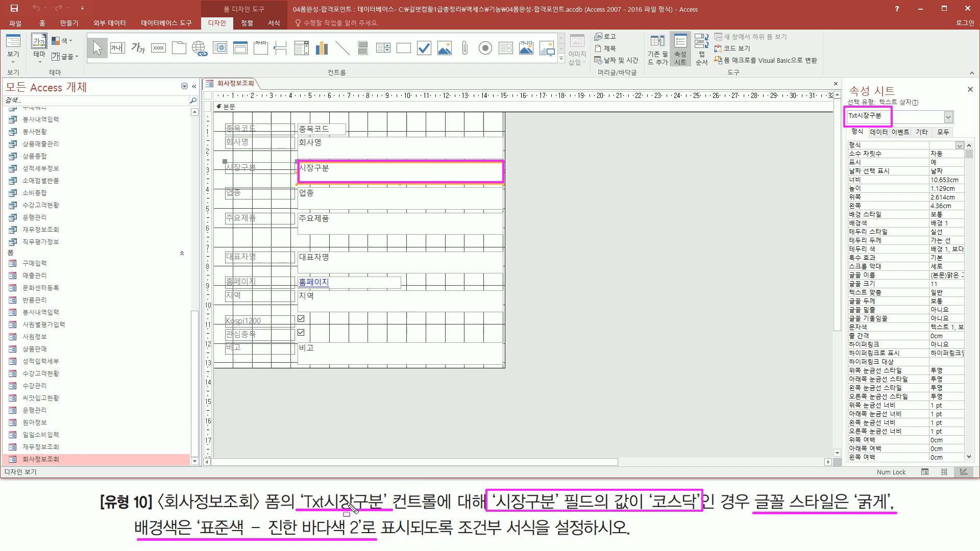
pyautogui.press('Escape')
# Create a conditional formatting rule for the Txt시장구분 control with the condition that the field value equals "코스닥"
pyautogui.click(356, 163)
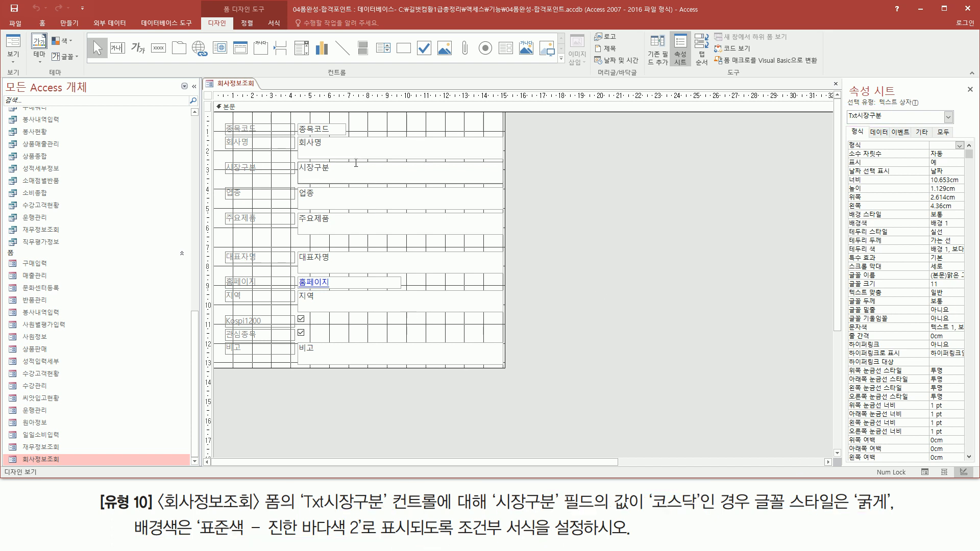
pyautogui.click(356, 164)
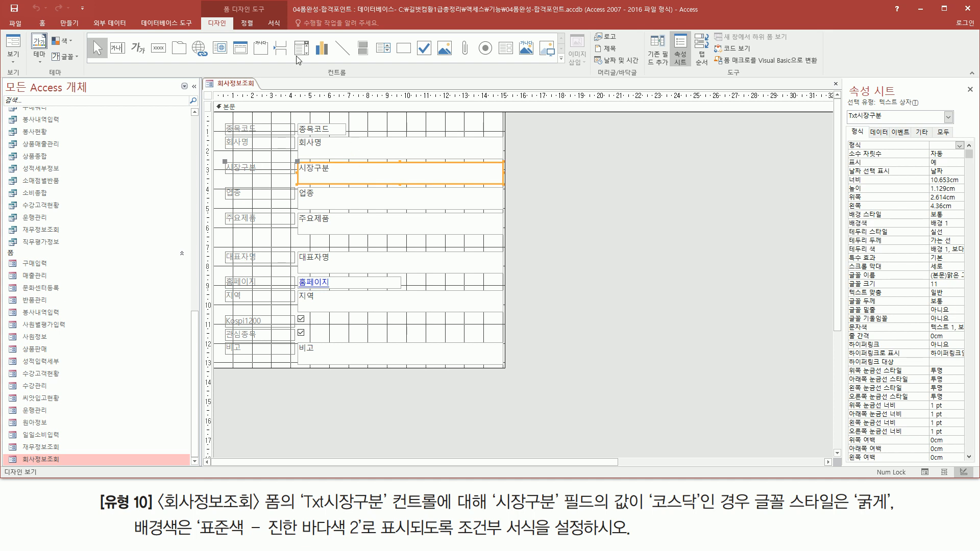
pyautogui.click(274, 23)
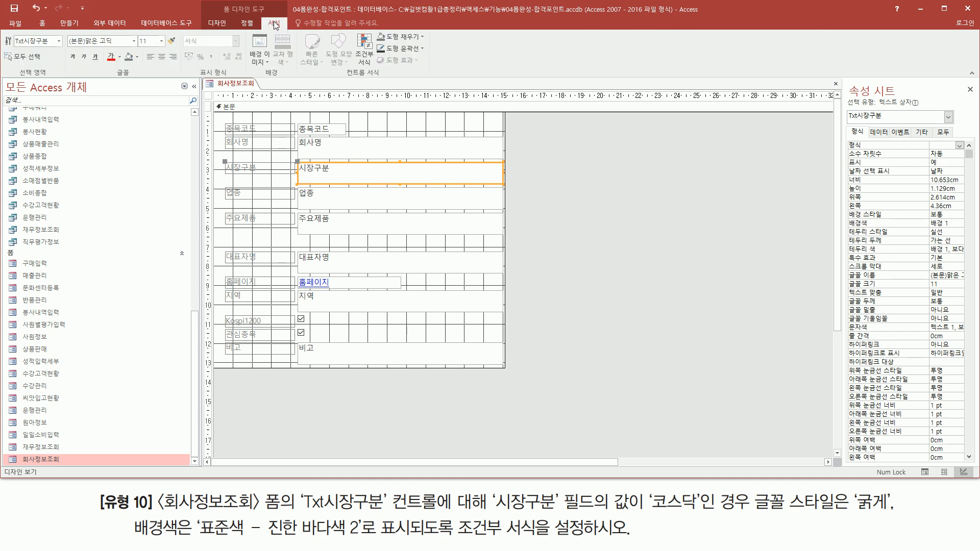
pyautogui.click(366, 50)
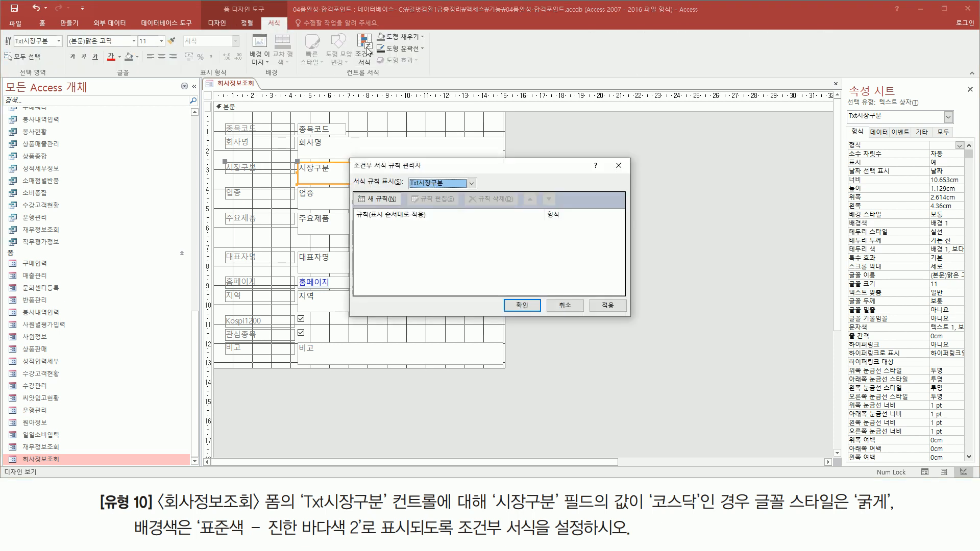
pyautogui.click(378, 201)
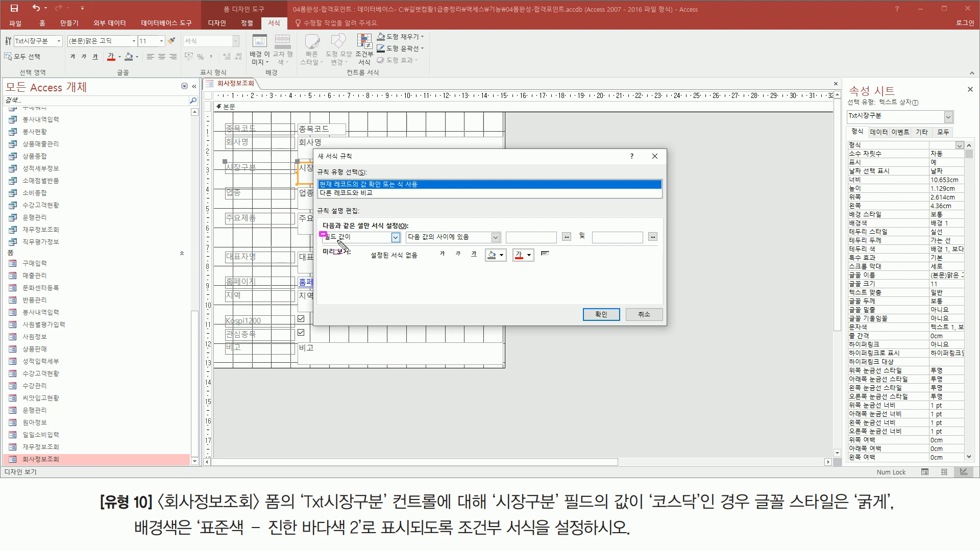
pyautogui.click(424, 238)
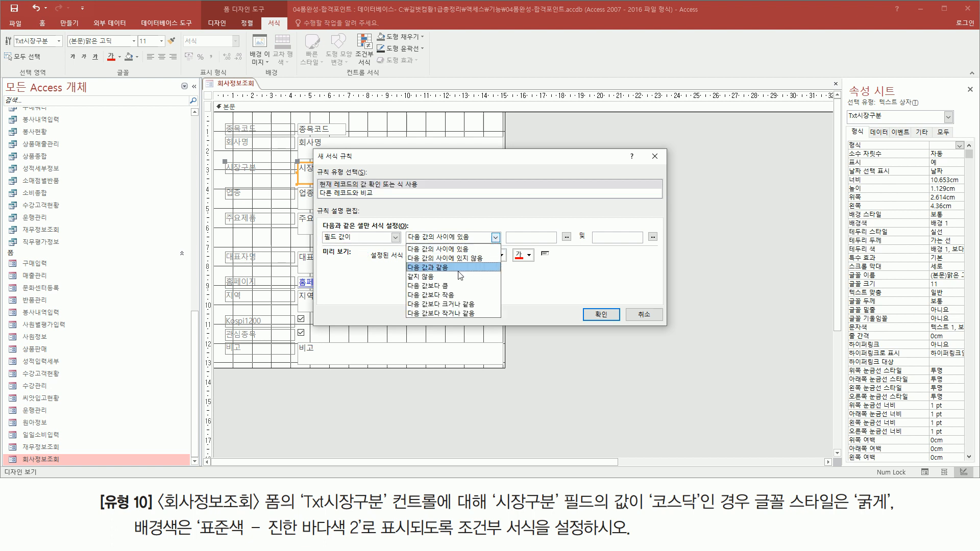
pyautogui.click(458, 268)
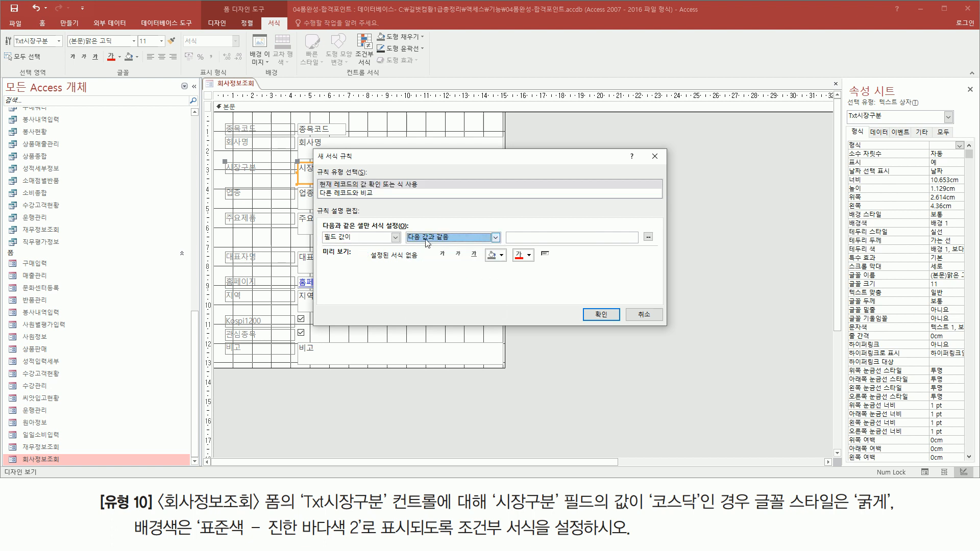
pyautogui.click(542, 238)
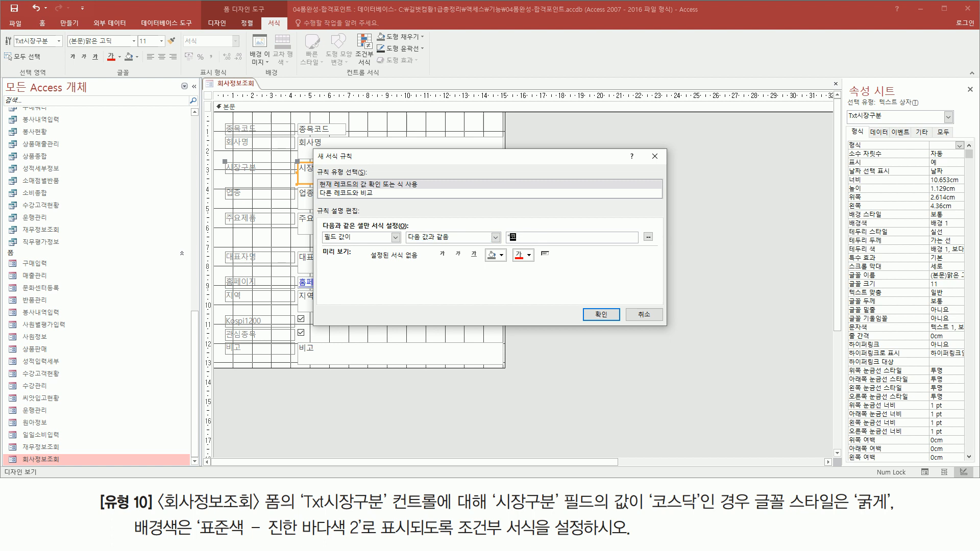
pyautogui.write('"코스닥')
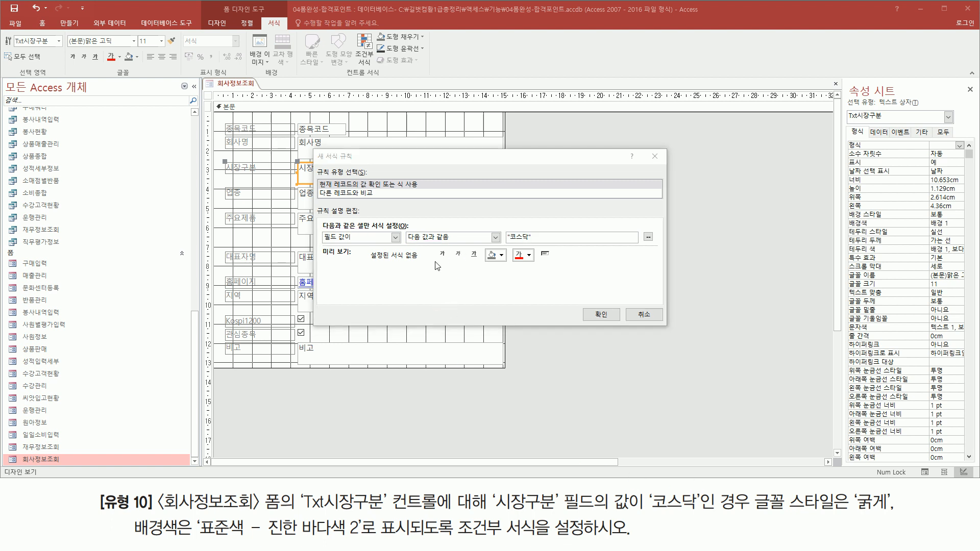
# Format the rule with bold text and the standard background color 진한 바다색 2, and apply it to the Txt시장구분 control
pyautogui.click(443, 255)
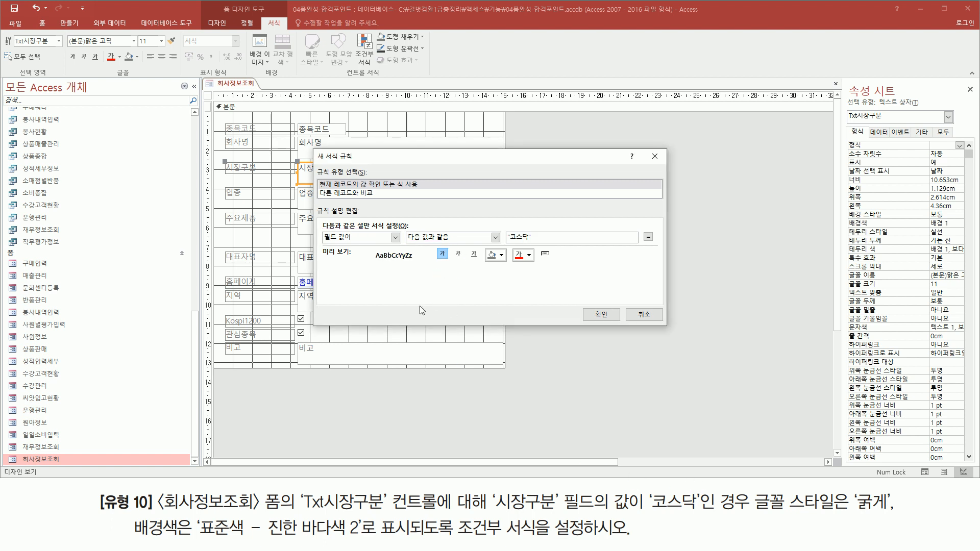
pyautogui.moveTo(132, 535); pyautogui.dragTo(371, 536)
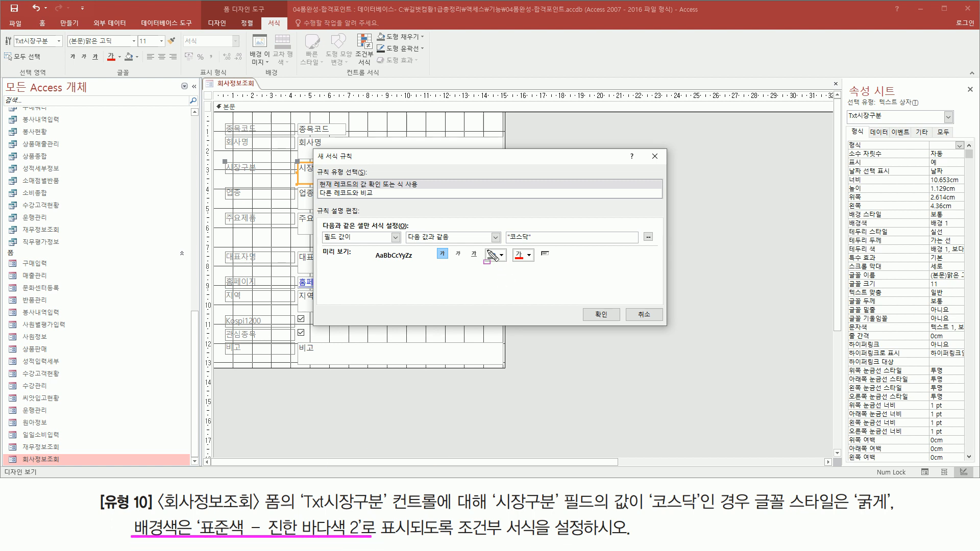
pyautogui.moveTo(485, 248); pyautogui.dragTo(512, 266)
pyautogui.press('Escape')
pyautogui.click(502, 254)
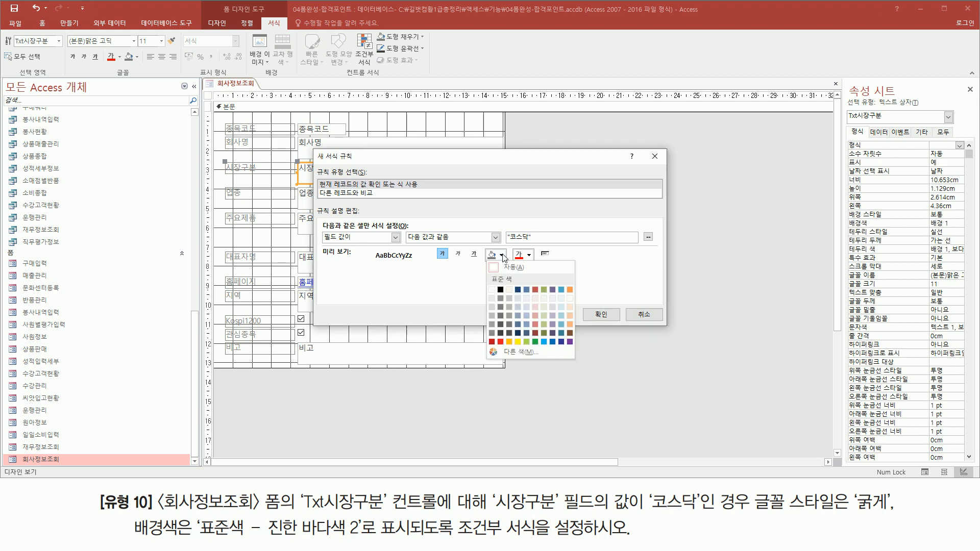
pyautogui.hotkey('ctrl', '2')
pyautogui.moveTo(483, 272)
pyautogui.mouseDown()
pyautogui.moveTo(524, 285)
pyautogui.moveTo(502, 321)
pyautogui.moveTo(546, 325)
pyautogui.moveTo(554, 347)
pyautogui.moveTo(576, 351)
pyautogui.mouseUp()
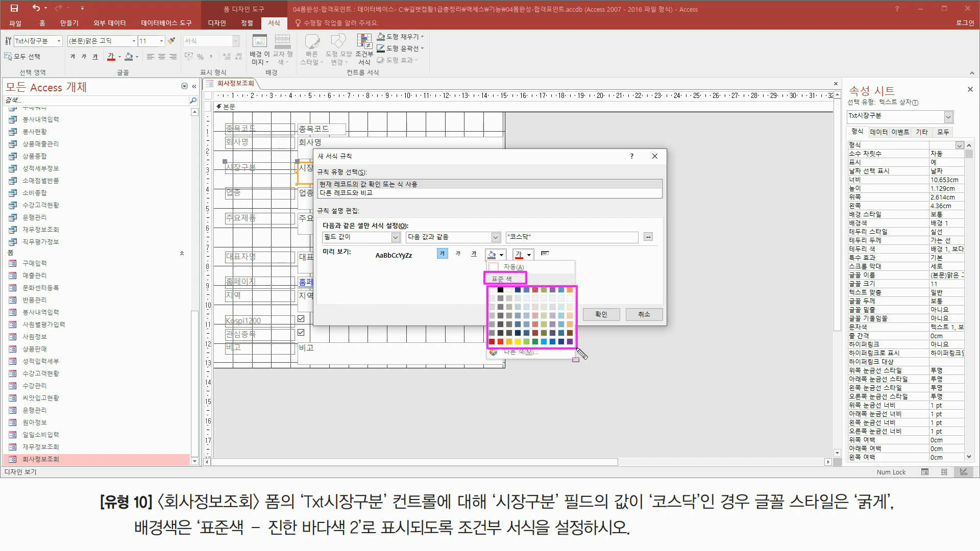
pyautogui.press('Escape')
pyautogui.click(502, 255)
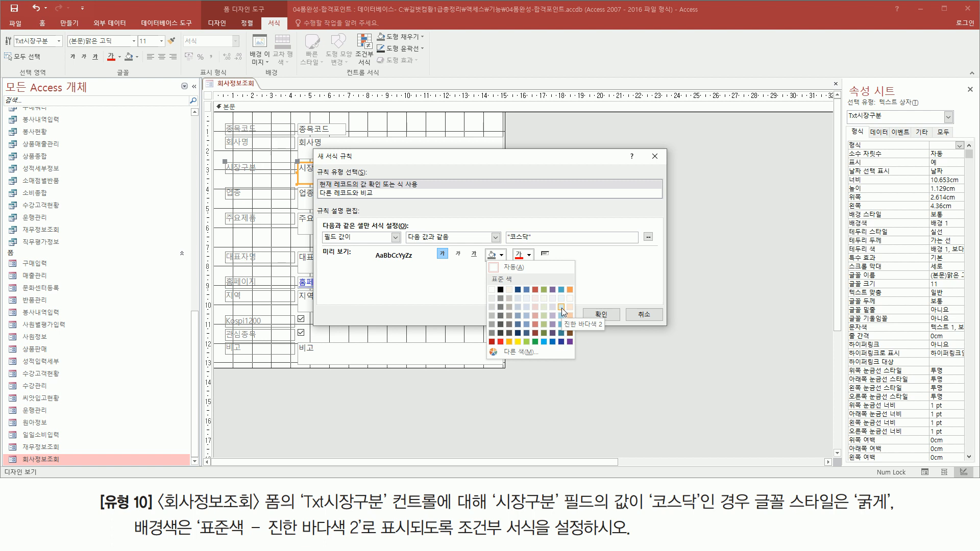
pyautogui.click(561, 308)
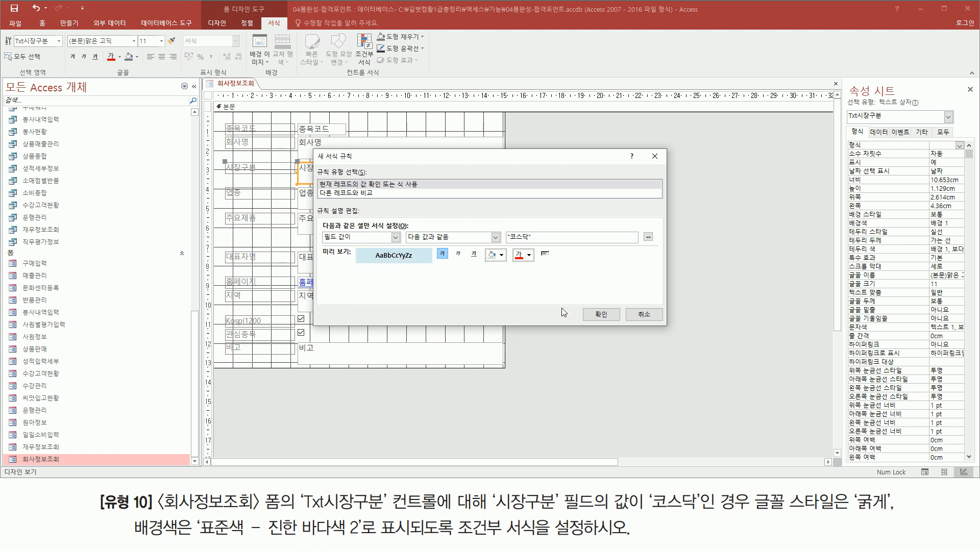
pyautogui.click(610, 317)
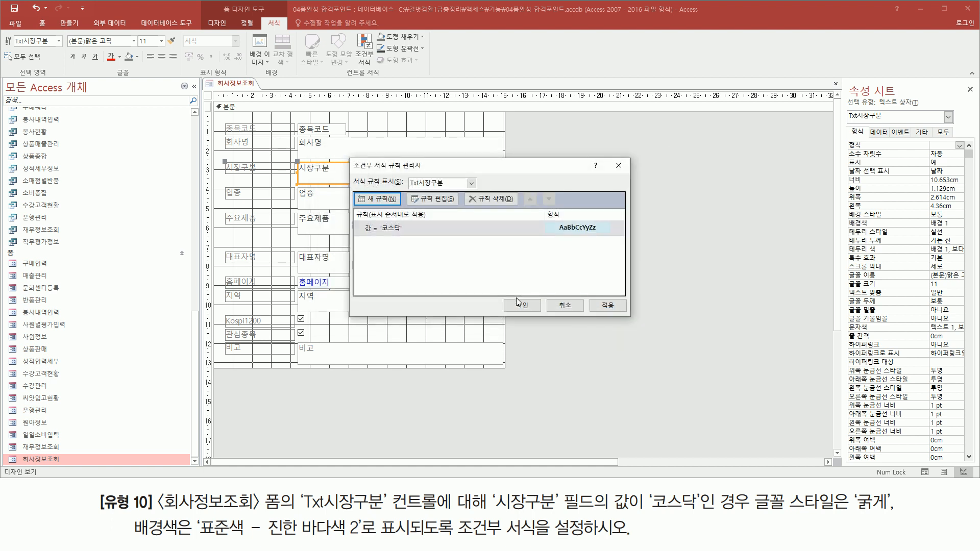
pyautogui.click(526, 306)
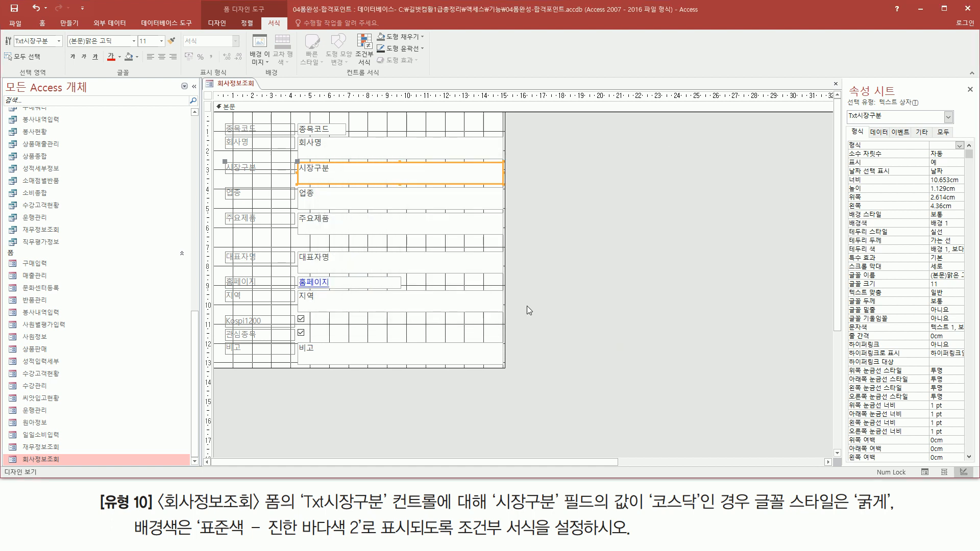
# Switch the 회사정보조회 form to form view and browse through to the fourth record to check the conditional formatting of 시장구분
pyautogui.click(225, 25)
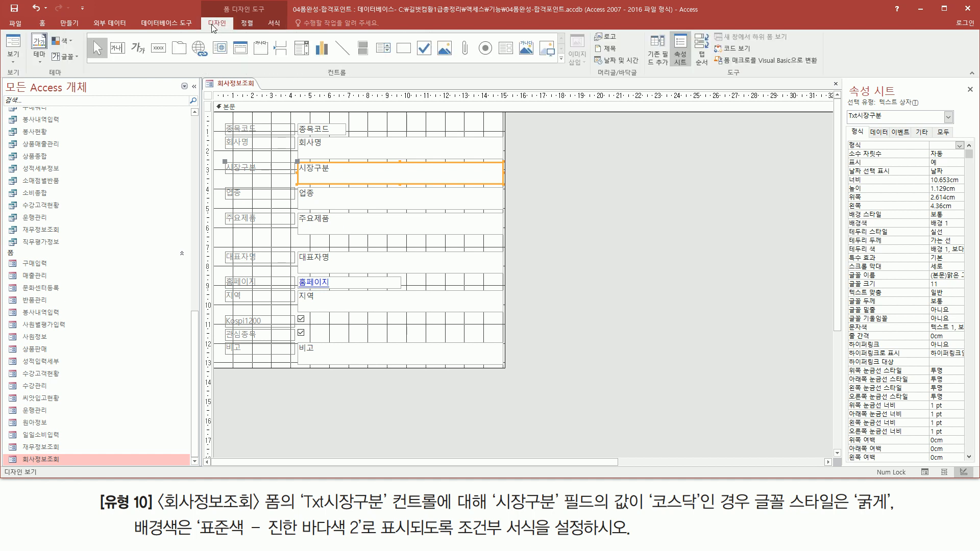
pyautogui.click(11, 40)
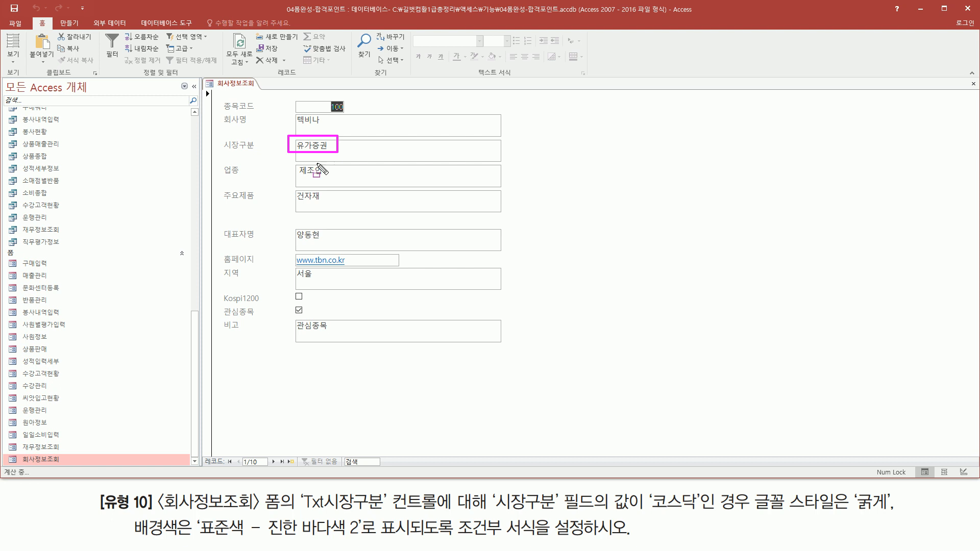
pyautogui.press('Escape')
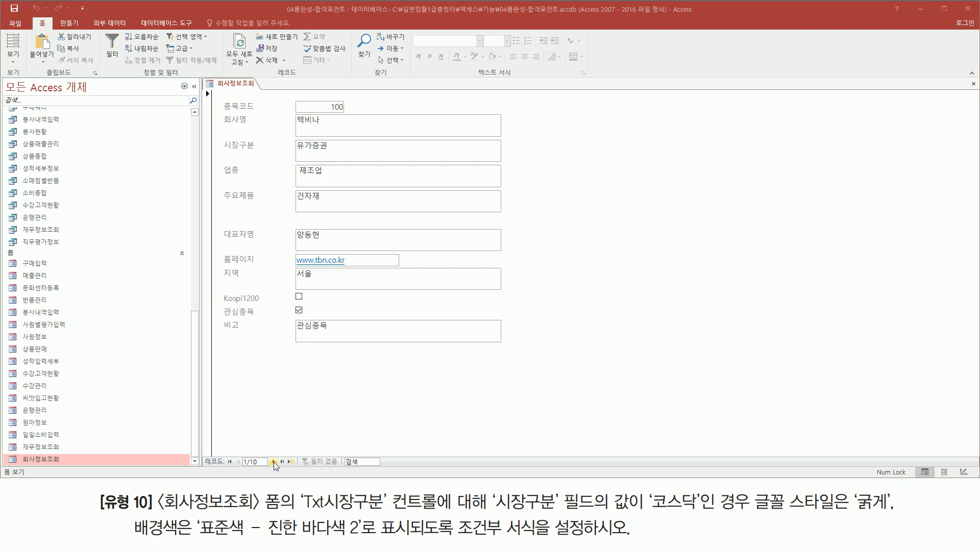
pyautogui.click(274, 462)
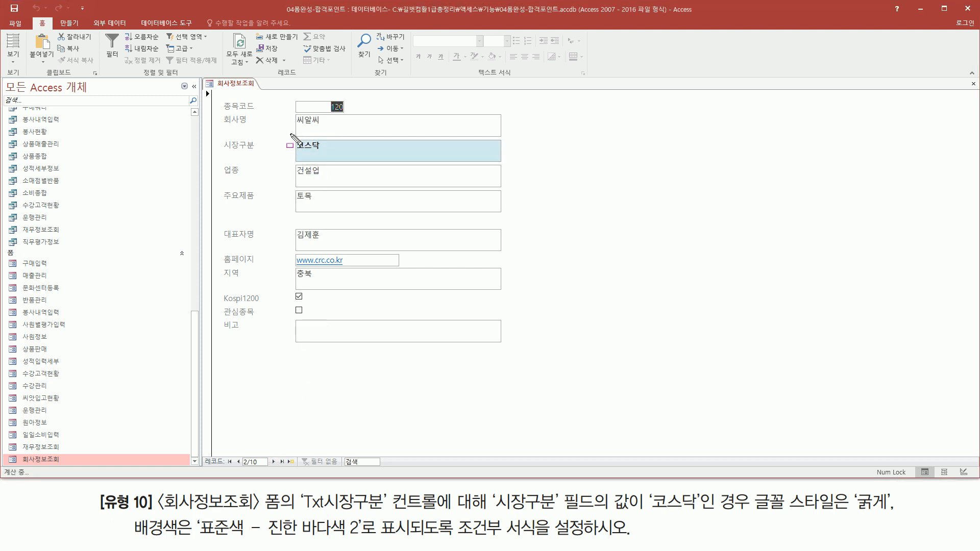
pyautogui.moveTo(290, 136); pyautogui.dragTo(332, 157)
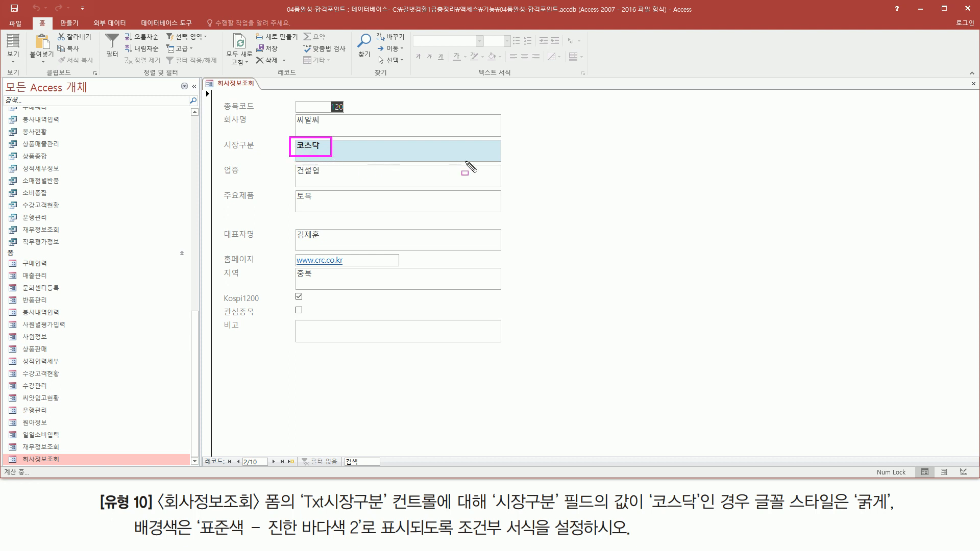
pyautogui.click(274, 462)
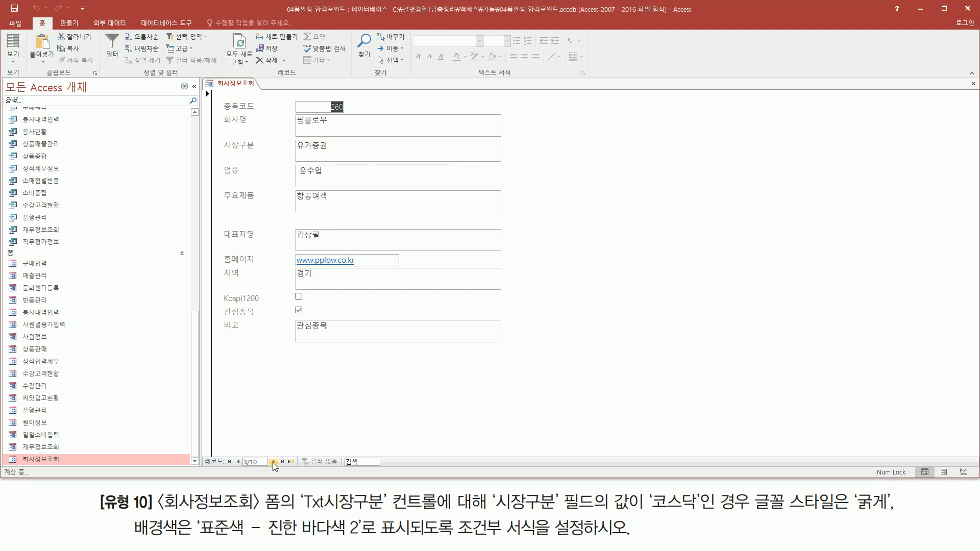
pyautogui.click(274, 462)
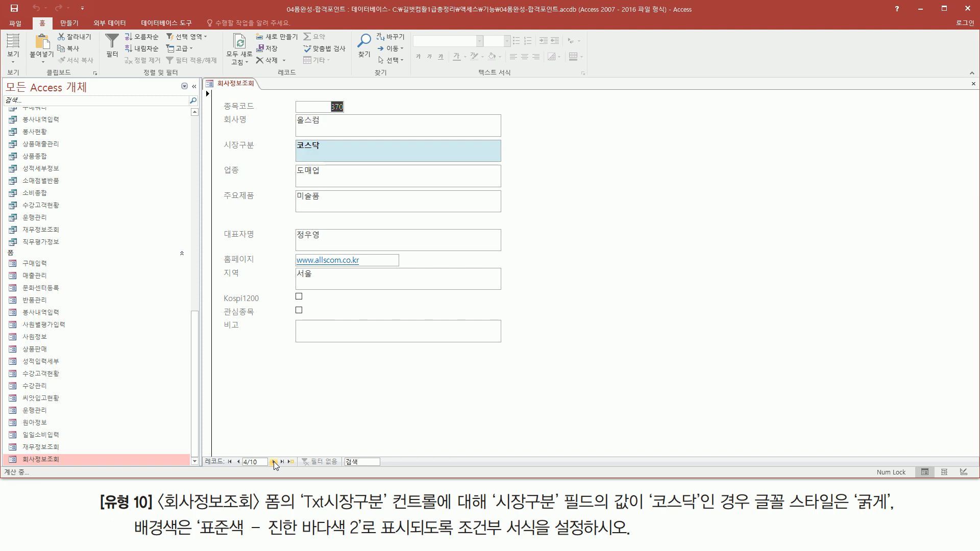